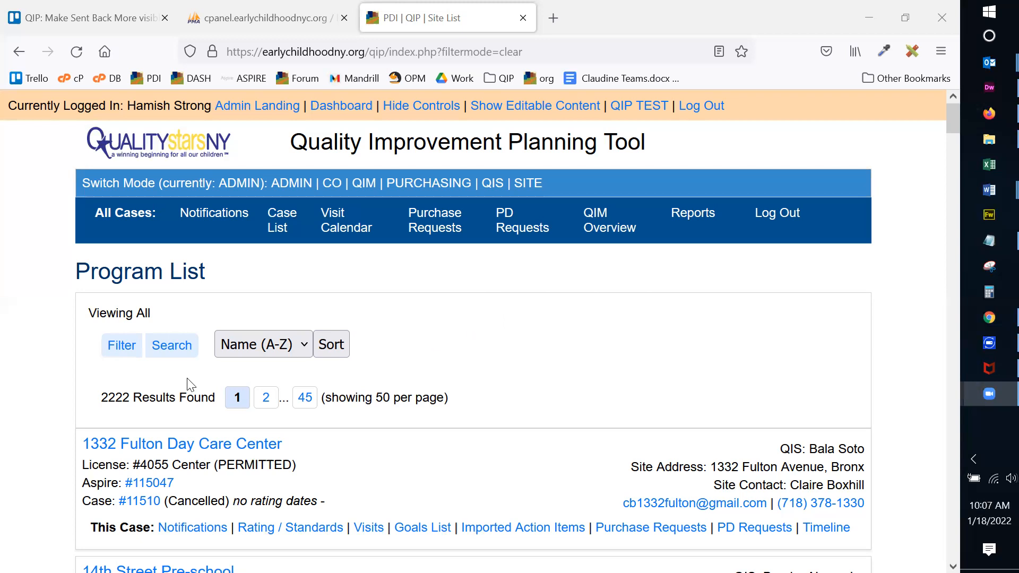
Search for the test center by its organization name.
{"action": "left_click", "coordinate": [174, 346]}
{"action": "type", "text": "hamish"}
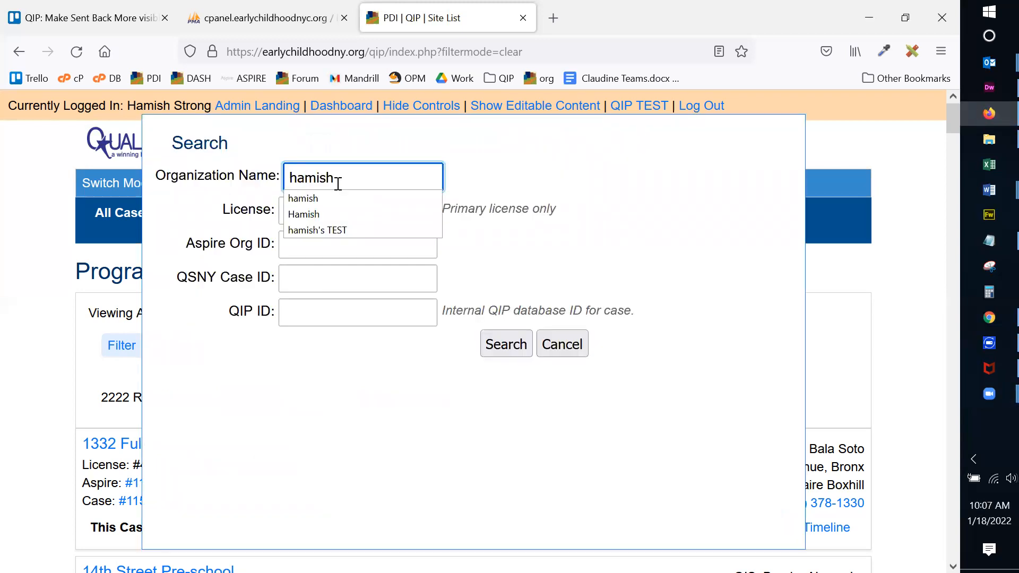
{"action": "key", "text": "Return"}
{"action": "scroll", "coordinate": [433, 262], "scroll_direction": "down", "scroll_amount": 3}
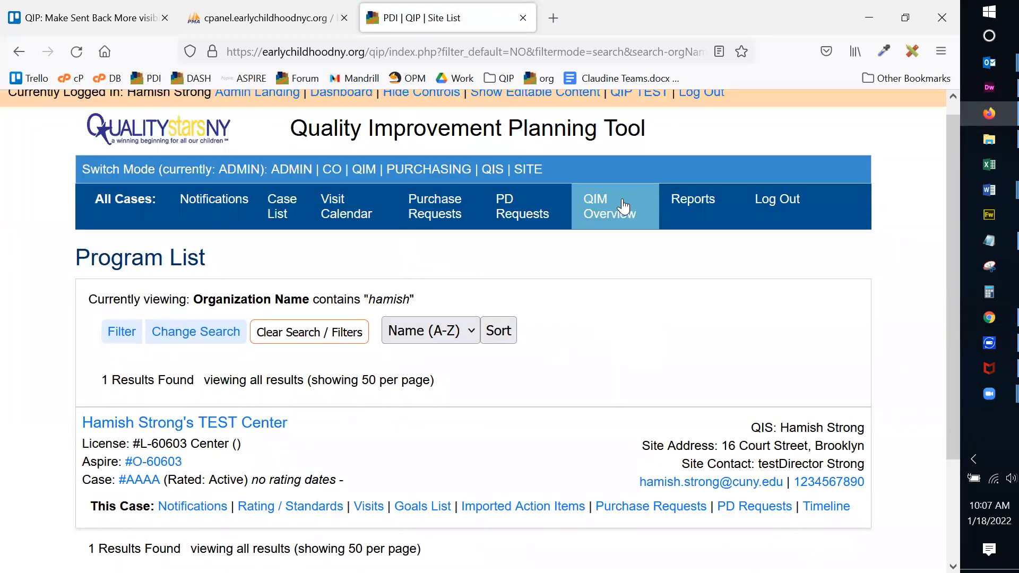
{"action": "scroll", "coordinate": [605, 204], "scroll_direction": "up", "scroll_amount": 3}
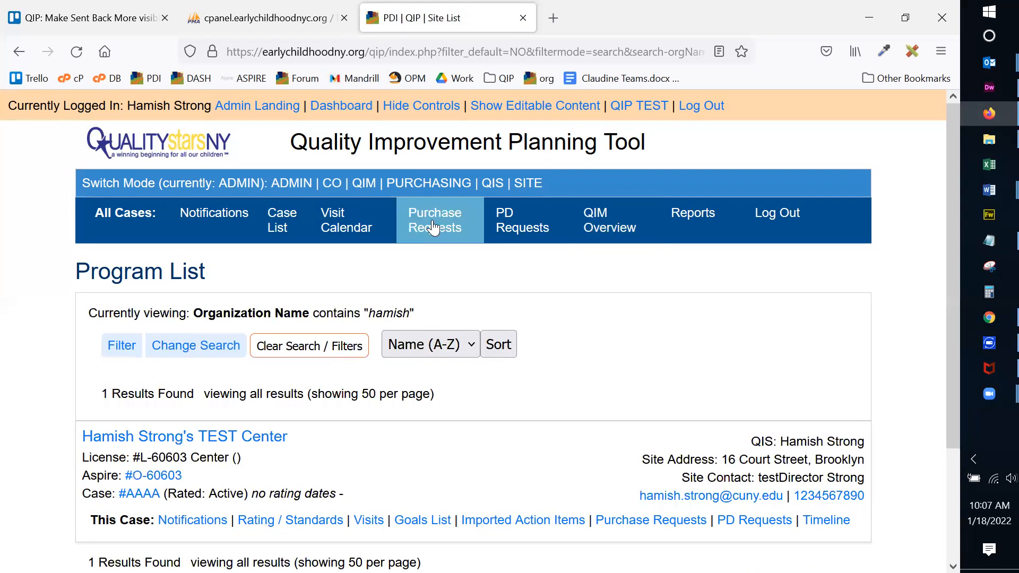
Switch to QIS mode, open the center's Goals List, and show the CDA Assessment Family PD tasks.
{"action": "left_click", "coordinate": [492, 184]}
{"action": "scroll", "coordinate": [581, 289], "scroll_direction": "down", "scroll_amount": 3}
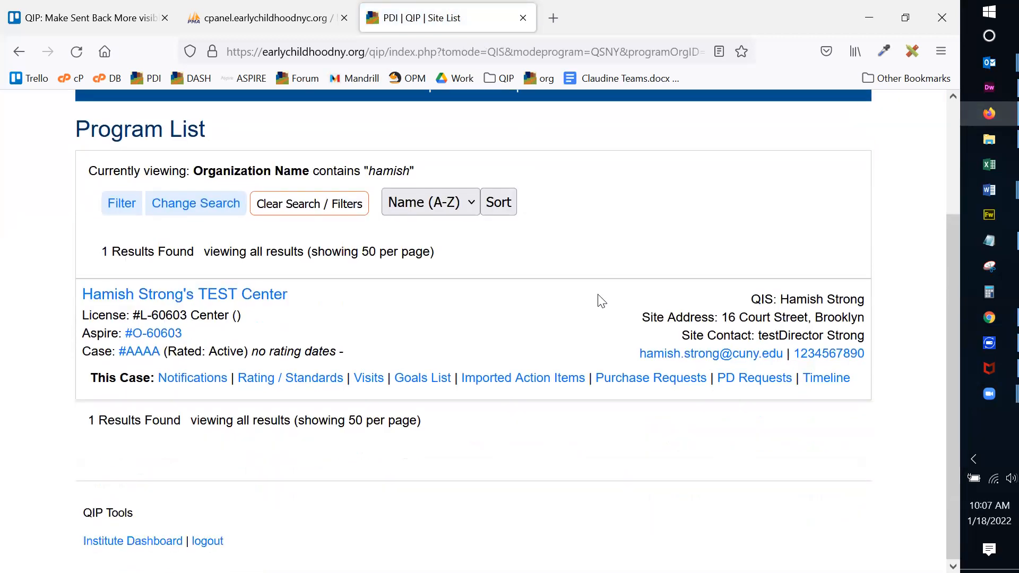
{"action": "left_click", "coordinate": [435, 387]}
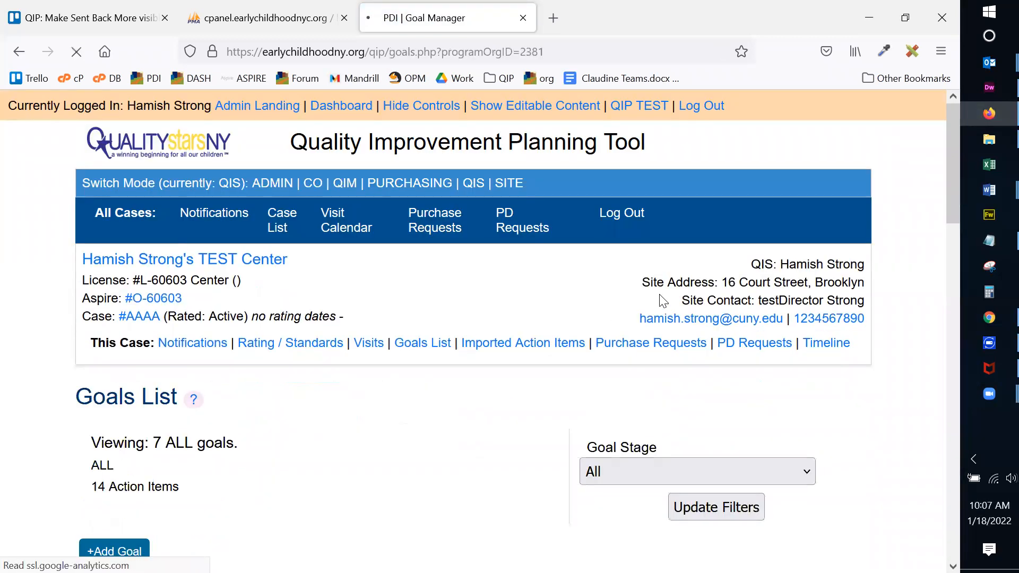
{"action": "scroll", "coordinate": [657, 281], "scroll_direction": "down", "scroll_amount": 4}
{"action": "scroll", "coordinate": [454, 288], "scroll_direction": "down", "scroll_amount": 2}
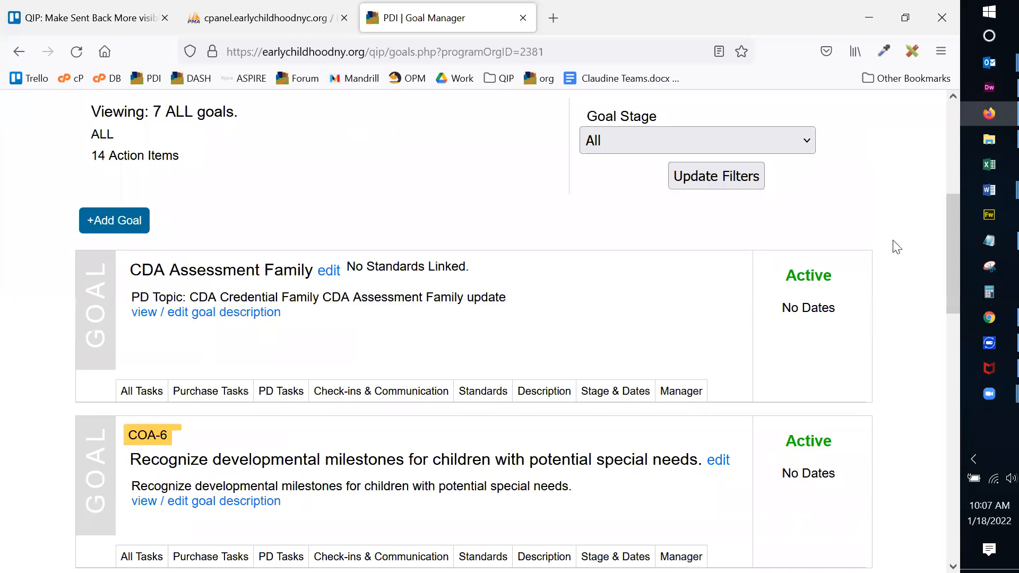
{"action": "scroll", "coordinate": [326, 270], "scroll_direction": "down", "scroll_amount": 2}
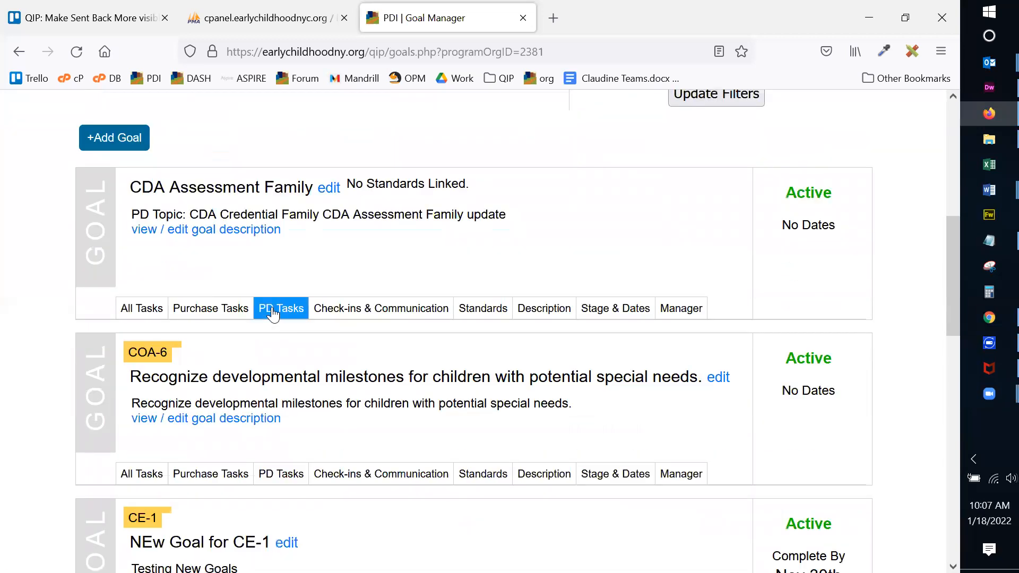
{"action": "left_click", "coordinate": [273, 313]}
Start a new PD task, first naming it 'ECE Credits for Licensing - EDUC 101'.
{"action": "scroll", "coordinate": [550, 209], "scroll_direction": "down", "scroll_amount": 2}
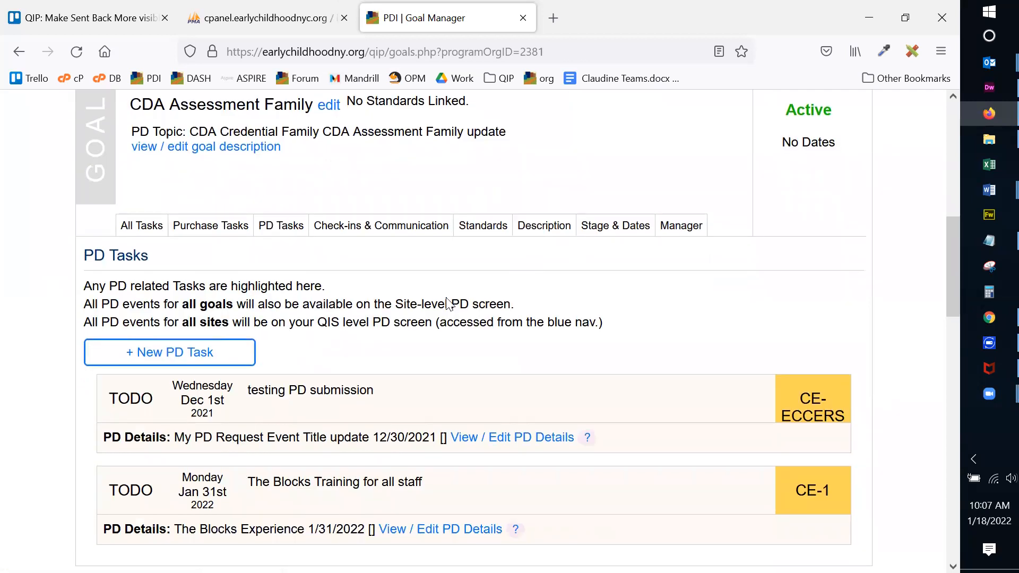
{"action": "left_click", "coordinate": [189, 357]}
{"action": "scroll", "coordinate": [359, 348], "scroll_direction": "down", "scroll_amount": 2}
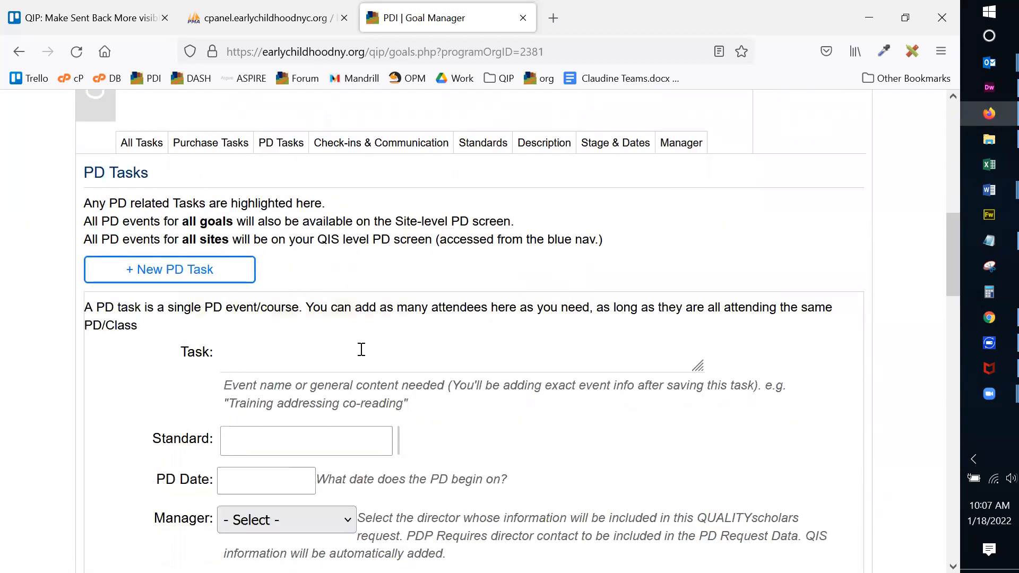
{"action": "left_click", "coordinate": [248, 356]}
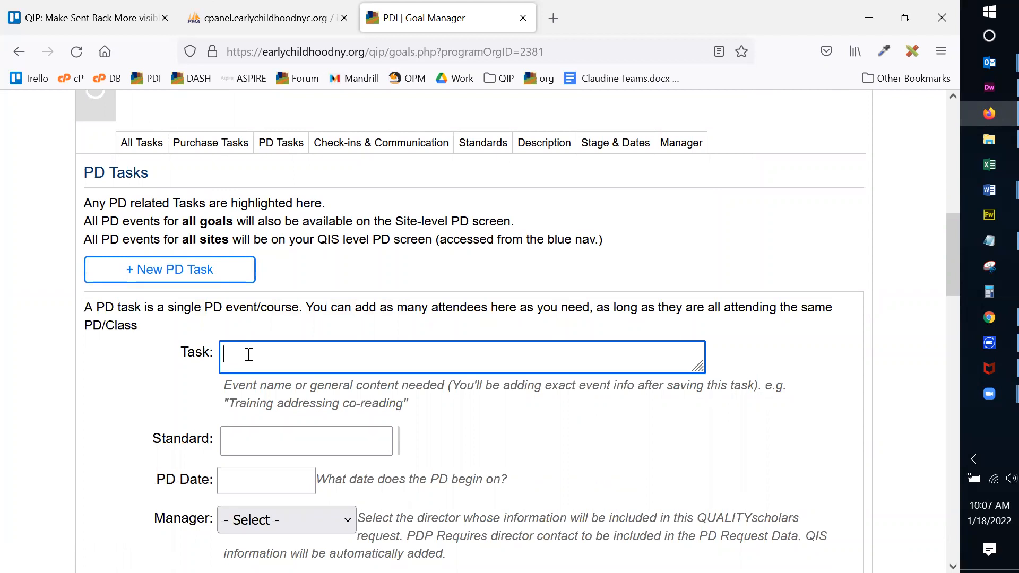
{"action": "type", "text": "QDUC"}
{"action": "key", "text": "BackSpace"}
{"action": "key", "text": "BackSpace"}
{"action": "key", "text": "BackSpace"}
{"action": "key", "text": "BackSpace"}
{"action": "type", "text": "ECE Credits for Licensing"}
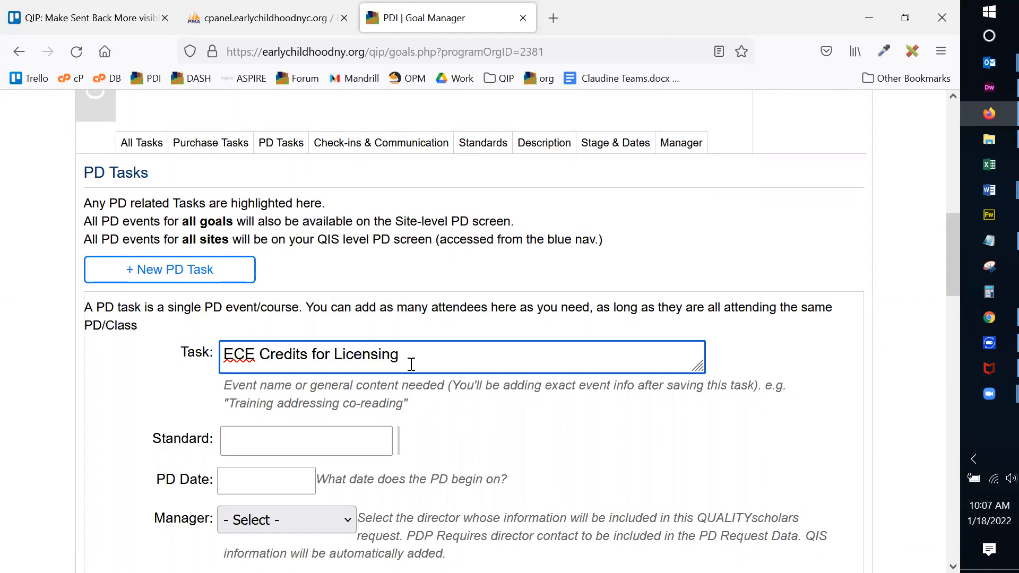
{"action": "type", "text": " - EDUC 101"}
Replace the task name with 'EDUC 201 for' followed by the attendee's name.
{"action": "scroll", "coordinate": [477, 378], "scroll_direction": "down", "scroll_amount": 3}
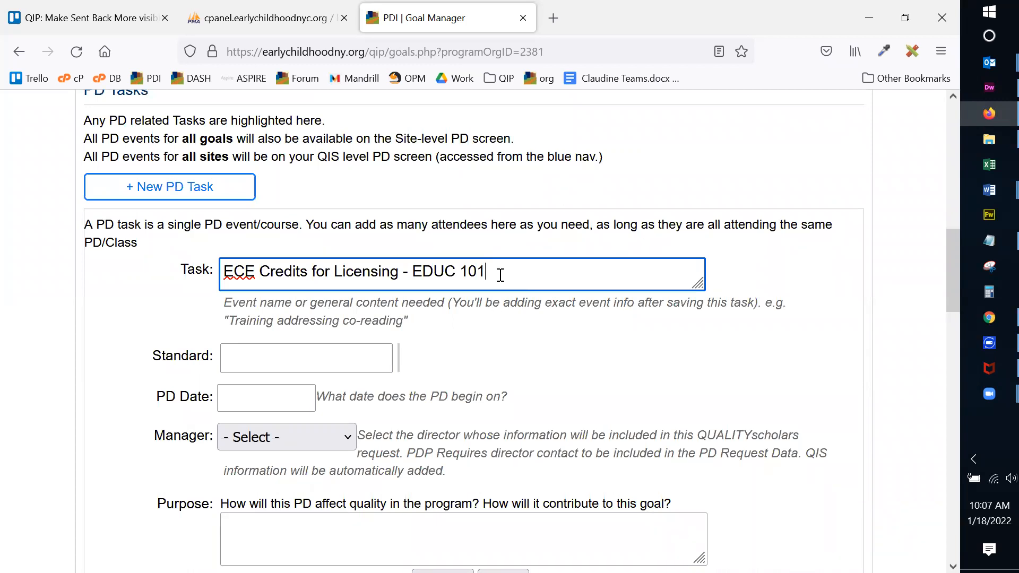
{"action": "left_click_drag", "start_coordinate": [500, 276], "coordinate": [166, 267]}
{"action": "type", "text": "E"}
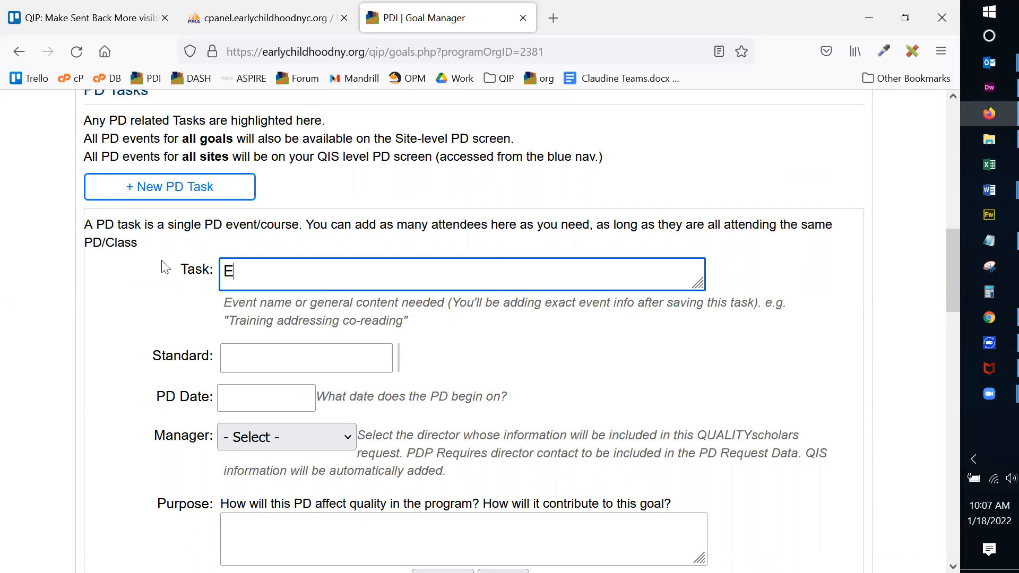
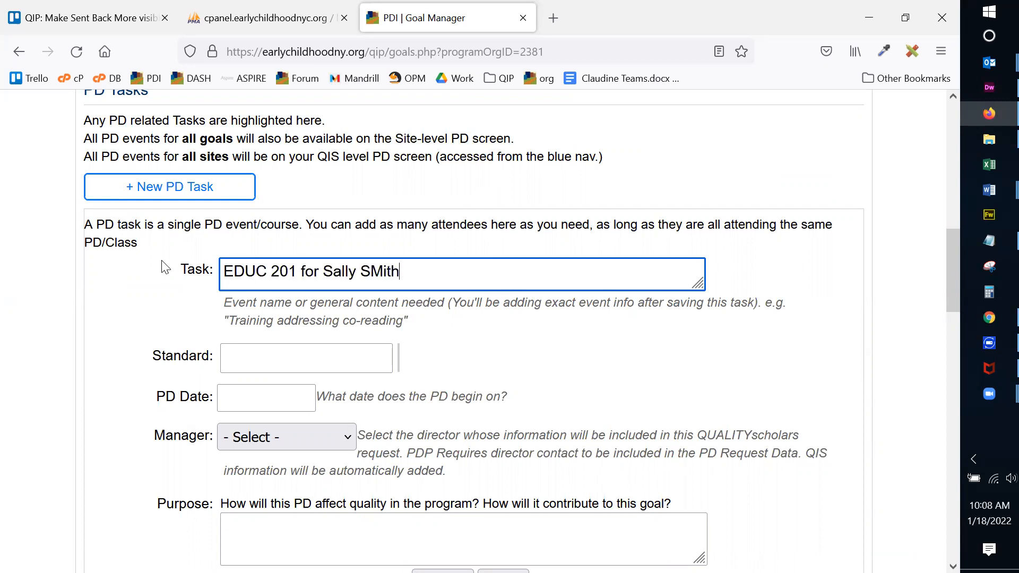
{"action": "type", "text": "mith"}
{"action": "scroll", "coordinate": [333, 300], "scroll_direction": "down", "scroll_amount": 3}
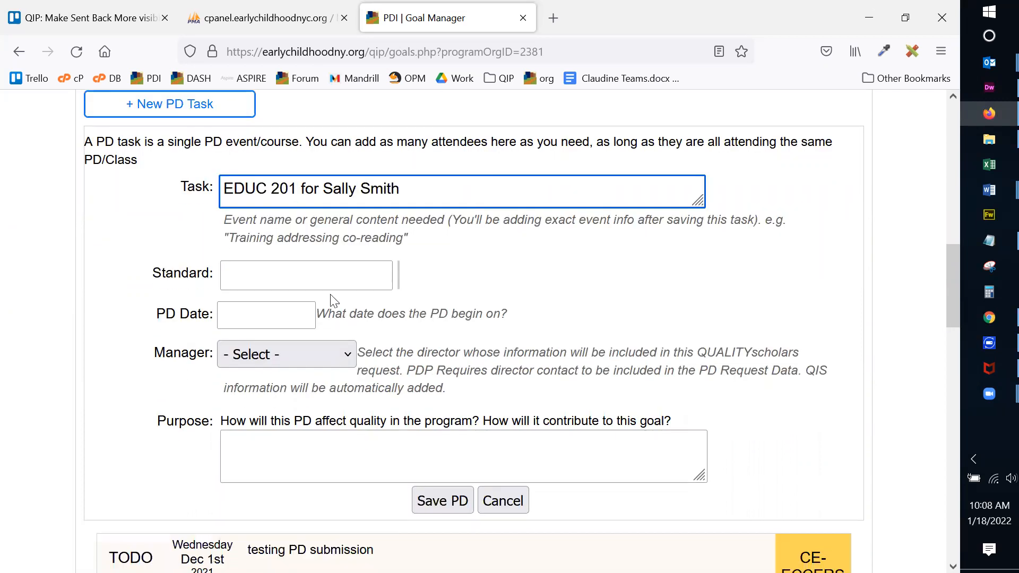
Attach the Classroom Environment standard CE-1 to the task.
{"action": "left_click", "coordinate": [280, 274]}
{"action": "left_click", "coordinate": [164, 356]}
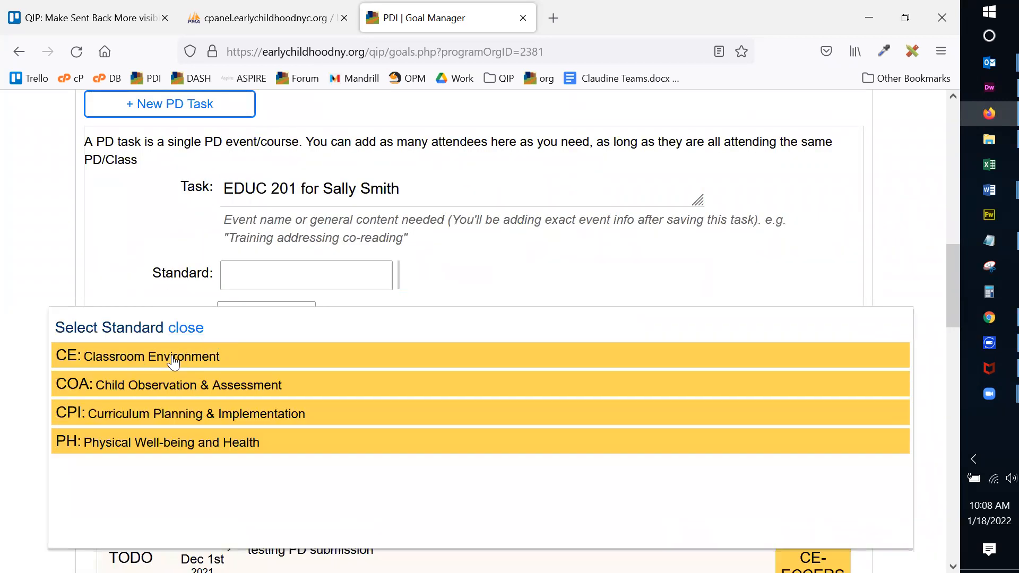
{"action": "left_click", "coordinate": [141, 366]}
{"action": "left_click", "coordinate": [130, 195]}
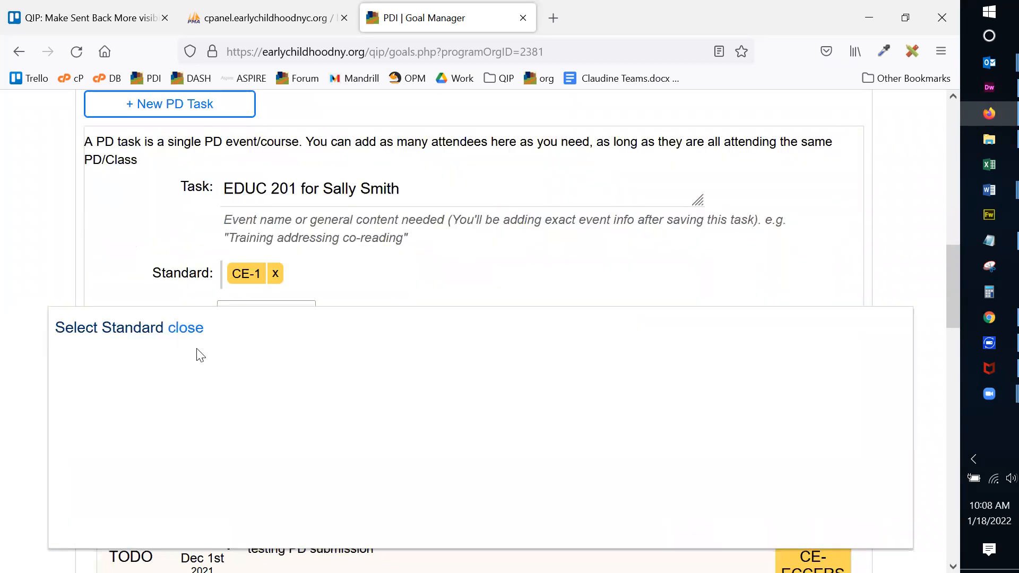
{"action": "left_click", "coordinate": [186, 330]}
Set the PD date to January 31, 2022 and the test director as manager.
{"action": "left_click", "coordinate": [252, 311]}
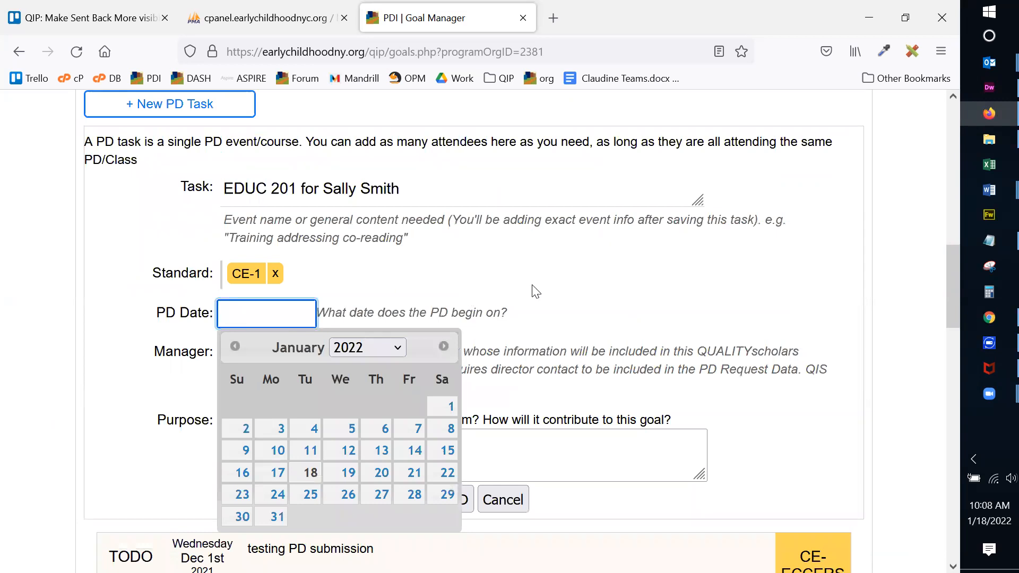
{"action": "left_click", "coordinate": [275, 517]}
{"action": "scroll", "coordinate": [548, 291], "scroll_direction": "down", "scroll_amount": 2}
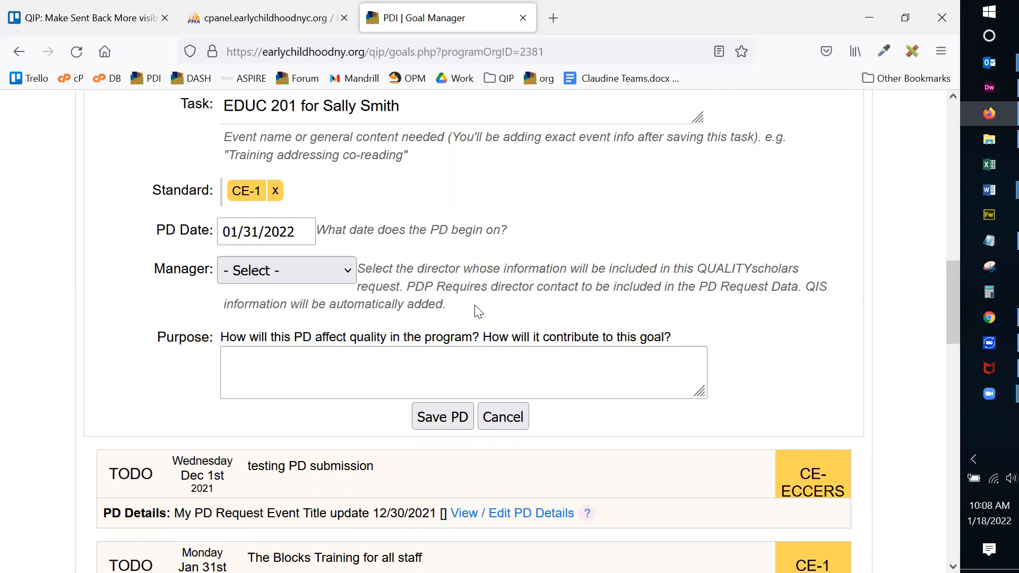
{"action": "left_click", "coordinate": [348, 271]}
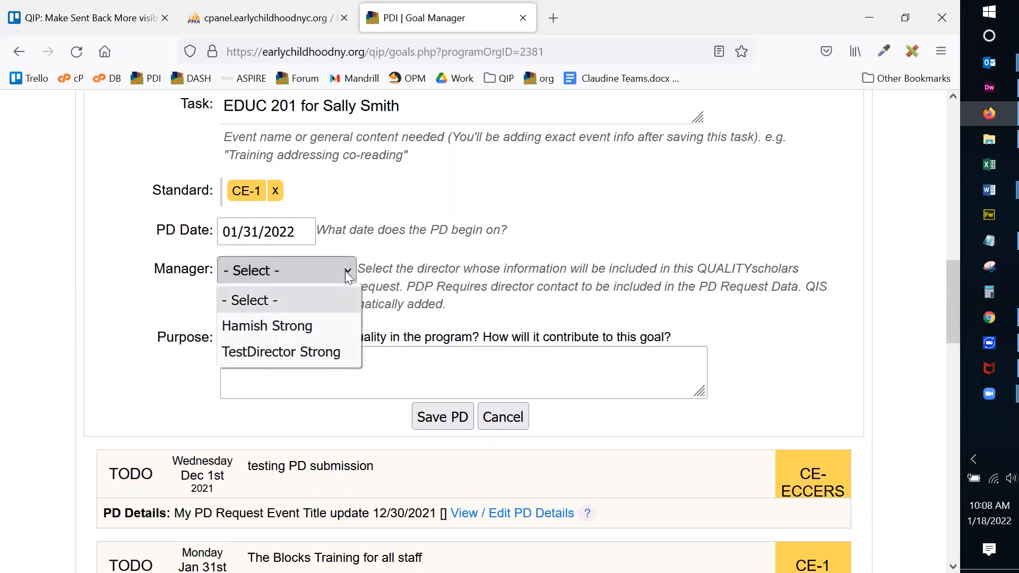
{"action": "left_click", "coordinate": [324, 351]}
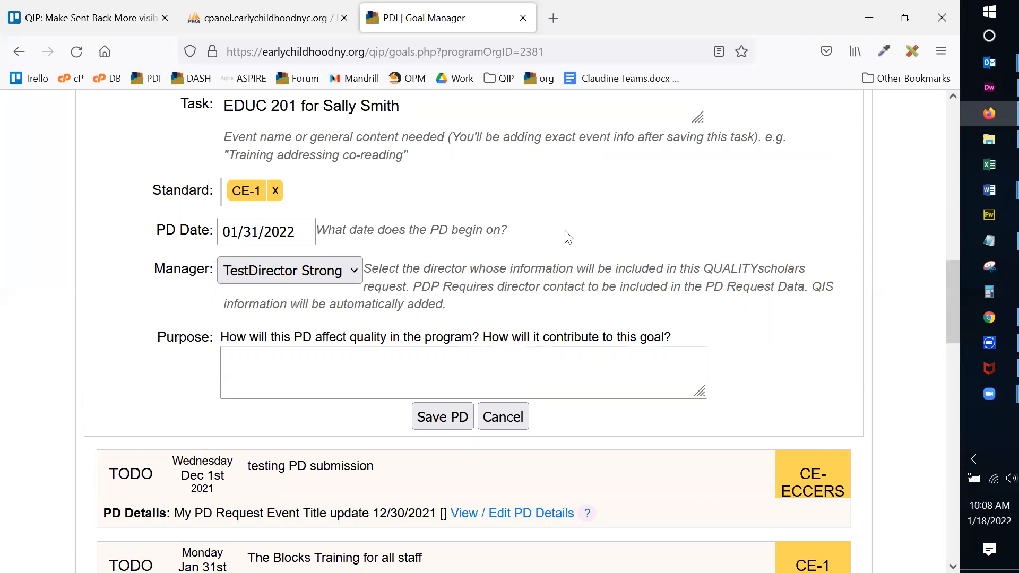
Enter the purpose 'Improve program quality and Q&E scores' and save the PD task.
{"action": "scroll", "coordinate": [564, 237], "scroll_direction": "down", "scroll_amount": 2}
{"action": "left_click", "coordinate": [381, 277]}
{"action": "type", "text": "In"}
{"action": "key", "text": "BackSpace"}
{"action": "type", "text": "mpo"}
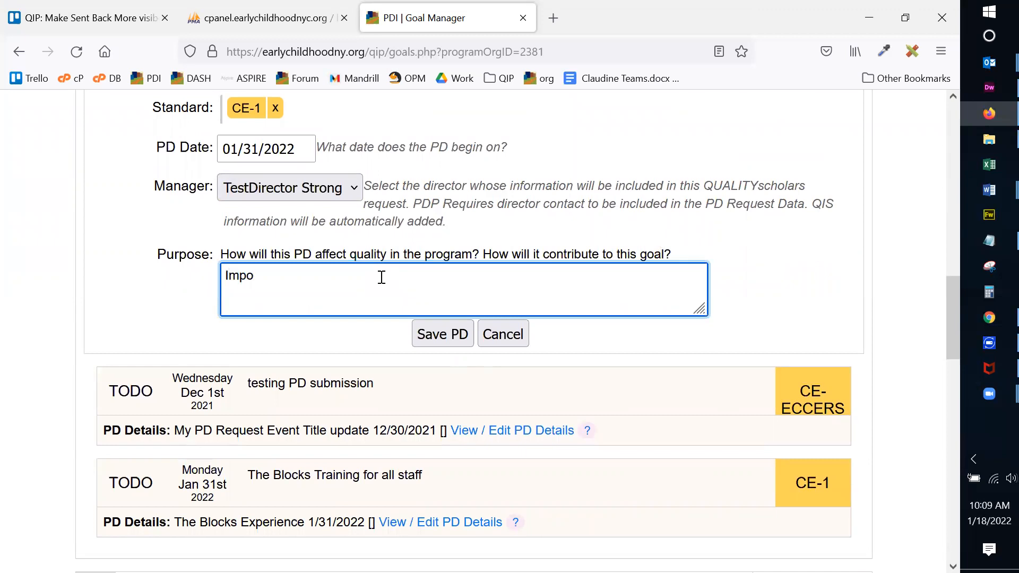
{"action": "key", "text": "BackSpace"}
{"action": "type", "text": "rove program quality and Q"}
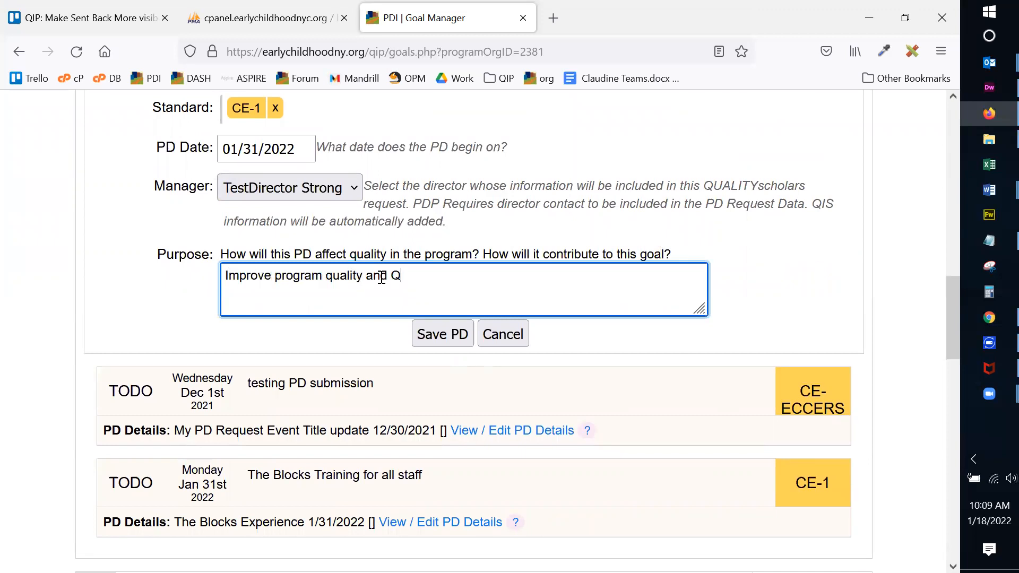
{"action": "type", "text": "&E scores"}
{"action": "left_click", "coordinate": [440, 336]}
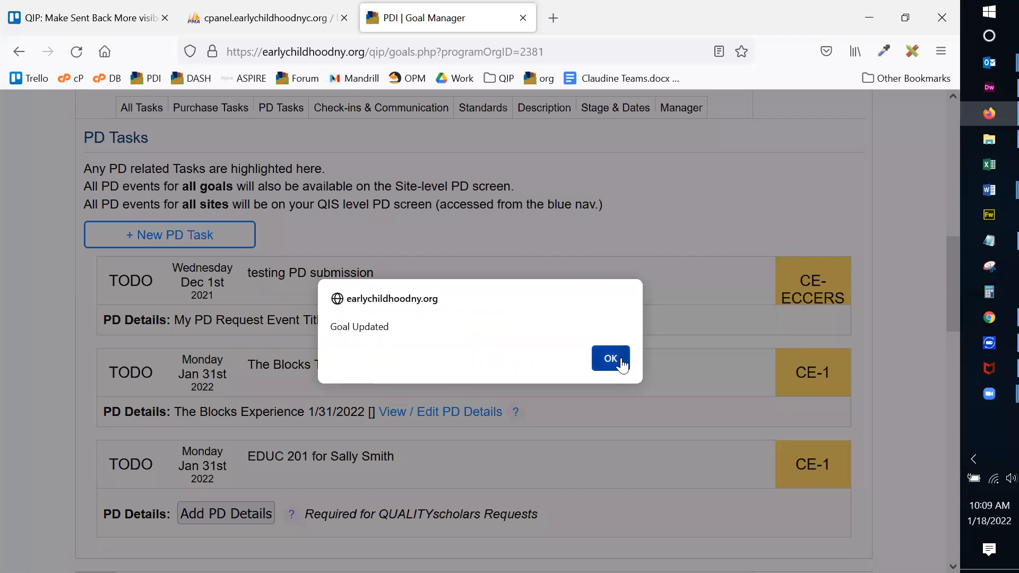
Dismiss the Goal Updated notice, check the PD requests help, and open Add PD Details for EDUC 201.
{"action": "left_click", "coordinate": [621, 358]}
{"action": "scroll", "coordinate": [482, 294], "scroll_direction": "down", "scroll_amount": 1}
{"action": "scroll", "coordinate": [482, 295], "scroll_direction": "down", "scroll_amount": 2}
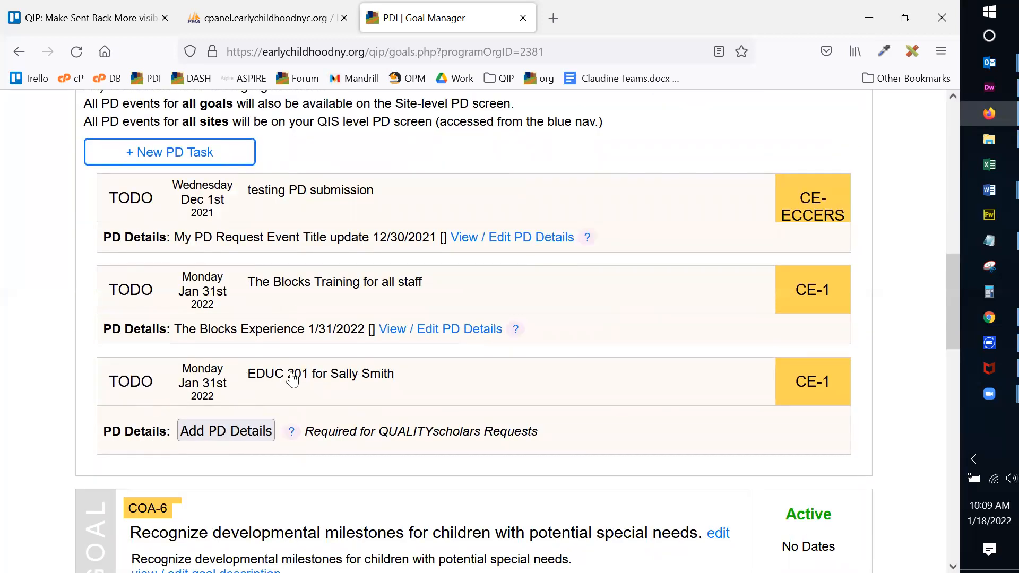
{"action": "scroll", "coordinate": [670, 350], "scroll_direction": "down", "scroll_amount": 1}
{"action": "scroll", "coordinate": [670, 350], "scroll_direction": "down", "scroll_amount": 2}
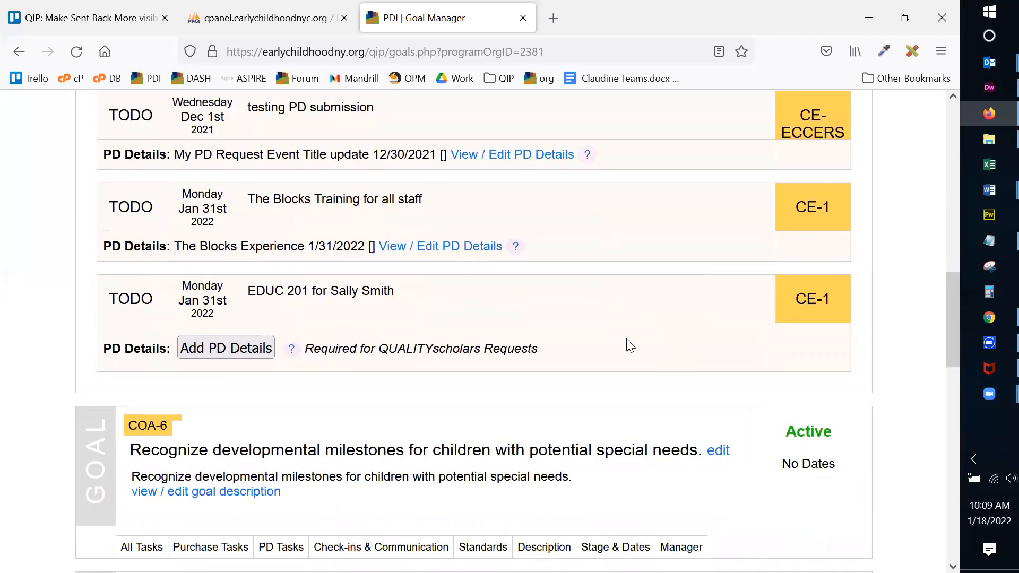
{"action": "left_click_drag", "start_coordinate": [315, 347], "coordinate": [526, 338]}
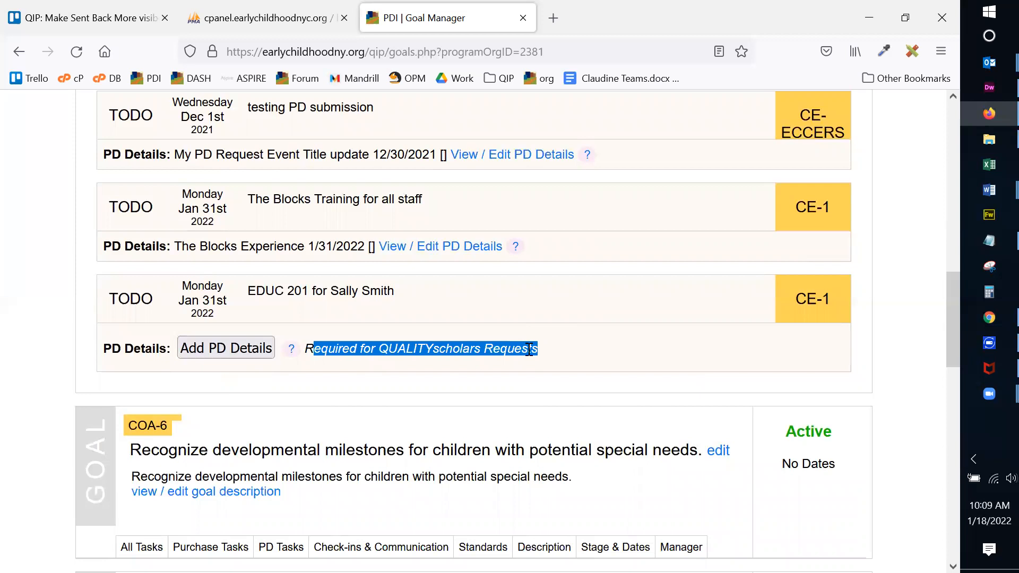
{"action": "left_click", "coordinate": [265, 376]}
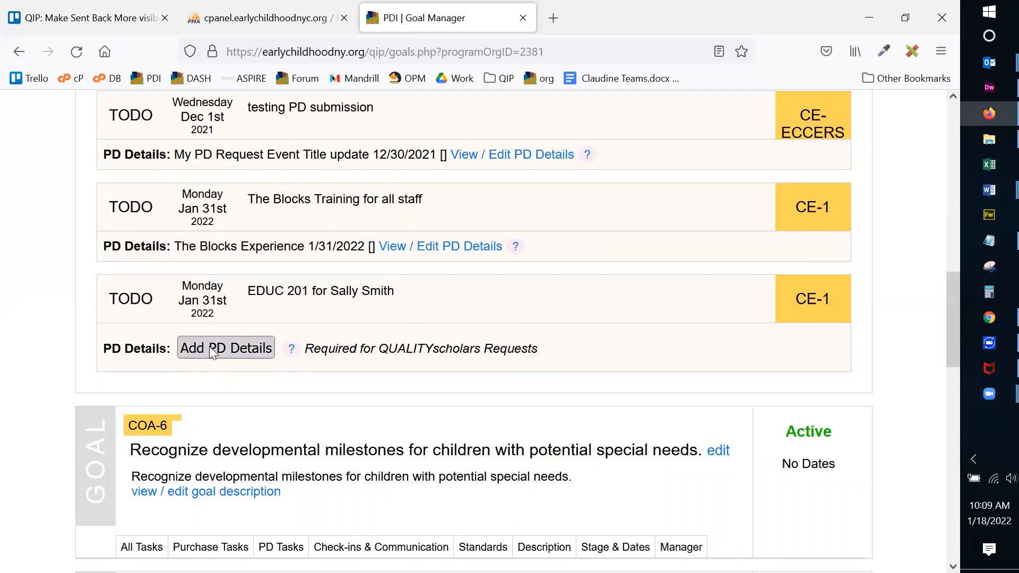
{"action": "left_click", "coordinate": [291, 349]}
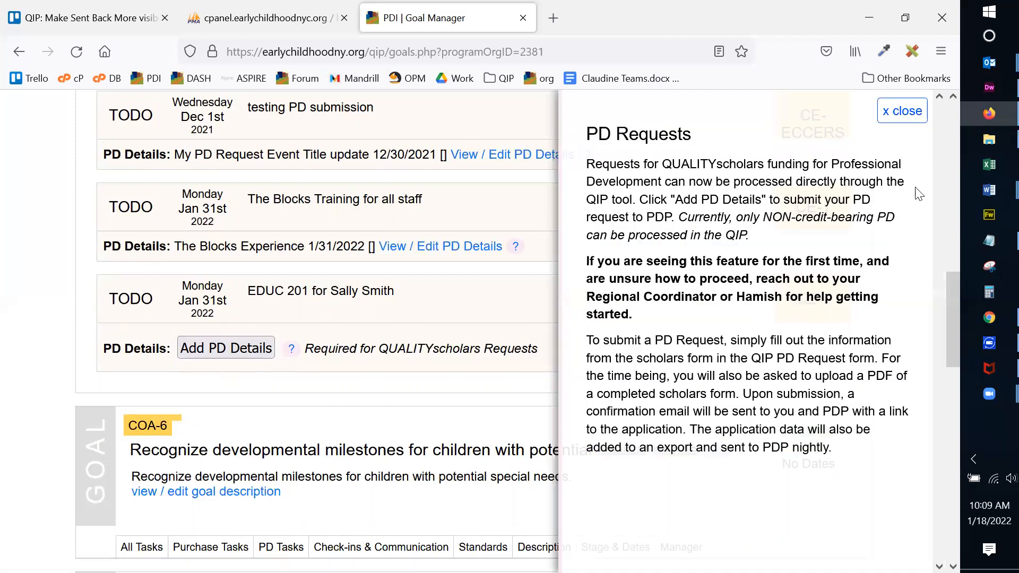
{"action": "left_click", "coordinate": [909, 112]}
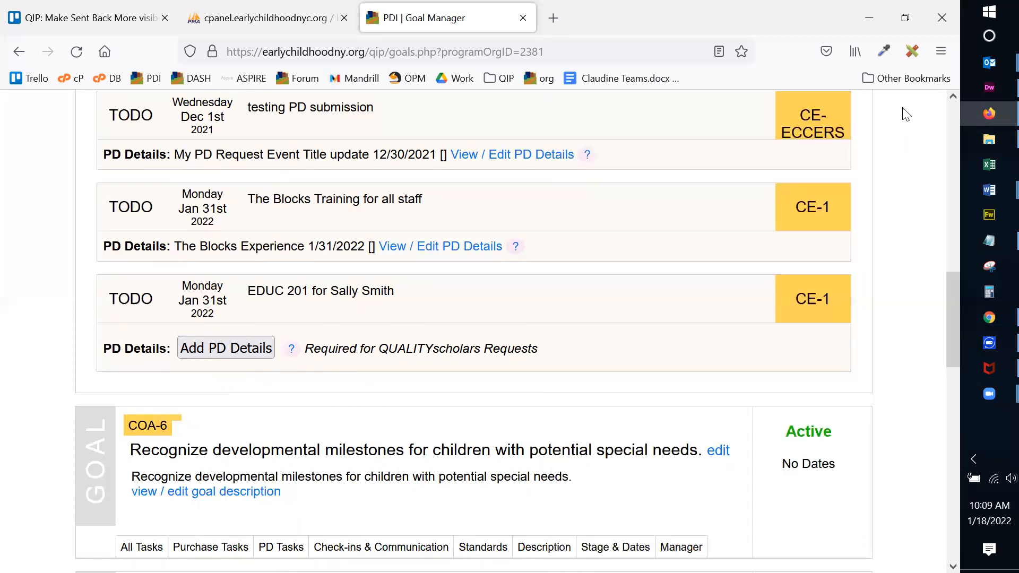
{"action": "left_click", "coordinate": [217, 349]}
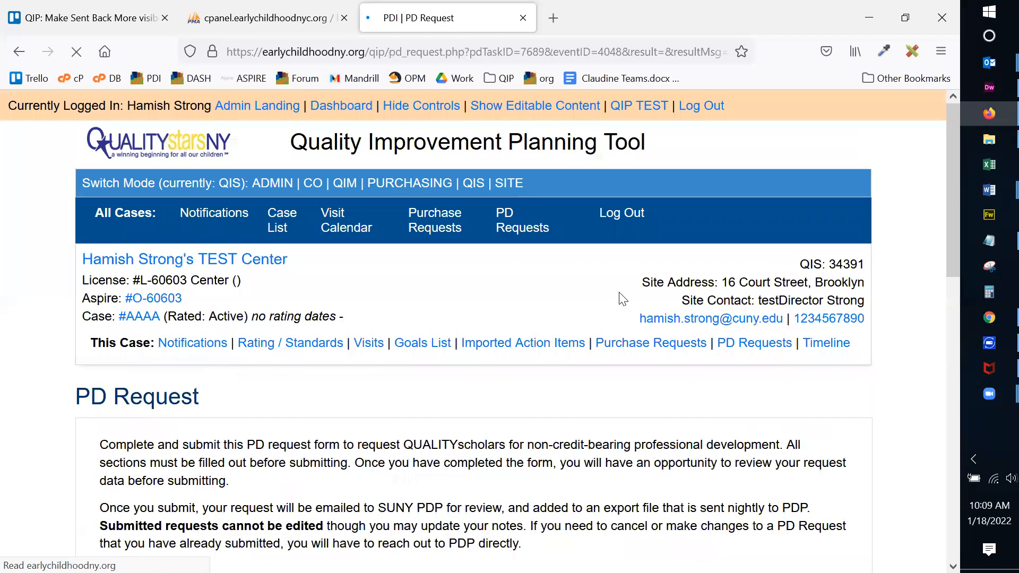
Scroll the EDUC 201 PD Request form down to Select PD Type and open it.
{"action": "scroll", "coordinate": [764, 289], "scroll_direction": "down", "scroll_amount": 2}
{"action": "scroll", "coordinate": [753, 289], "scroll_direction": "down", "scroll_amount": 3}
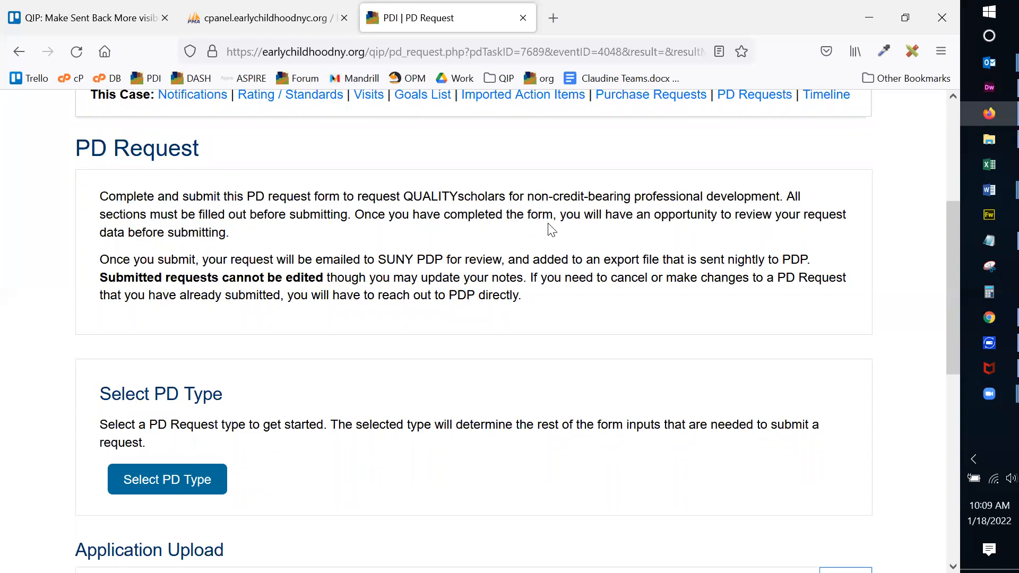
{"action": "scroll", "coordinate": [552, 229], "scroll_direction": "down", "scroll_amount": 3}
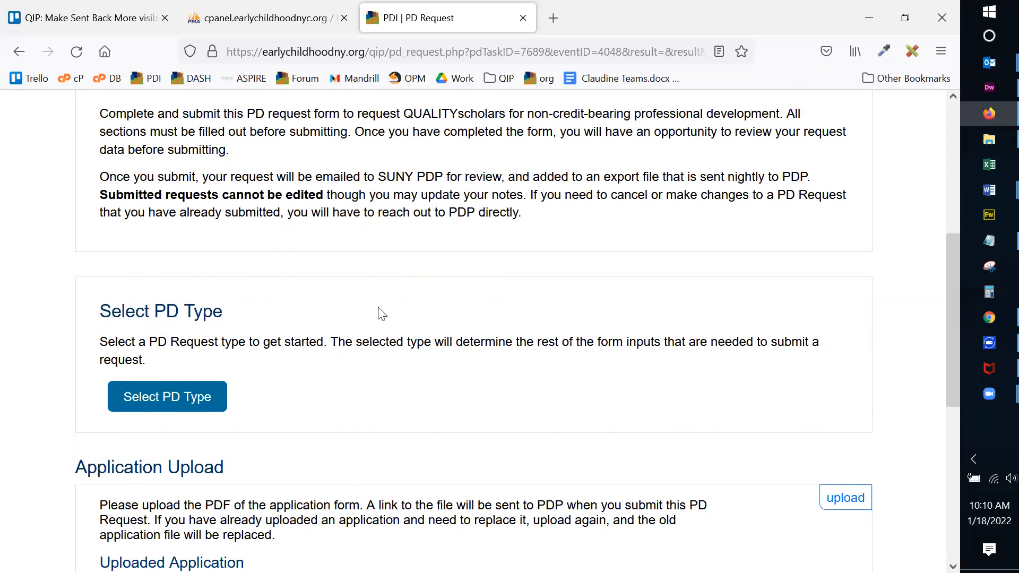
{"action": "left_click", "coordinate": [178, 402]}
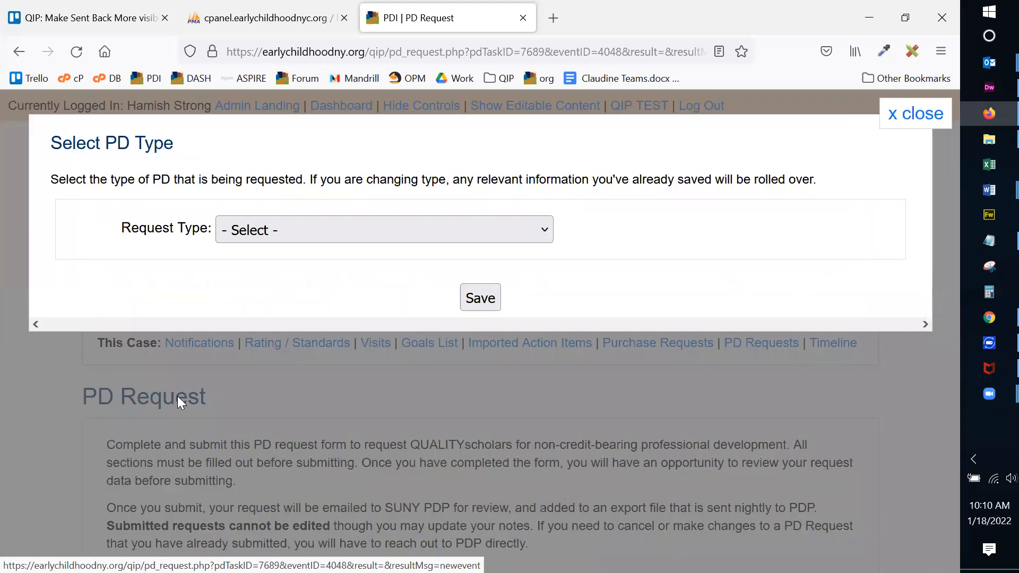
Choose Credit-Bearing Course / Credential from the Request Type dropdown.
{"action": "left_click", "coordinate": [306, 238]}
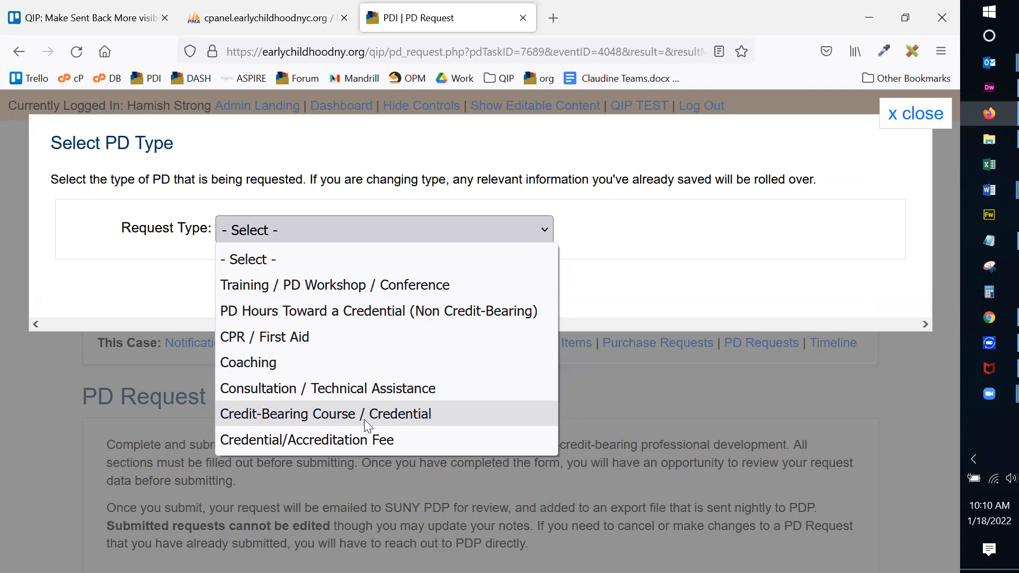
{"action": "left_click", "coordinate": [404, 413]}
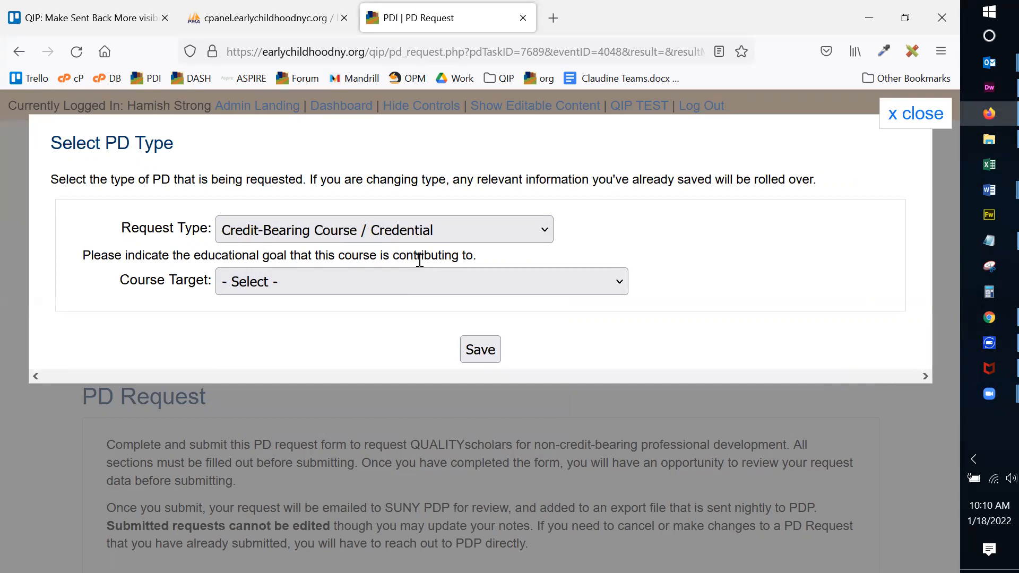
Set Course Target to Credits for Licensing (Non-Matriculated), save the PD type, and dismiss the notice.
{"action": "left_click", "coordinate": [399, 286]}
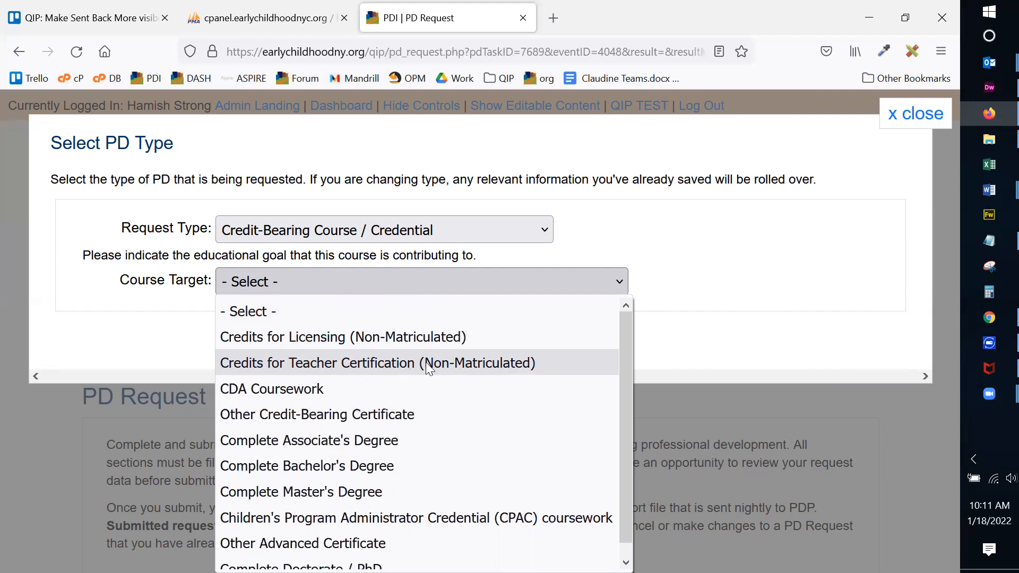
{"action": "left_click_drag", "start_coordinate": [629, 365], "coordinate": [621, 390]}
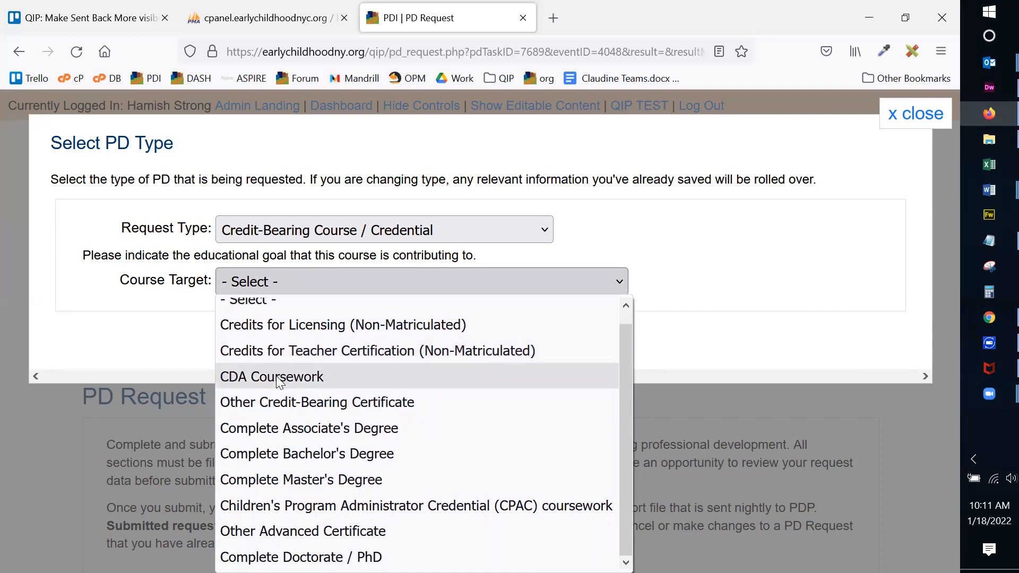
{"action": "scroll", "coordinate": [276, 375], "scroll_direction": "up", "scroll_amount": 1}
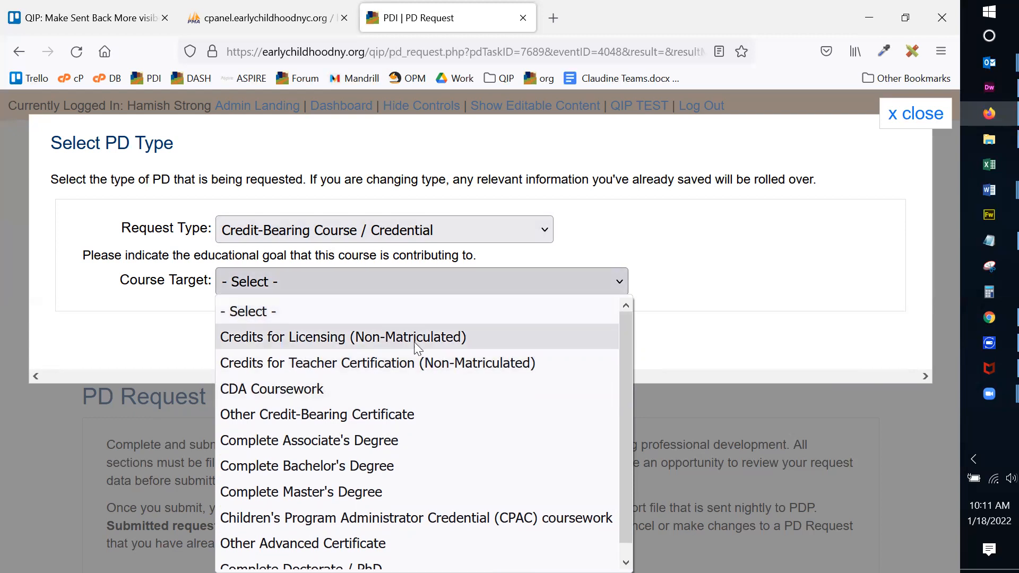
{"action": "left_click_drag", "start_coordinate": [623, 389], "coordinate": [618, 425]}
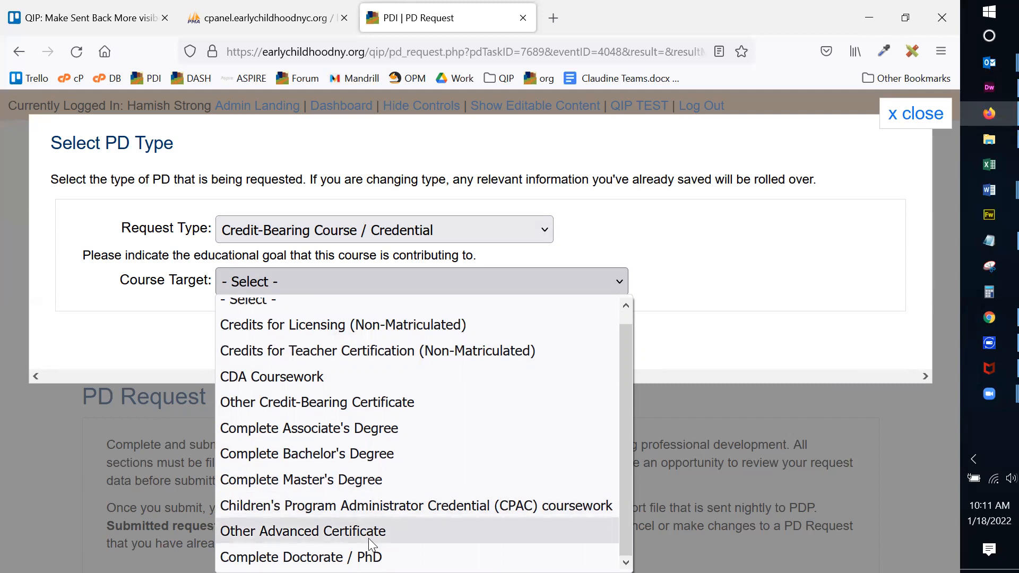
{"action": "key", "text": "Down"}
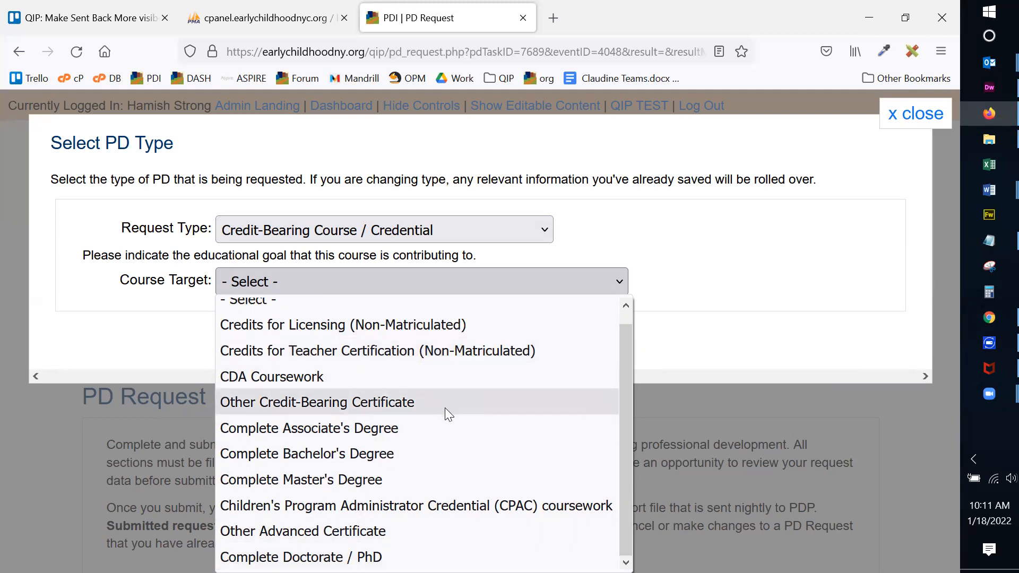
{"action": "left_click", "coordinate": [370, 327]}
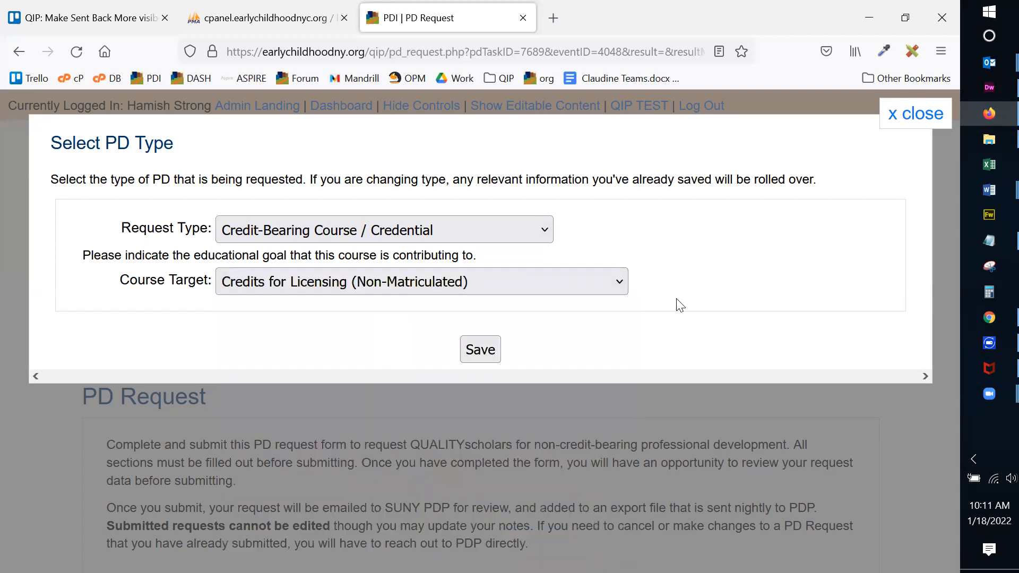
{"action": "left_click", "coordinate": [480, 350]}
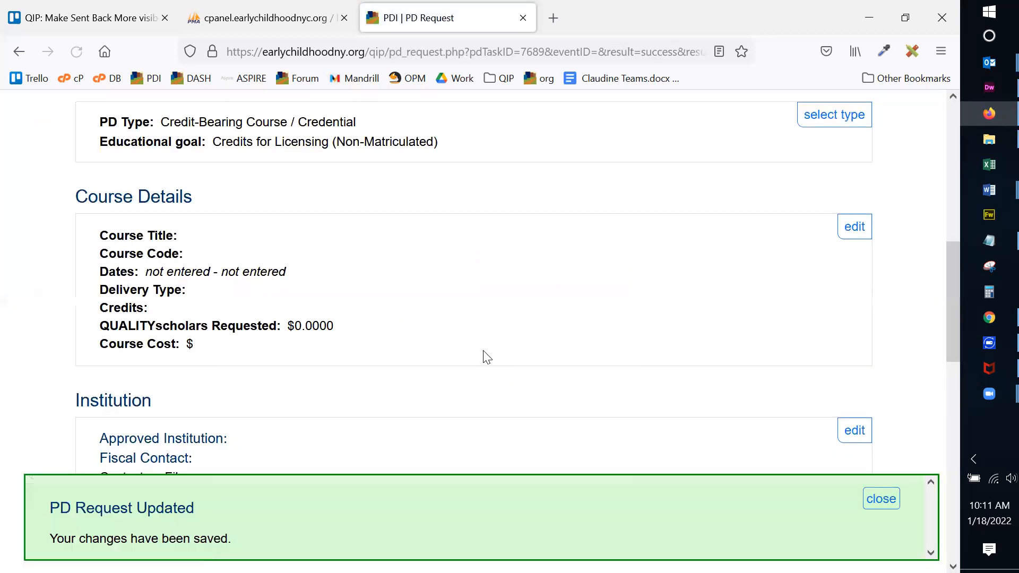
{"action": "left_click", "coordinate": [881, 499]}
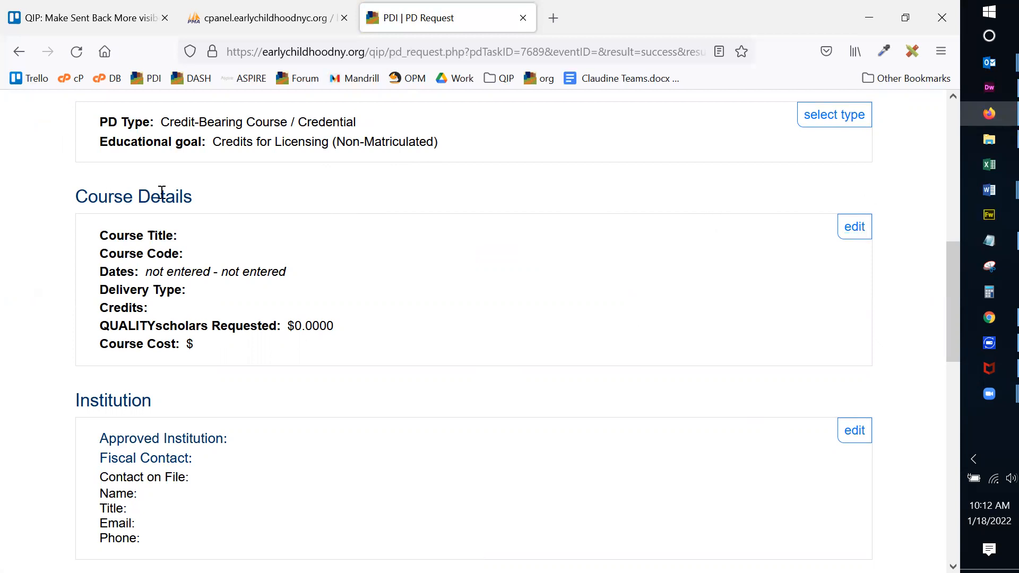
In Course Details, enter title 'Undertanding Young Children' and course code 'EDUC 201'.
{"action": "left_click", "coordinate": [852, 228]}
{"action": "left_click", "coordinate": [264, 263]}
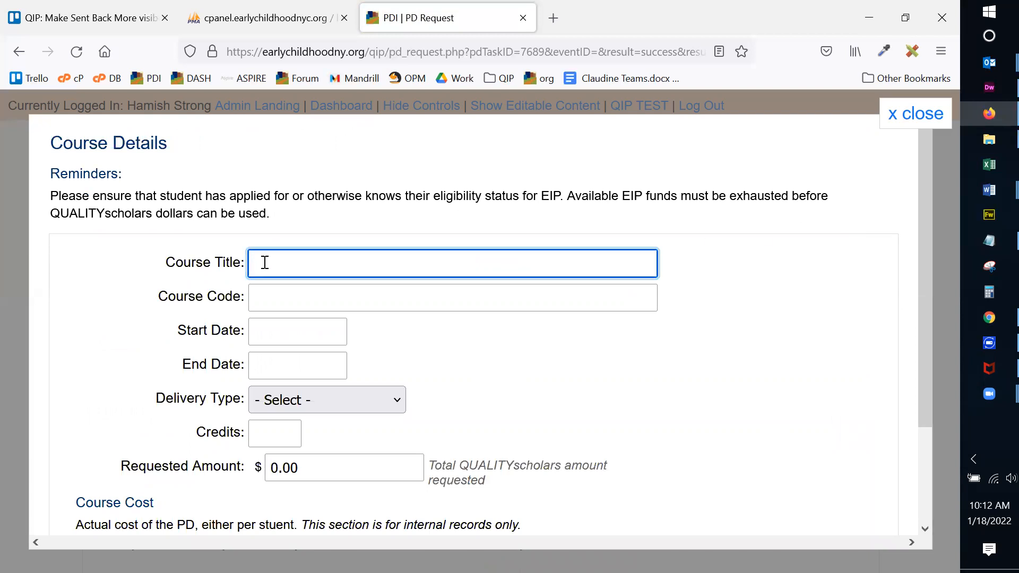
{"action": "type", "text": "Undertanding Young CHildren"}
{"action": "key", "text": "BackSpace"}
{"action": "key", "text": "BackSpace"}
{"action": "key", "text": "BackSpace"}
{"action": "key", "text": "BackSpace"}
{"action": "key", "text": "BackSpace"}
{"action": "key", "text": "BackSpace"}
{"action": "key", "text": "BackSpace"}
{"action": "type", "text": "hildren"}
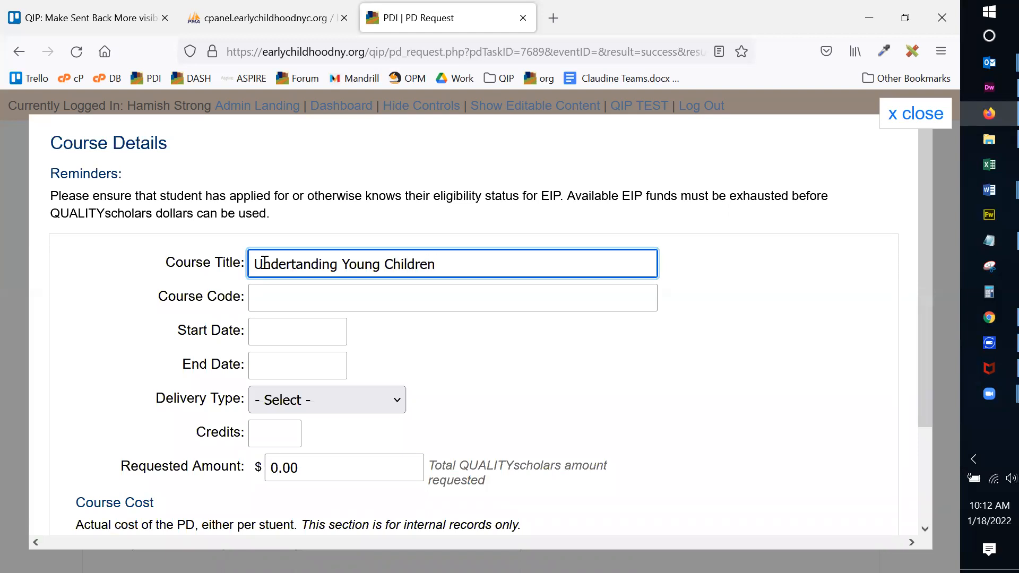
{"action": "left_click", "coordinate": [264, 299]}
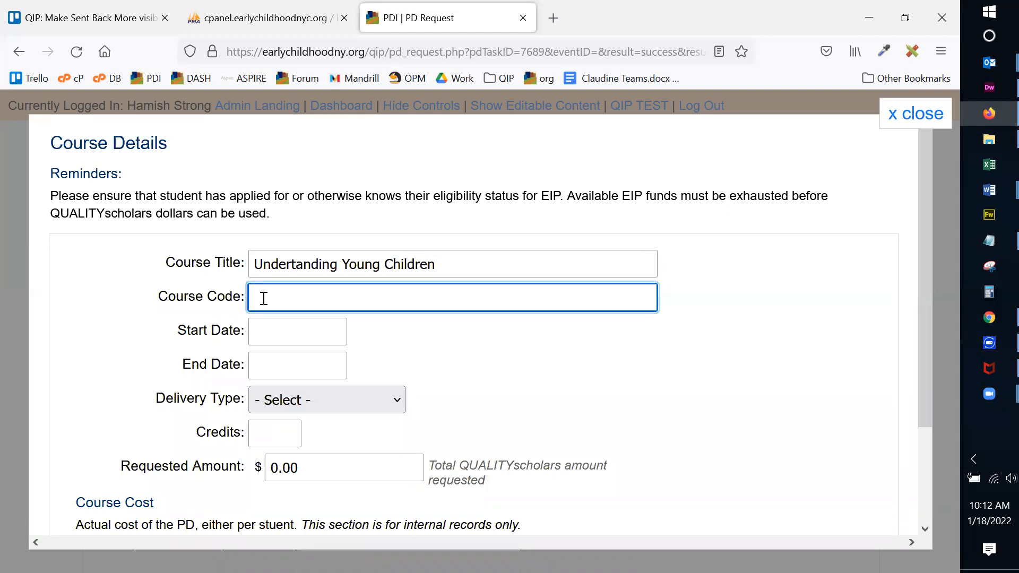
{"action": "type", "text": "EDuC"}
{"action": "key", "text": "BackSpace"}
{"action": "key", "text": "BackSpace"}
{"action": "key", "text": "BackSpace"}
{"action": "type", "text": "UC 201"}
Set the course dates from 01/31/2022 to 04/01/2022.
{"action": "left_click", "coordinate": [300, 335]}
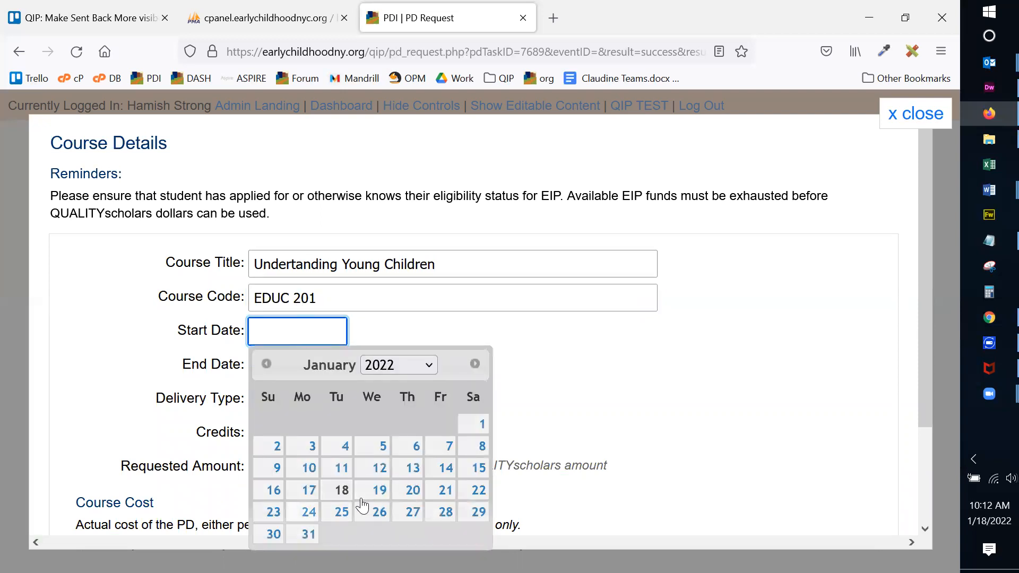
{"action": "left_click", "coordinate": [309, 534]}
{"action": "left_click", "coordinate": [284, 364]}
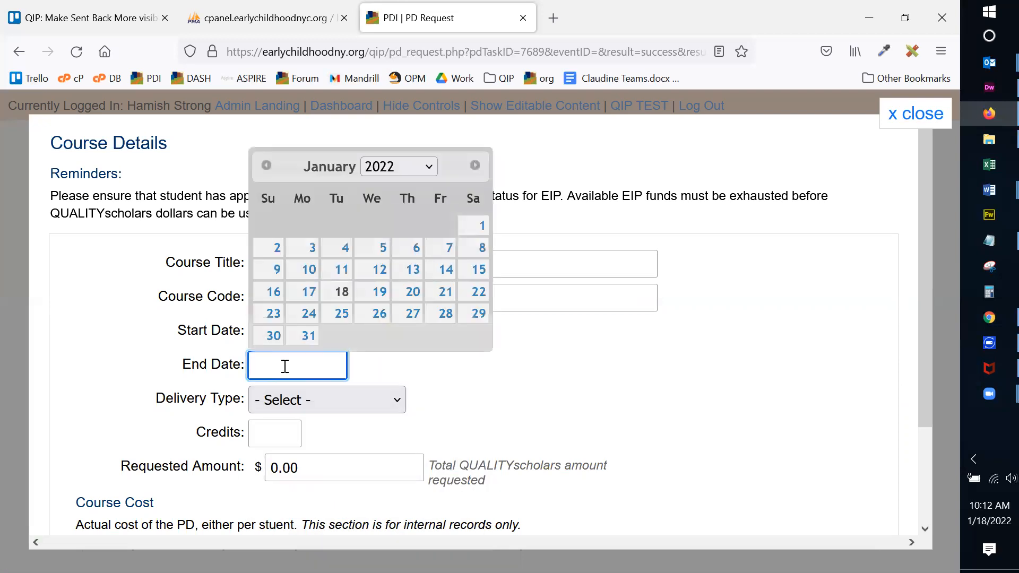
{"action": "left_click", "coordinate": [479, 170]}
{"action": "left_click", "coordinate": [479, 169]}
{"action": "left_click", "coordinate": [479, 170]}
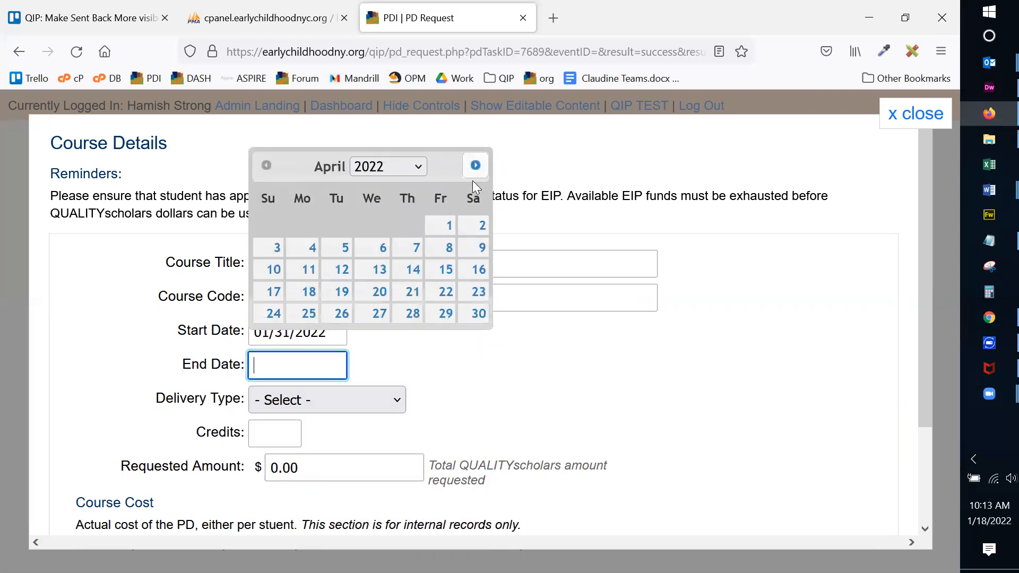
{"action": "left_click", "coordinate": [445, 225]}
Choose Classroom / In-Person delivery and fill in the 4 credits.
{"action": "scroll", "coordinate": [523, 340], "scroll_direction": "down", "scroll_amount": 3}
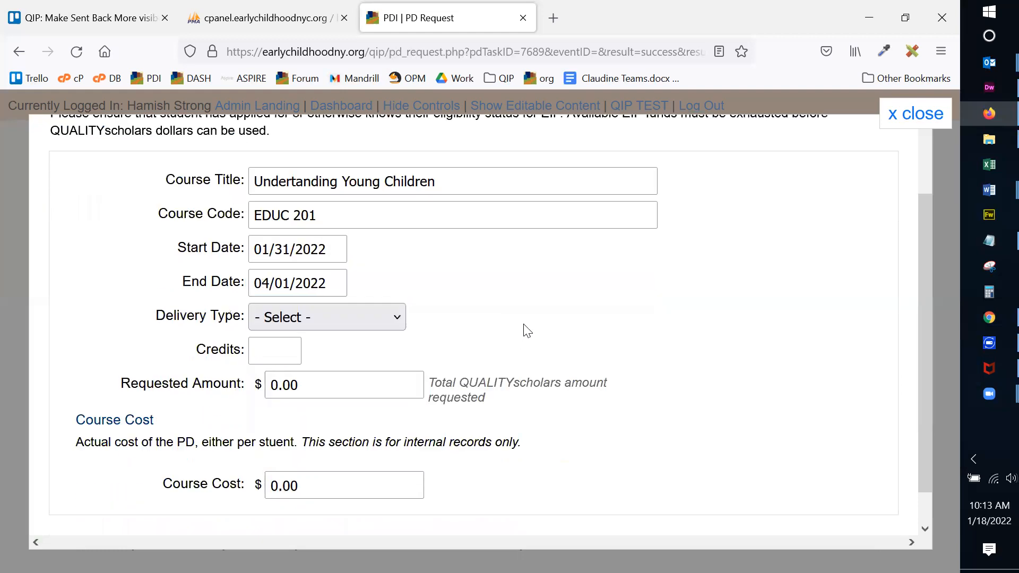
{"action": "left_click", "coordinate": [339, 314]}
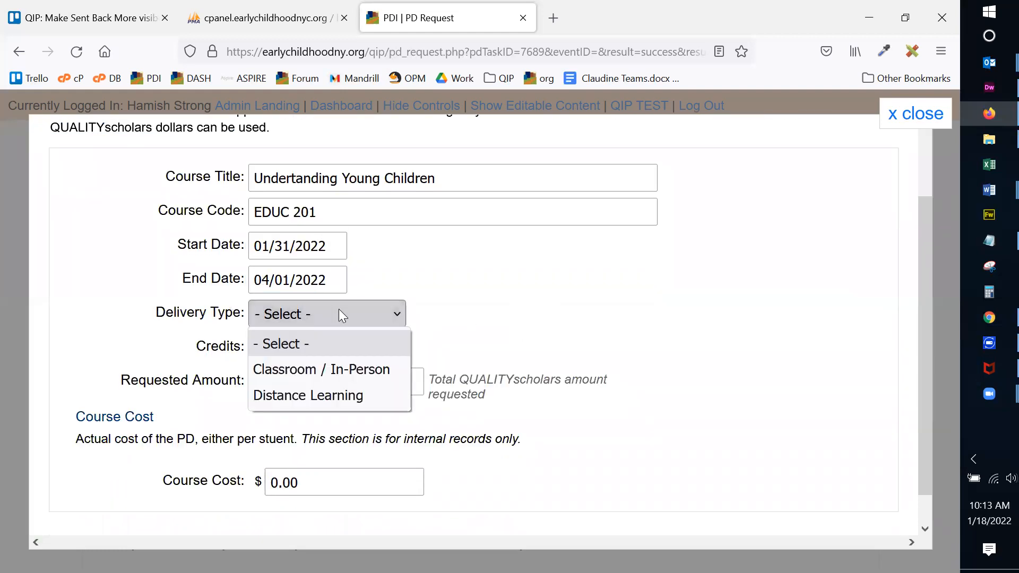
{"action": "left_click", "coordinate": [342, 369]}
{"action": "left_click", "coordinate": [272, 350]}
{"action": "left_click", "coordinate": [523, 352]}
Enter $500 requested and $650 course cost, then submit the course details.
{"action": "left_click", "coordinate": [273, 383]}
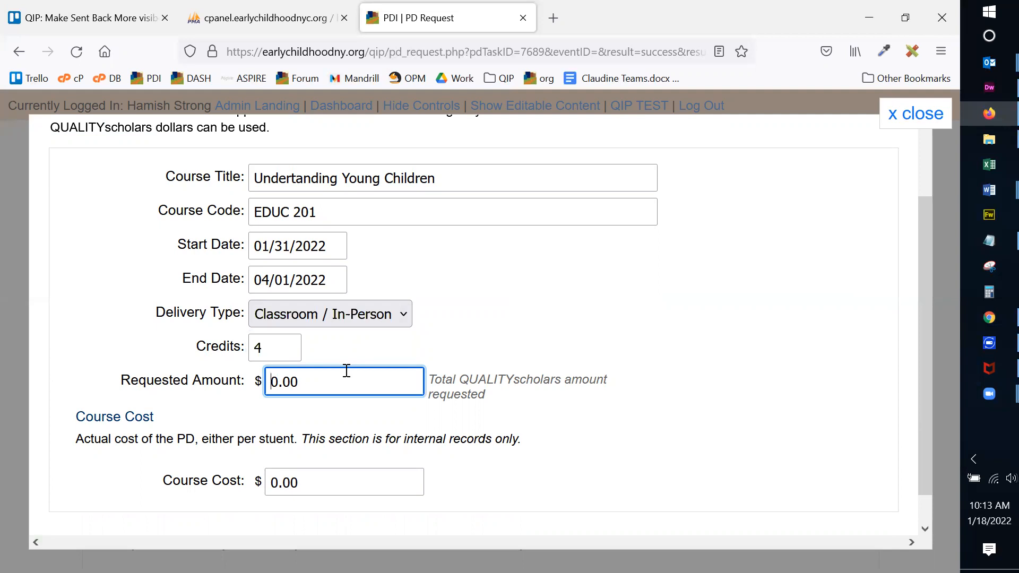
{"action": "type", "text": "50"}
{"action": "left_click", "coordinate": [550, 378]}
{"action": "scroll", "coordinate": [609, 357], "scroll_direction": "down", "scroll_amount": 1}
{"action": "left_click", "coordinate": [268, 449]}
{"action": "type", "text": "65"}
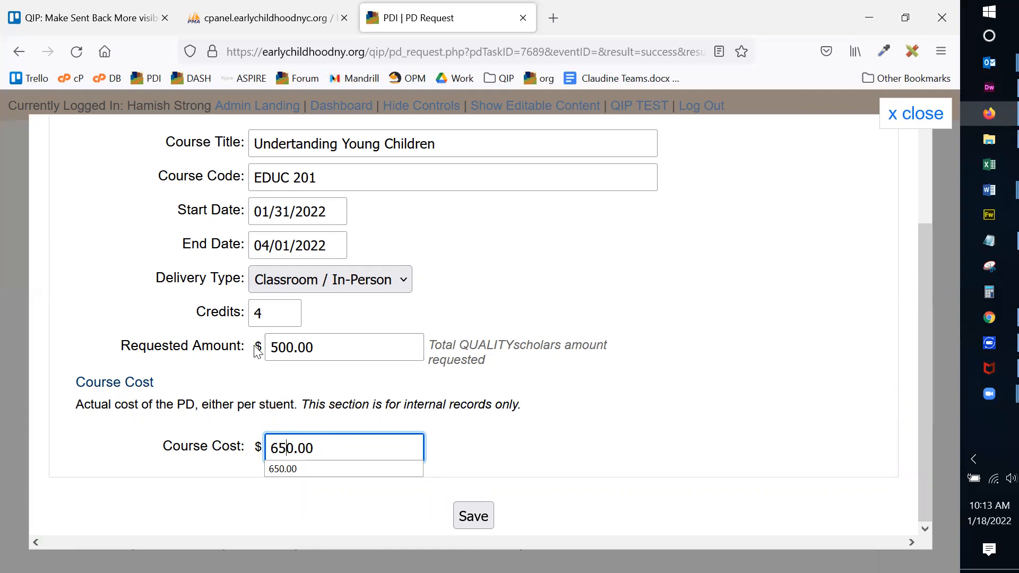
{"action": "left_click_drag", "start_coordinate": [272, 345], "coordinate": [357, 346]}
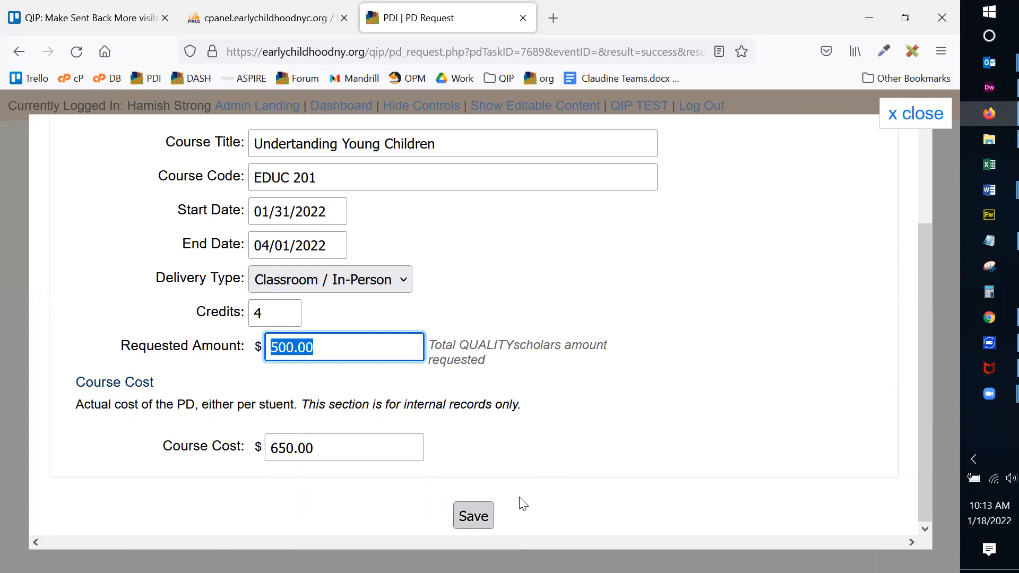
{"action": "key", "text": "Return"}
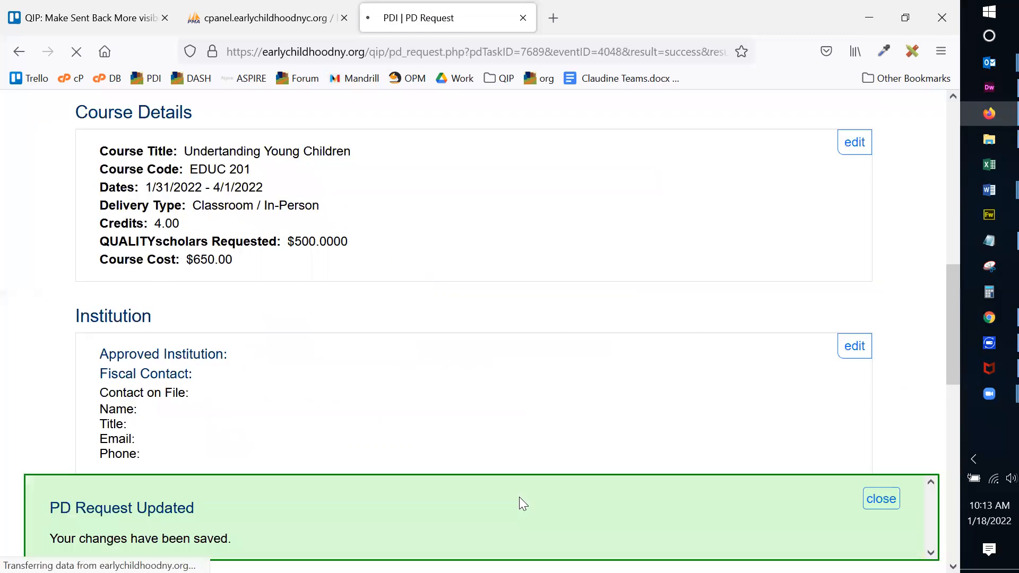
Dismiss the saved notice, open the Institution editor and select Adirondack Community College.
{"action": "left_click", "coordinate": [878, 499]}
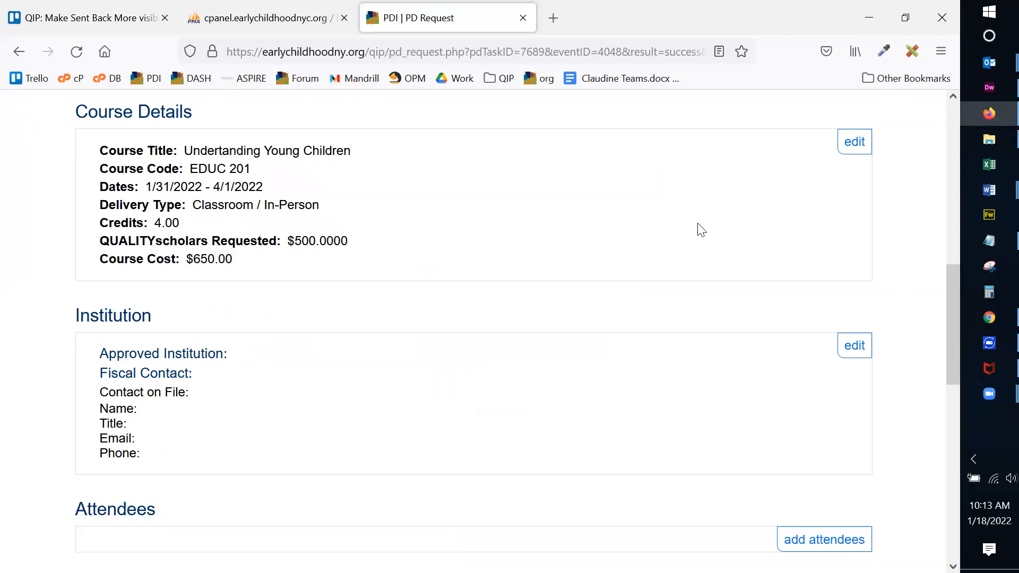
{"action": "scroll", "coordinate": [717, 225], "scroll_direction": "down", "scroll_amount": 3}
{"action": "scroll", "coordinate": [716, 226], "scroll_direction": "down", "scroll_amount": 3}
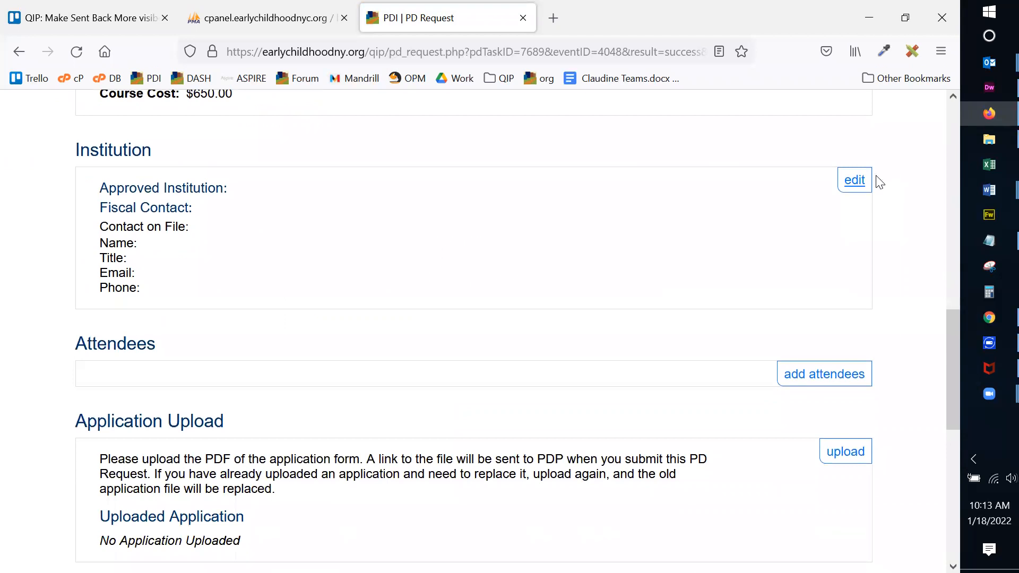
{"action": "left_click", "coordinate": [856, 183]}
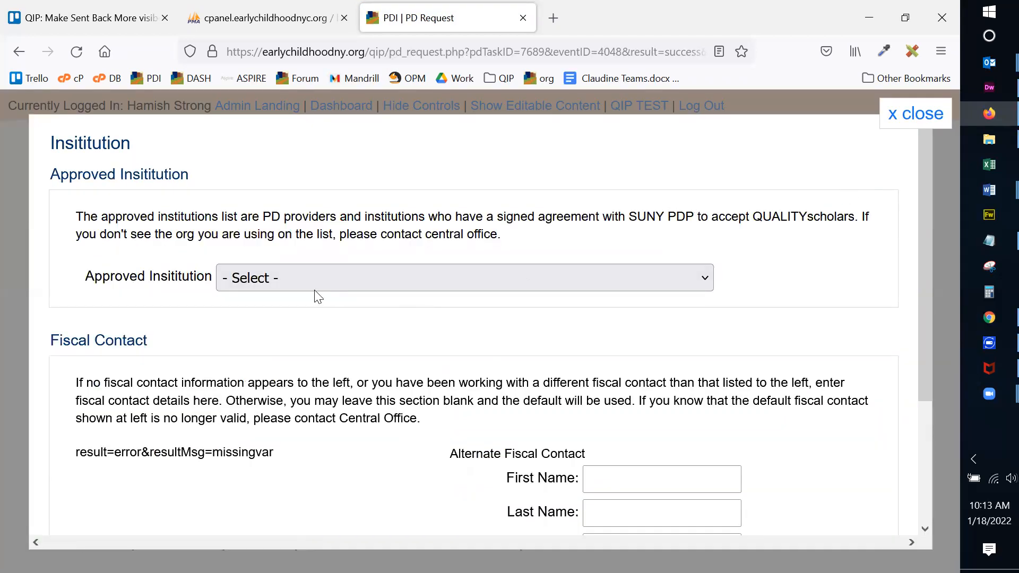
{"action": "scroll", "coordinate": [734, 175], "scroll_direction": "down", "scroll_amount": 3}
{"action": "scroll", "coordinate": [737, 193], "scroll_direction": "up", "scroll_amount": 3}
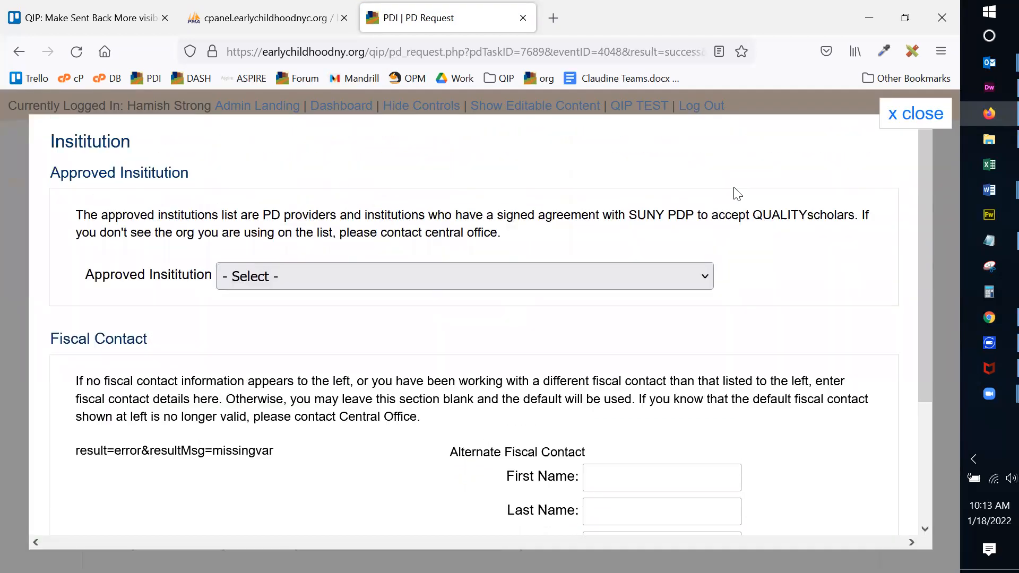
{"action": "left_click", "coordinate": [363, 285]}
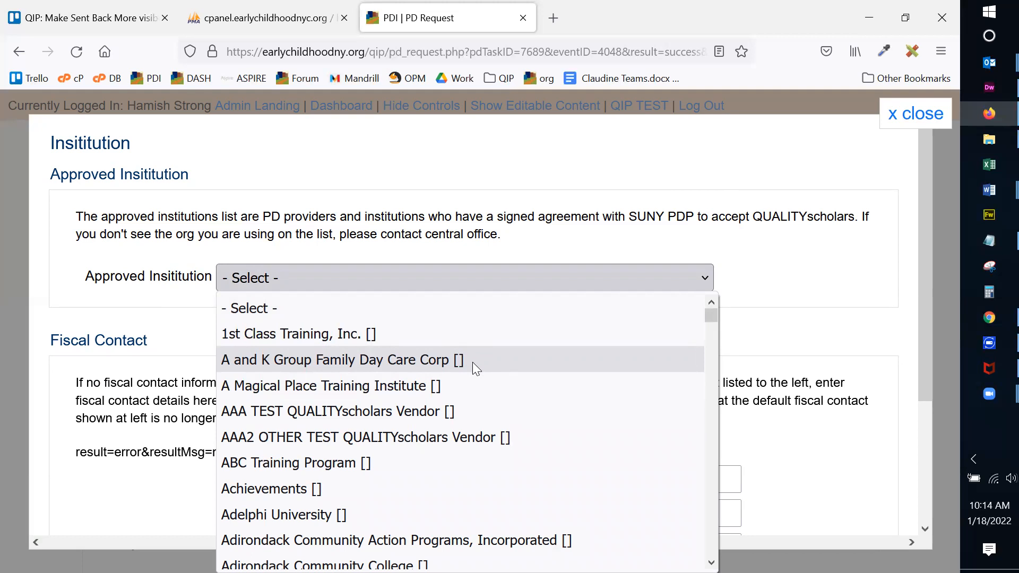
{"action": "scroll", "coordinate": [466, 449], "scroll_direction": "down", "scroll_amount": 2}
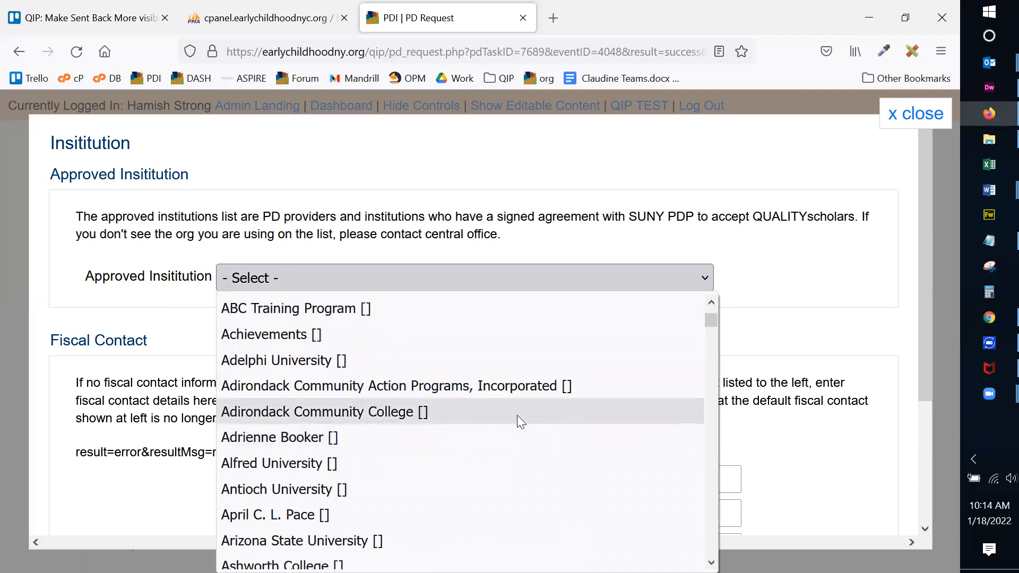
{"action": "left_click", "coordinate": [403, 413]}
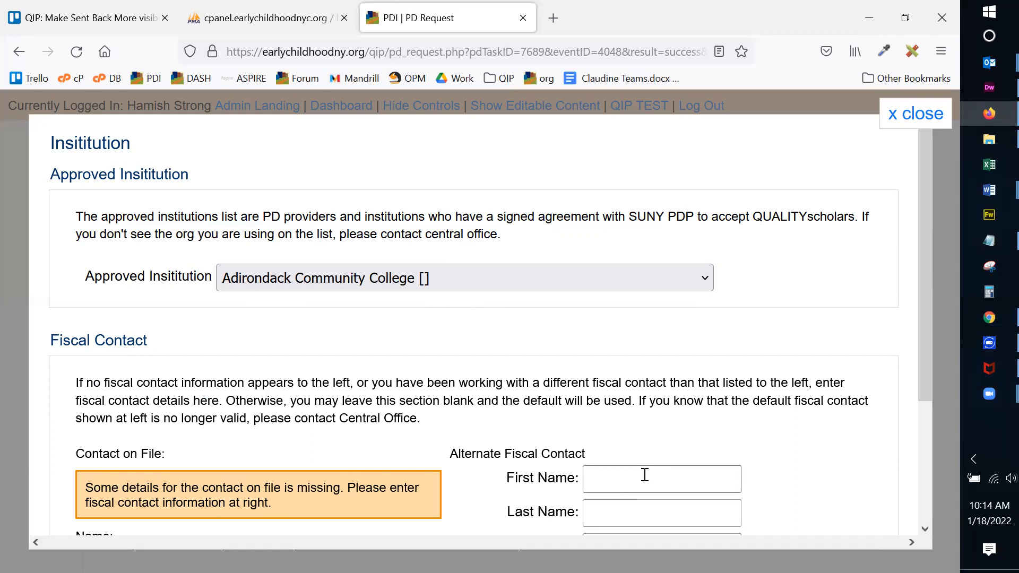
Change the approved institution to AAA TEST QUALITYscholars Vendor and review its contact on file.
{"action": "left_click", "coordinate": [430, 280]}
{"action": "left_click", "coordinate": [415, 411]}
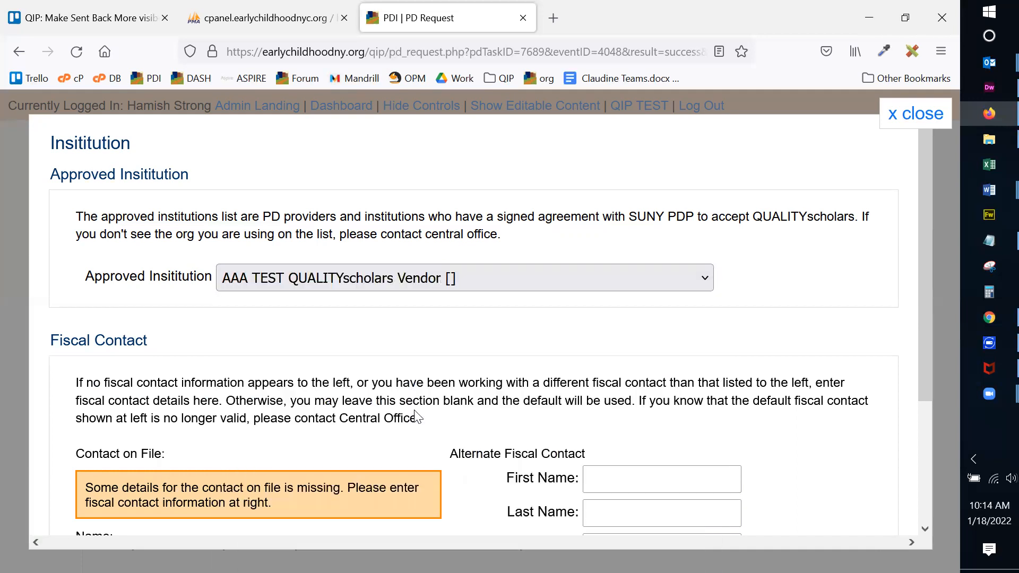
{"action": "scroll", "coordinate": [313, 419], "scroll_direction": "down", "scroll_amount": 2}
{"action": "left_click_drag", "start_coordinate": [122, 389], "coordinate": [209, 427]}
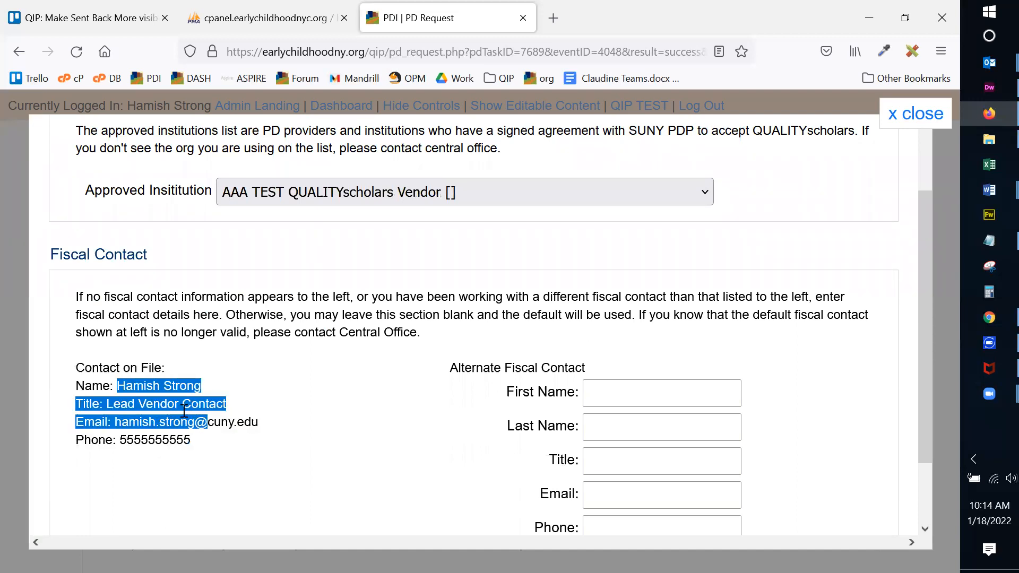
{"action": "left_click", "coordinate": [217, 401]}
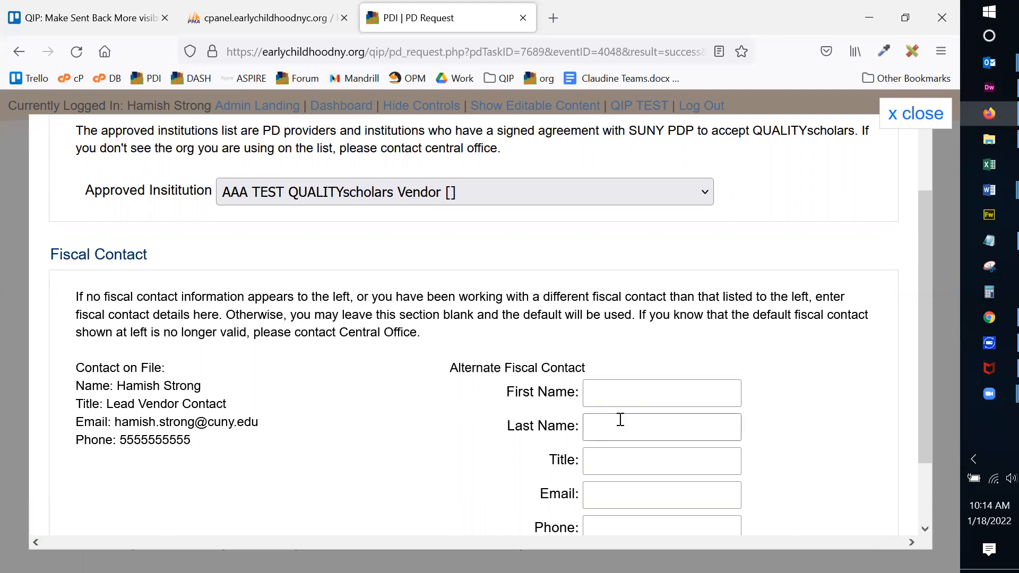
{"action": "left_click_drag", "start_coordinate": [133, 386], "coordinate": [212, 394]}
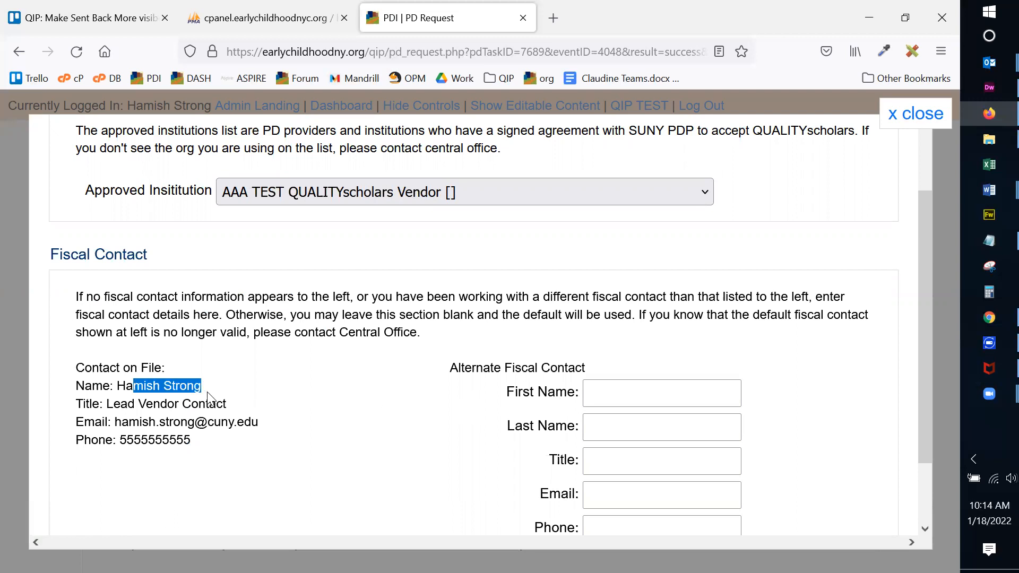
{"action": "left_click", "coordinate": [133, 382]}
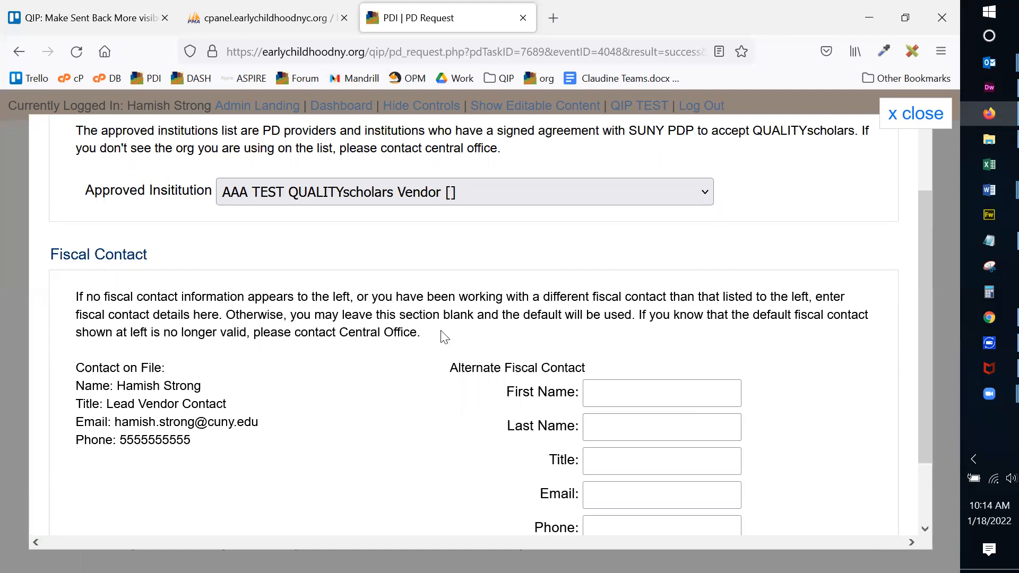
Switch the approved institution back to Adirondack Community College.
{"action": "left_click", "coordinate": [391, 196]}
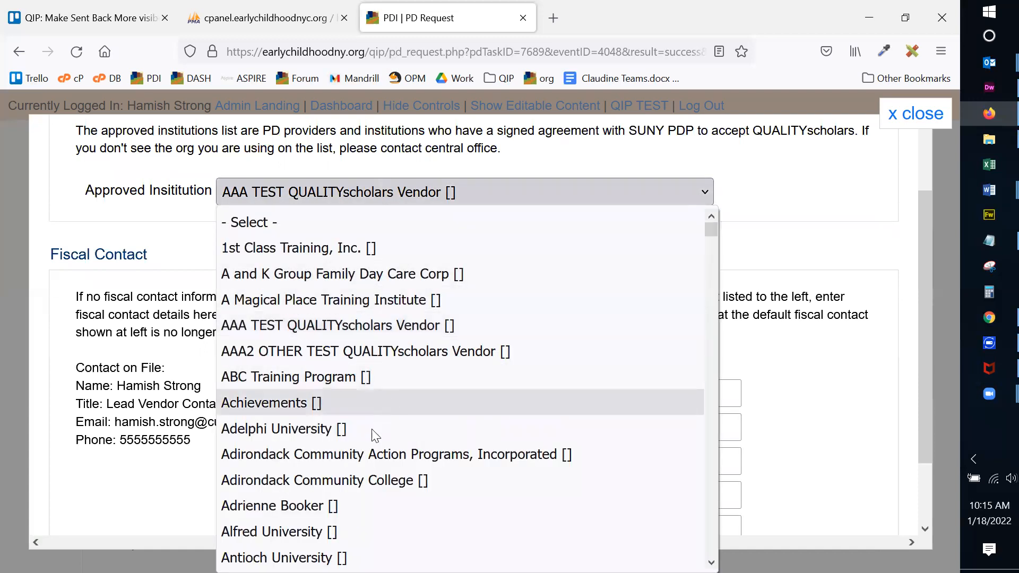
{"action": "left_click", "coordinate": [355, 480]}
{"action": "scroll", "coordinate": [750, 280], "scroll_direction": "down", "scroll_amount": 2}
Enter the alternate fiscal contact's first and last name and the title Assistant Bursar.
{"action": "left_click", "coordinate": [624, 319]}
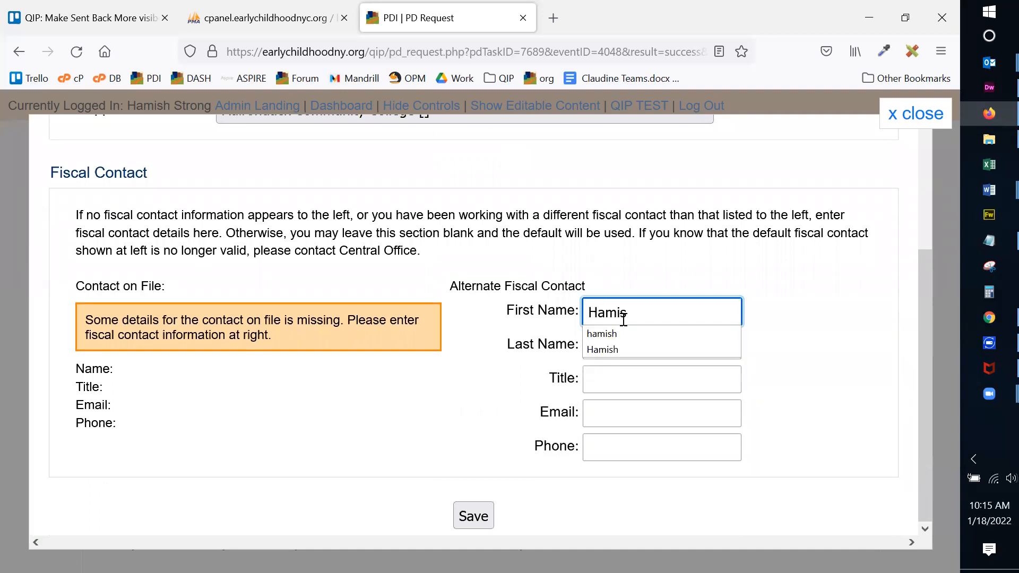
{"action": "key", "text": "Tab"}
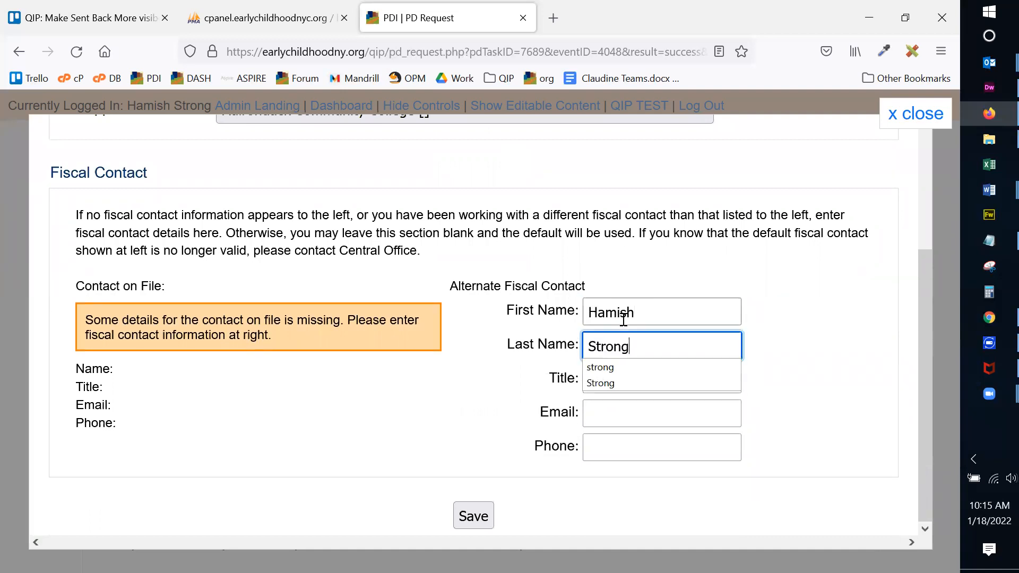
{"action": "key", "text": "Tab"}
{"action": "type", "text": "A"}
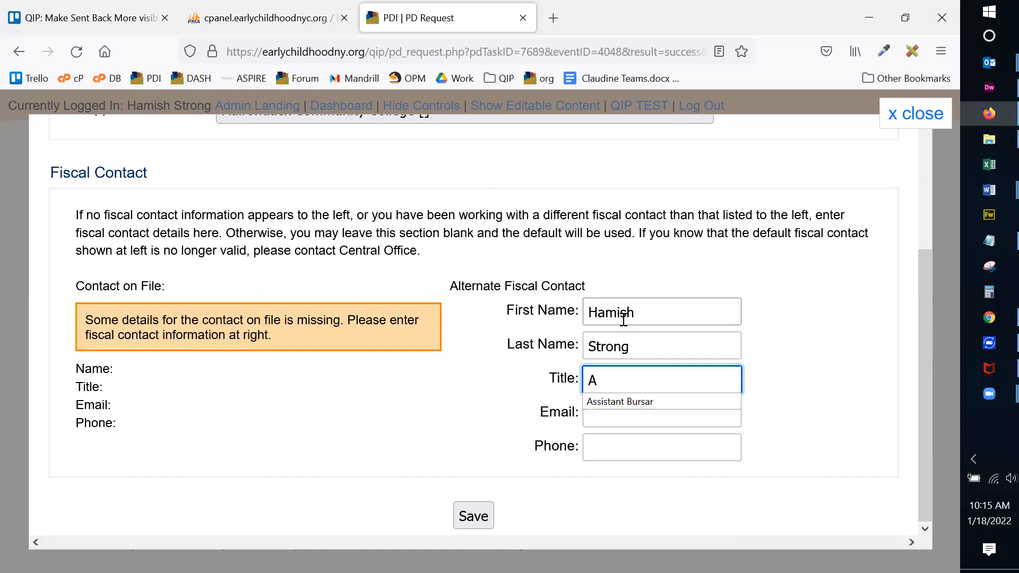
{"action": "type", "text": "ssistant Bursar"}
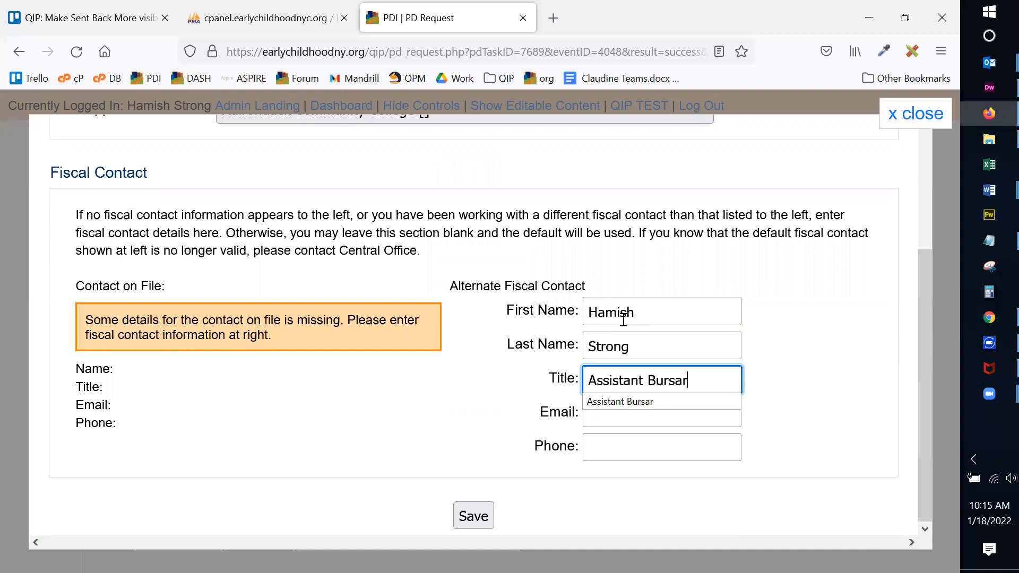
Add the contact's e-mail address and phone number, then save the fiscal contact.
{"action": "left_click", "coordinate": [604, 416]}
{"action": "type", "text": "hamish"}
{"action": "key", "text": "Down"}
{"action": "key", "text": "Return"}
{"action": "key", "text": "Tab"}
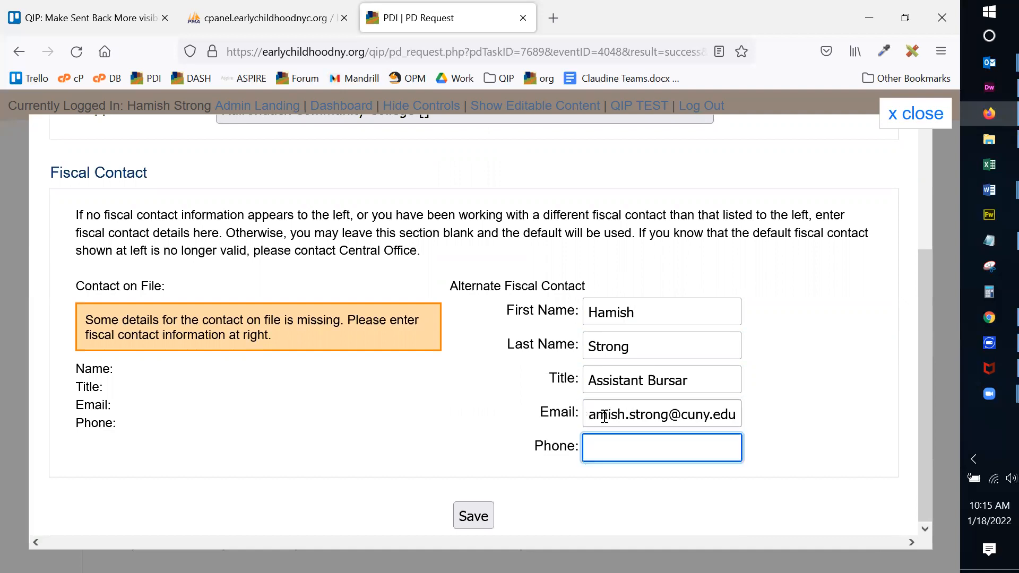
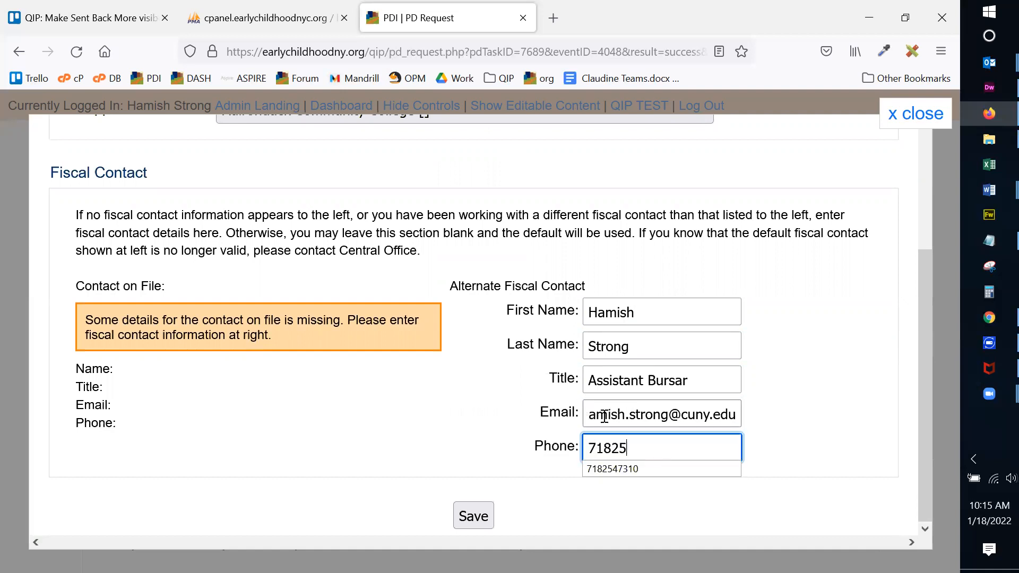
{"action": "left_click_drag", "start_coordinate": [596, 415], "coordinate": [571, 417]}
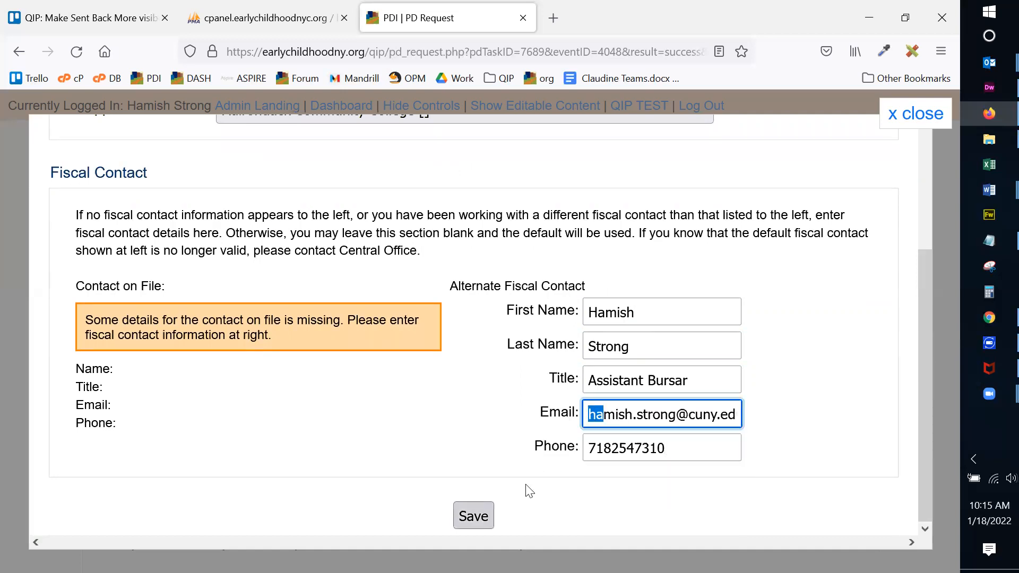
{"action": "key", "text": "Return"}
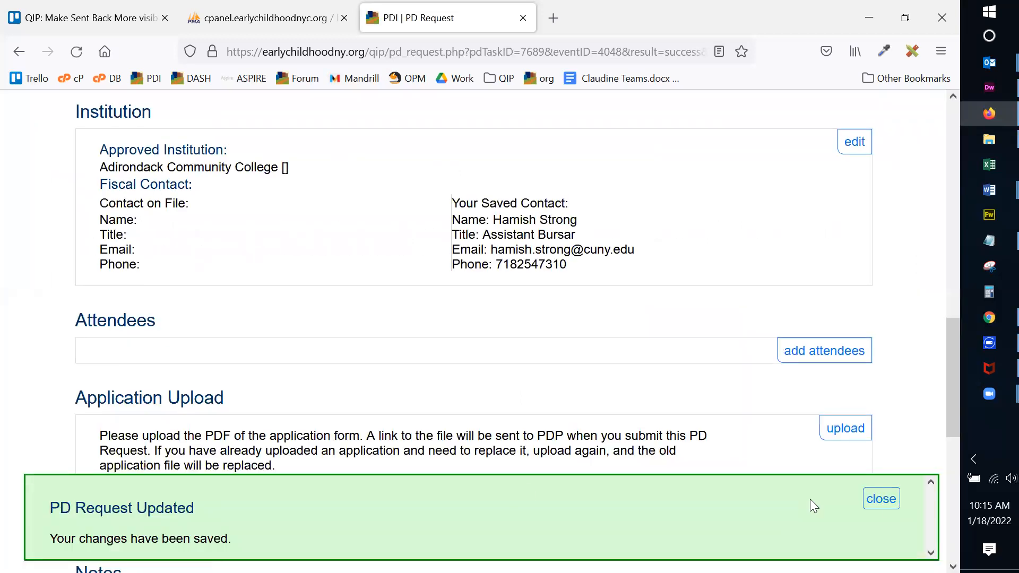
Close the PD Request Updated notice and review the saved Adirondack Community College contact details.
{"action": "left_click", "coordinate": [889, 502]}
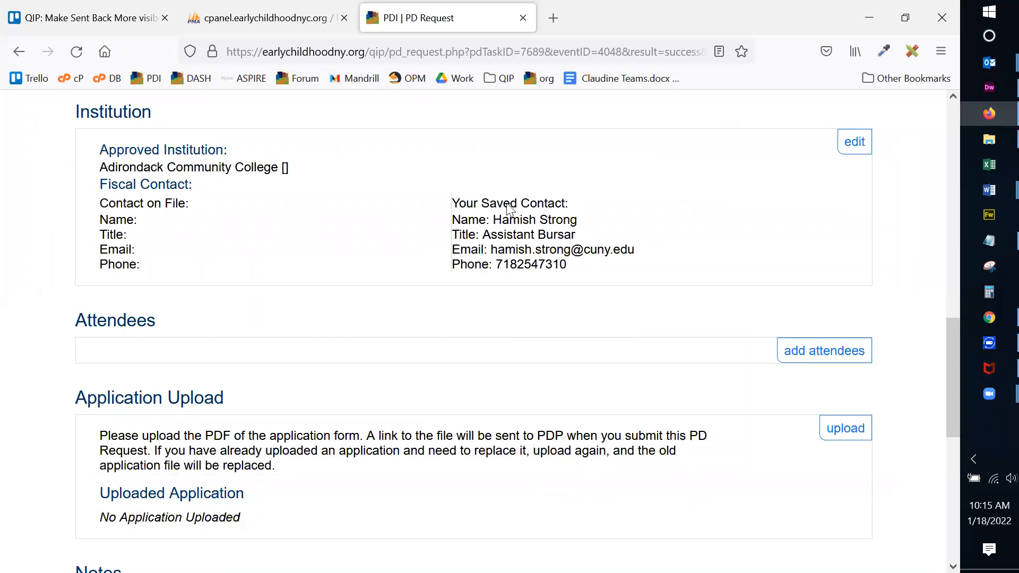
{"action": "left_click_drag", "start_coordinate": [488, 219], "coordinate": [592, 272]}
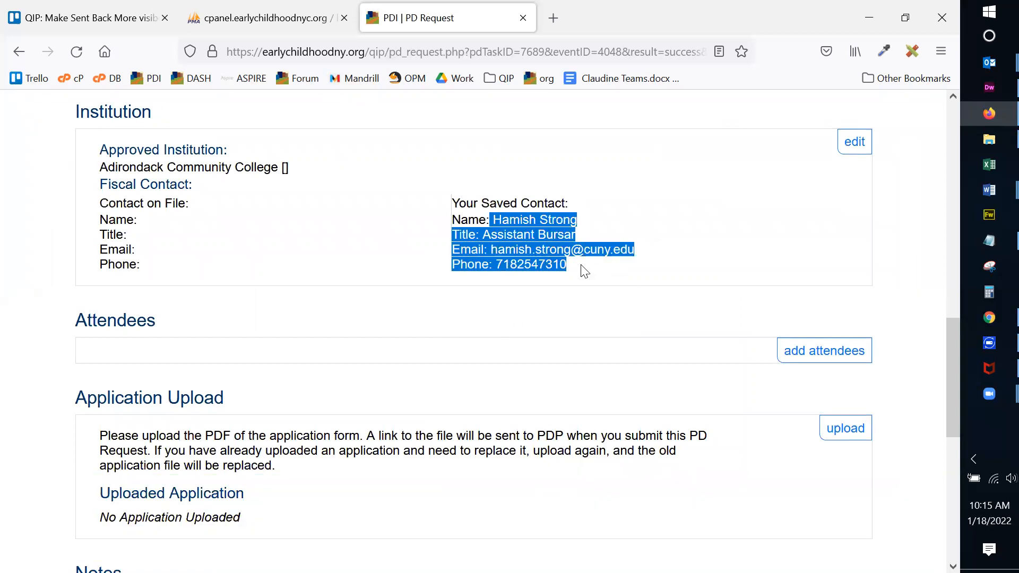
{"action": "left_click", "coordinate": [585, 271]}
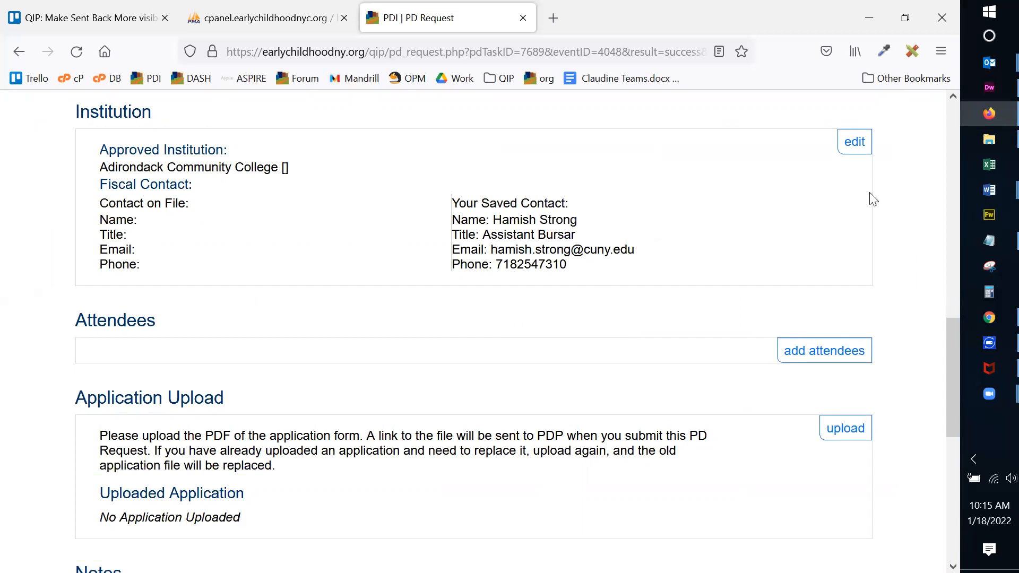
{"action": "scroll", "coordinate": [901, 223], "scroll_direction": "up", "scroll_amount": 4}
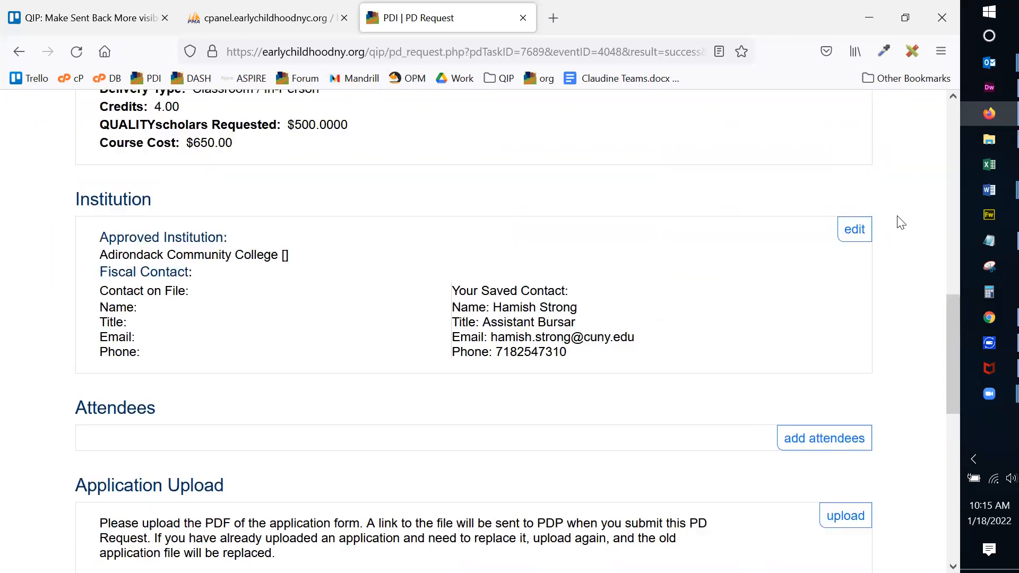
{"action": "scroll", "coordinate": [378, 247], "scroll_direction": "down", "scroll_amount": 3}
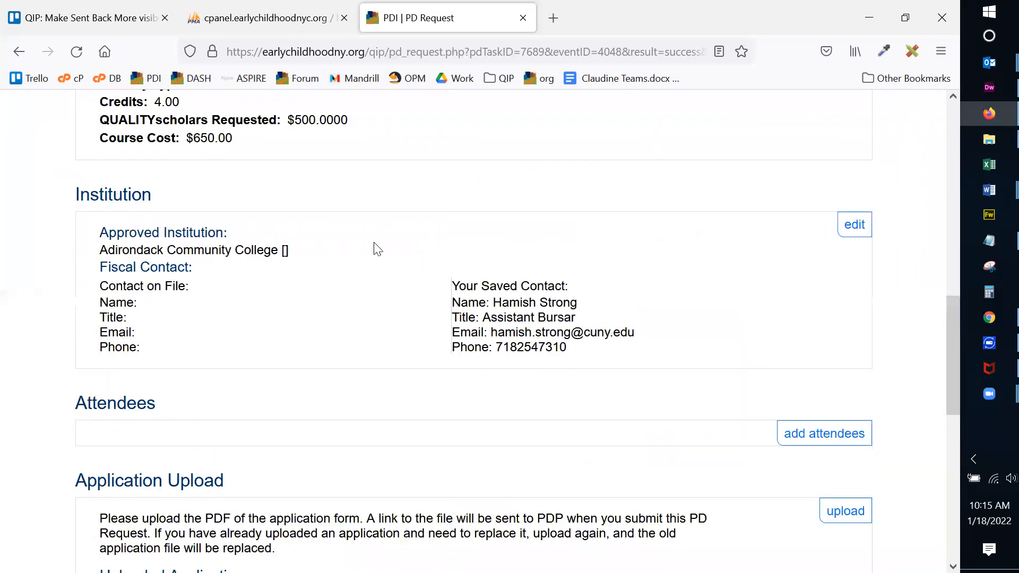
{"action": "scroll", "coordinate": [910, 261], "scroll_direction": "down", "scroll_amount": 1}
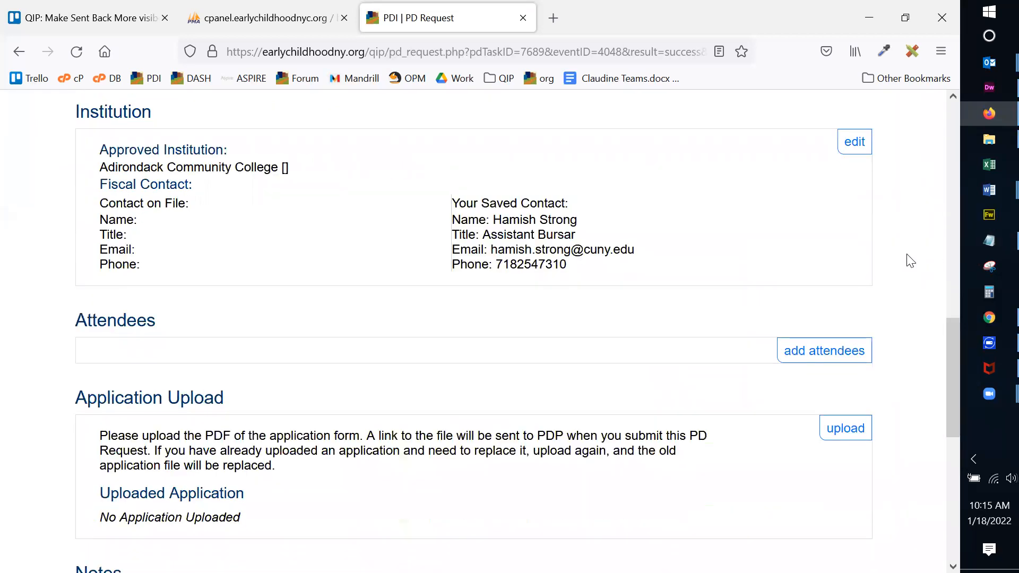
{"action": "scroll", "coordinate": [911, 261], "scroll_direction": "down", "scroll_amount": 1}
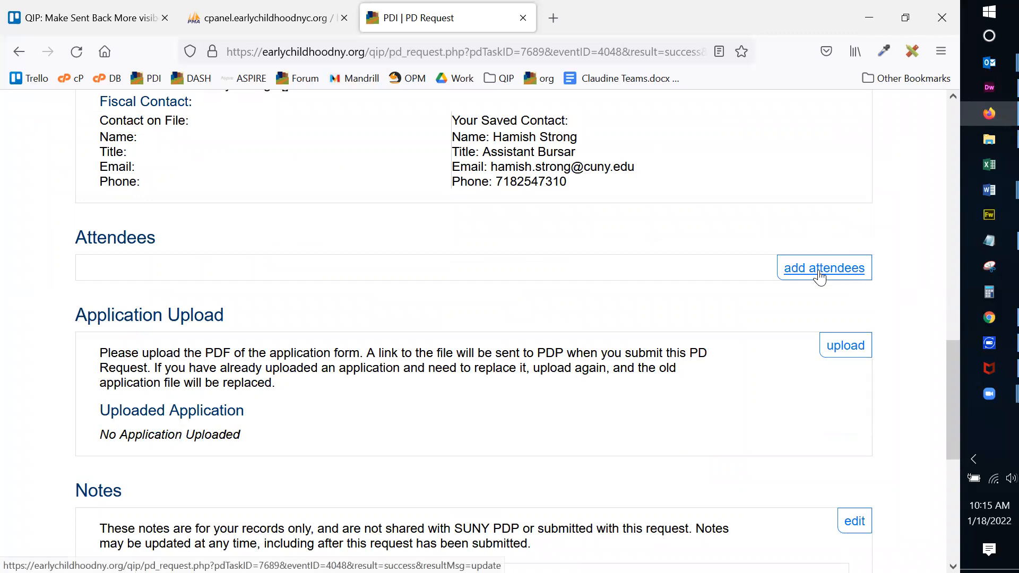
Add TestTeacher2 as an attendee, then remove it again.
{"action": "left_click", "coordinate": [820, 276]}
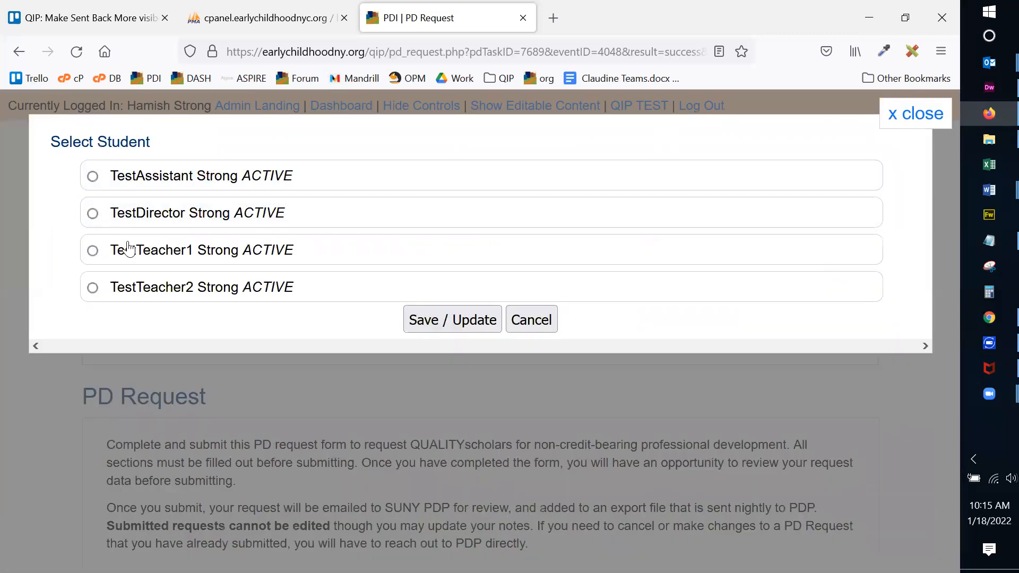
{"action": "left_click", "coordinate": [161, 295]}
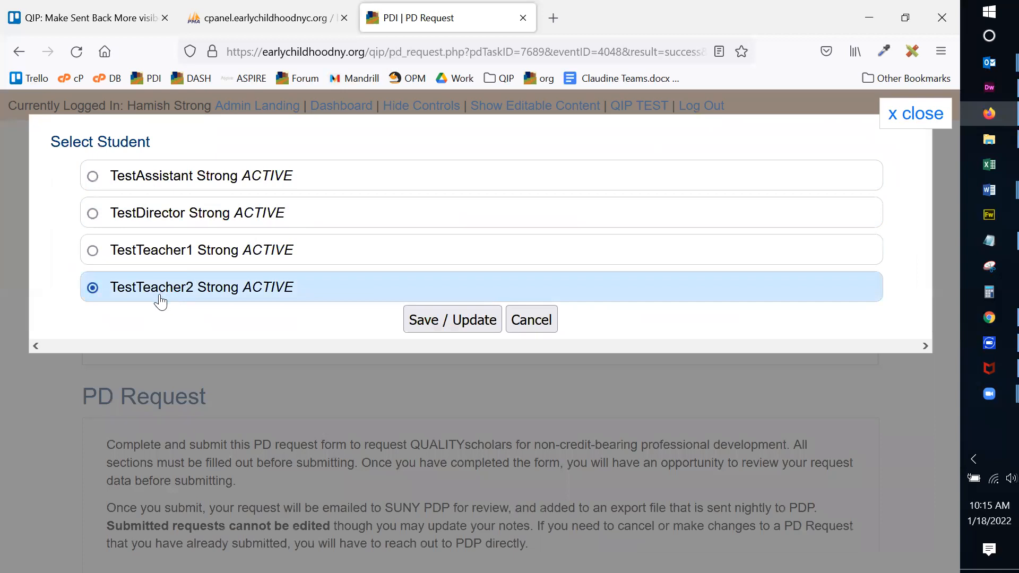
{"action": "left_click", "coordinate": [458, 317]}
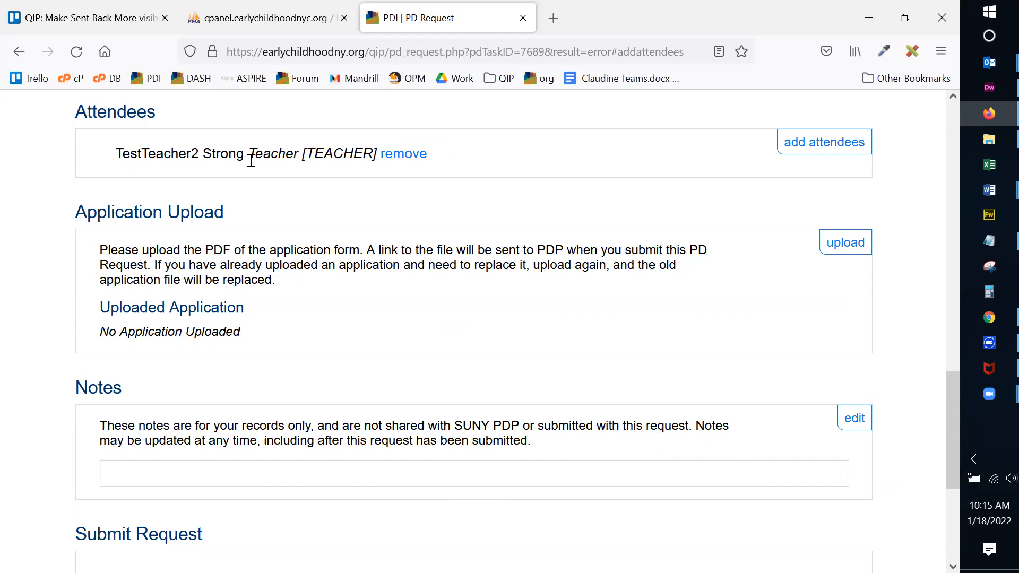
{"action": "left_click", "coordinate": [796, 154]}
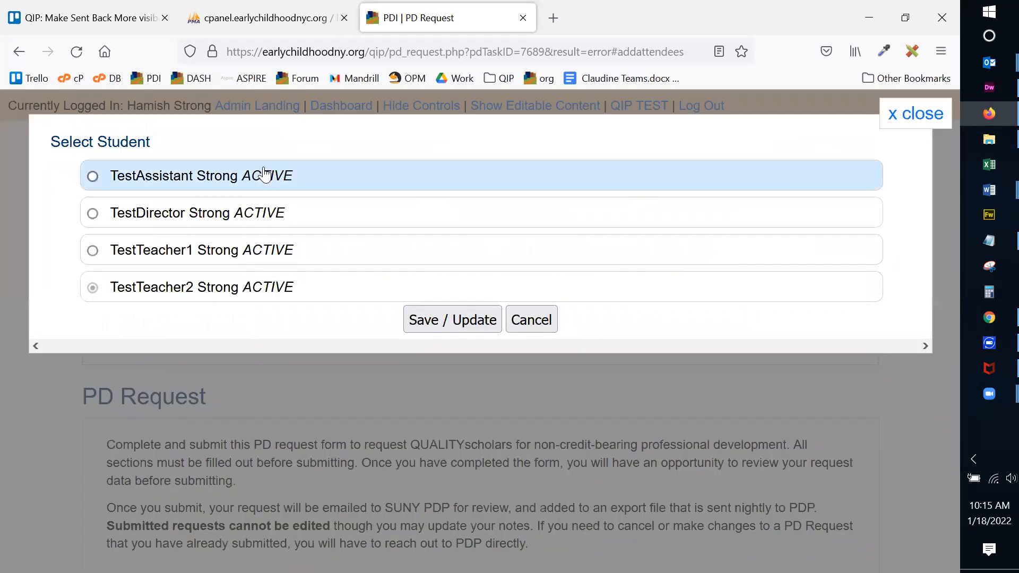
{"action": "left_click", "coordinate": [533, 319]}
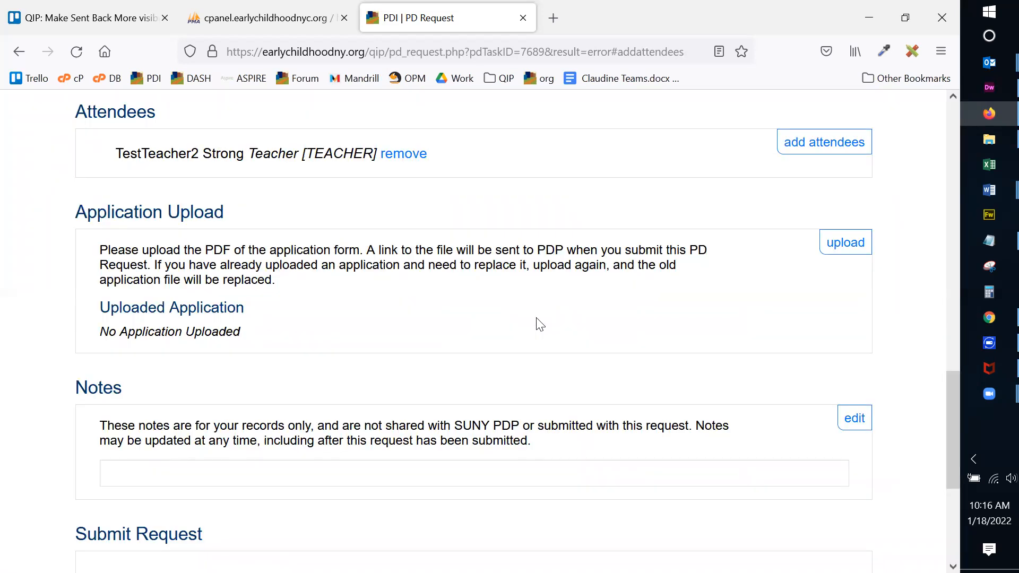
{"action": "left_click", "coordinate": [403, 155]}
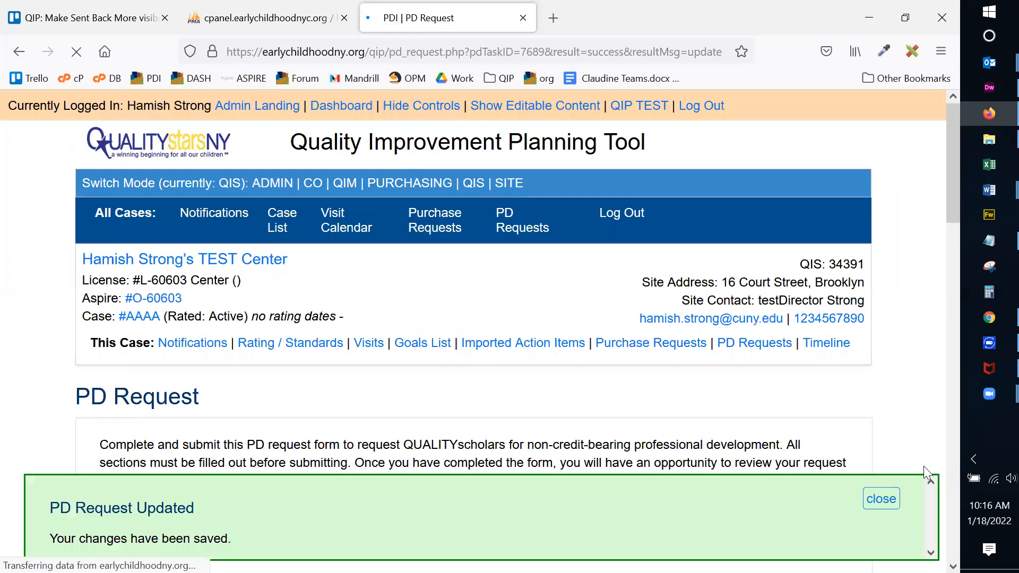
{"action": "left_click", "coordinate": [881, 498]}
Add TestTeacher1, the Lead Teacher, as the request's attendee.
{"action": "scroll", "coordinate": [847, 385], "scroll_direction": "down", "scroll_amount": 15}
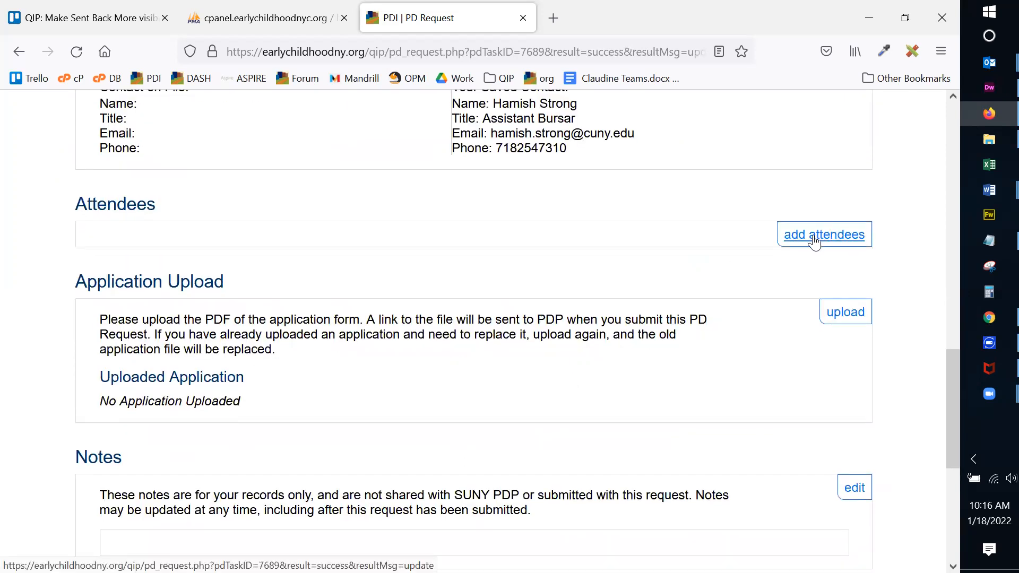
{"action": "left_click", "coordinate": [815, 237]}
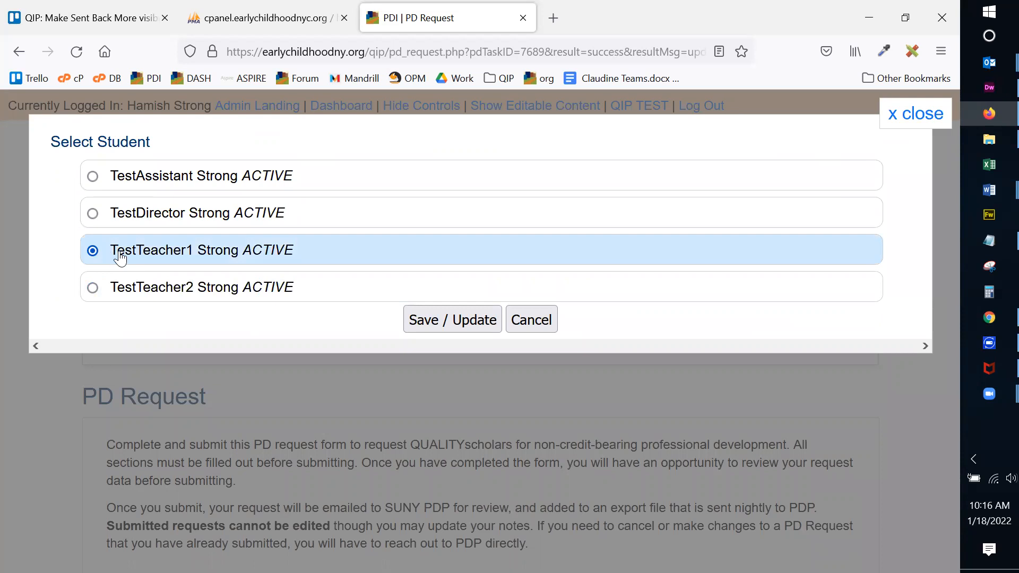
{"action": "left_click", "coordinate": [463, 318]}
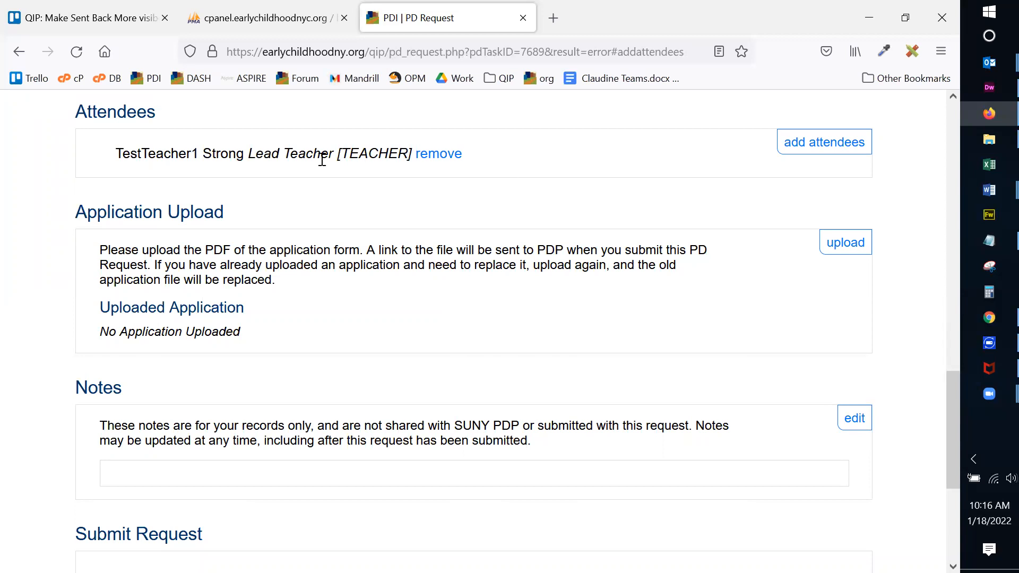
{"action": "scroll", "coordinate": [860, 178], "scroll_direction": "down", "scroll_amount": 2}
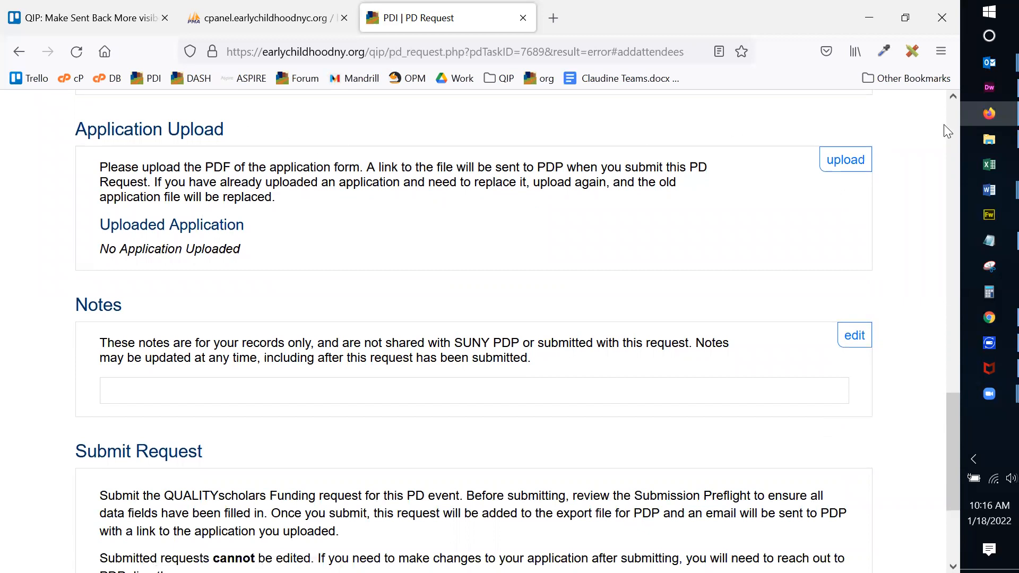
Upload Childrens-Book-Emoji-Pictionary-Baby-Shower-Game-Printable22.pdf as the request's application form.
{"action": "left_click", "coordinate": [842, 163]}
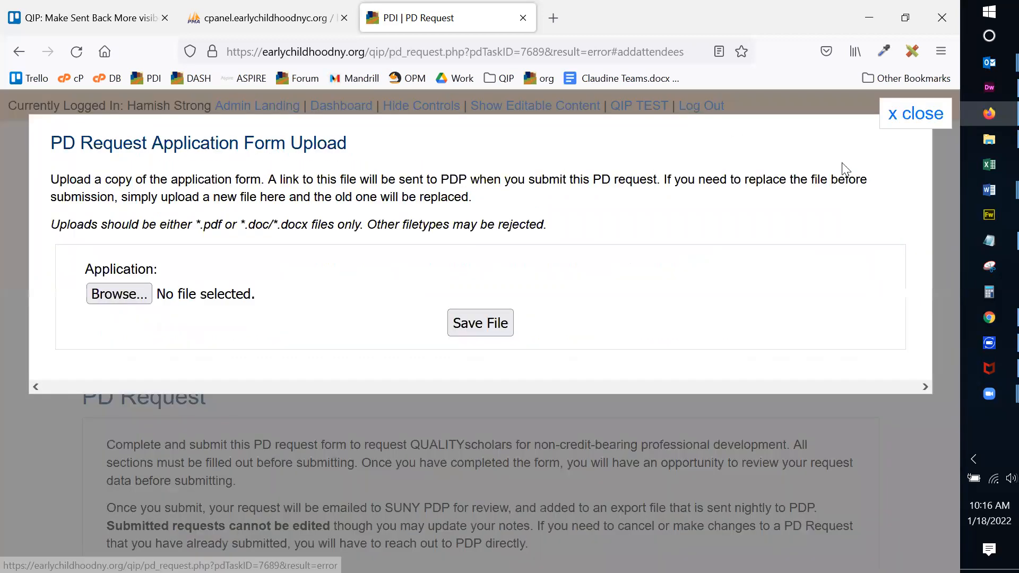
{"action": "left_click", "coordinate": [119, 295]}
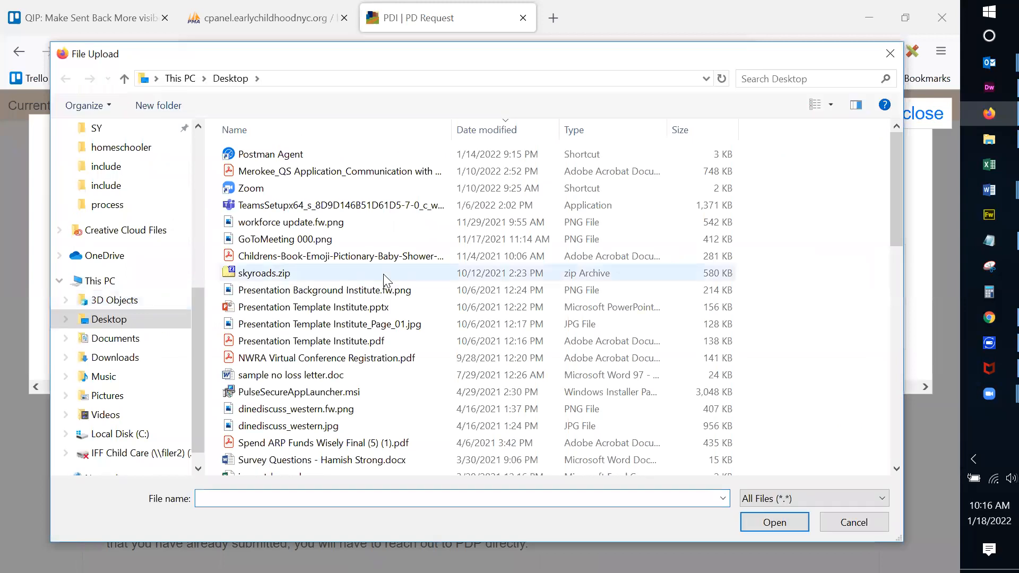
{"action": "double_click", "coordinate": [341, 257]}
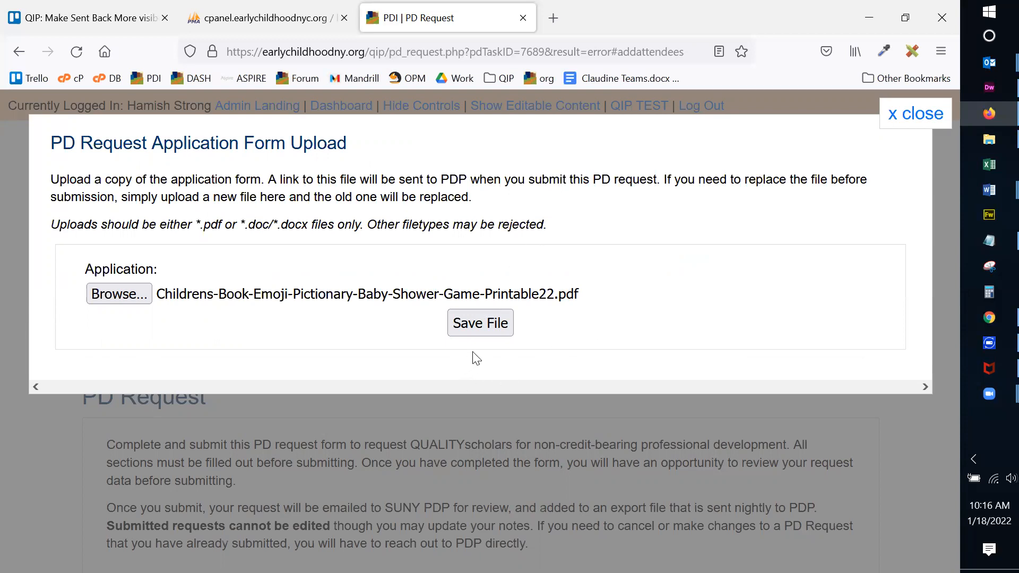
{"action": "left_click", "coordinate": [478, 325]}
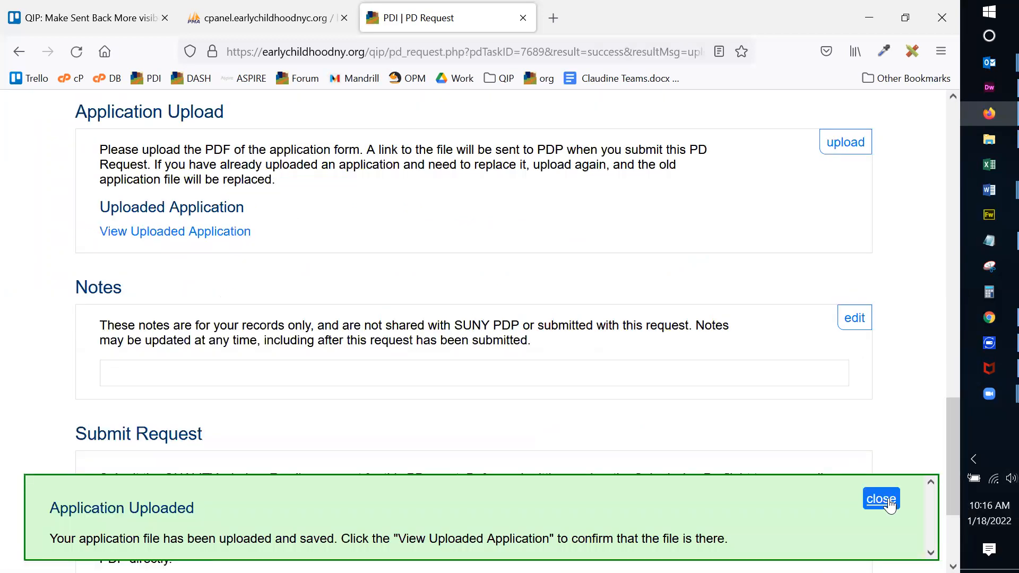
Open the uploaded application PDF to confirm it, then close it.
{"action": "left_click", "coordinate": [882, 500]}
{"action": "left_click", "coordinate": [227, 233]}
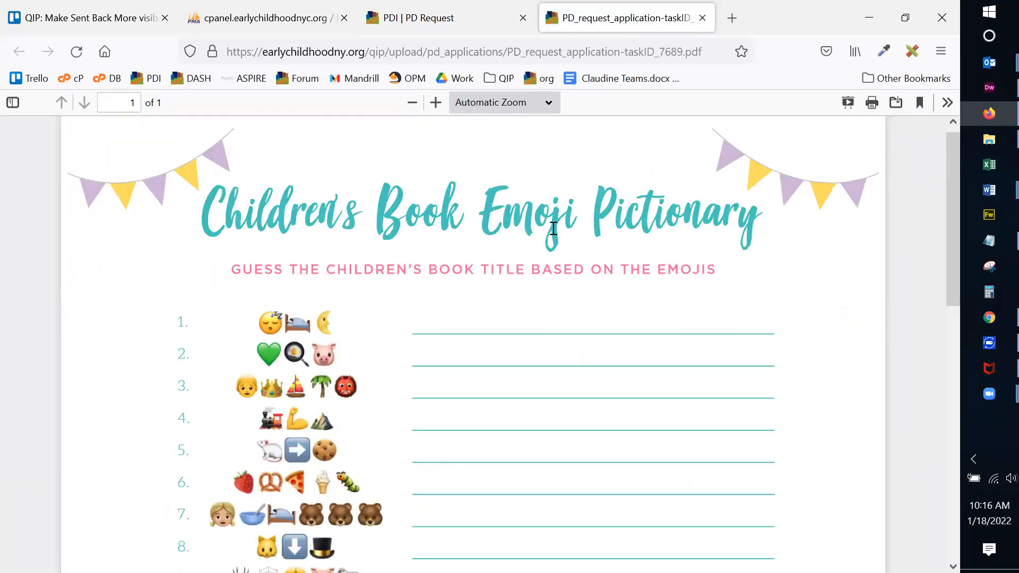
{"action": "left_click", "coordinate": [702, 18]}
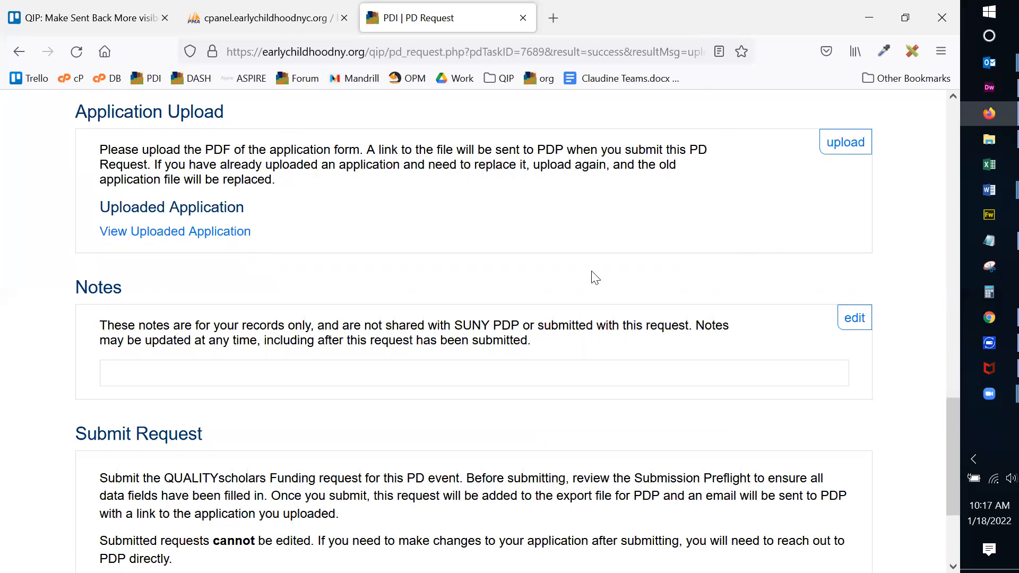
Add the note "Remember to check in on this" to the request.
{"action": "scroll", "coordinate": [824, 249], "scroll_direction": "down", "scroll_amount": 3}
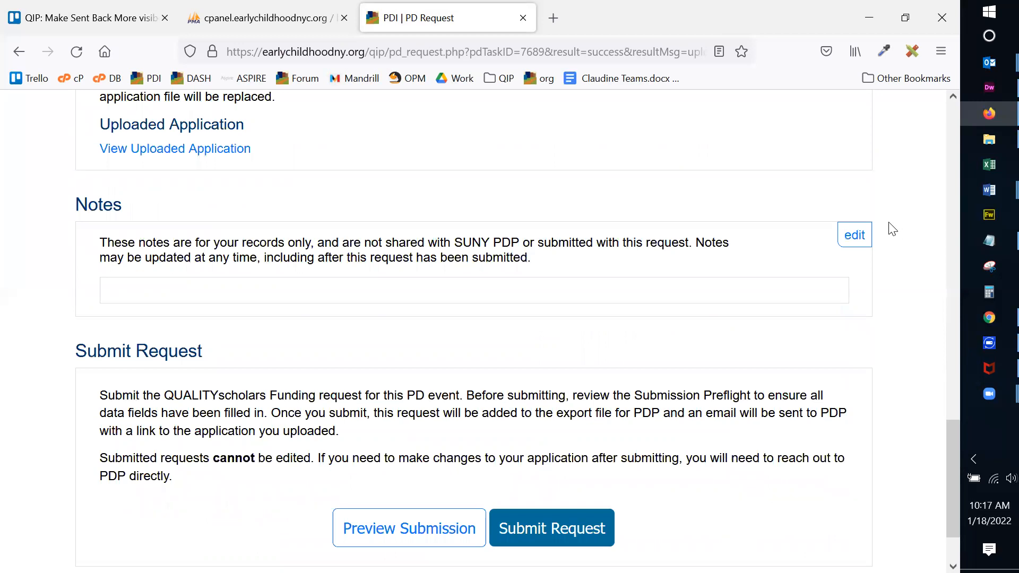
{"action": "left_click", "coordinate": [856, 236]}
{"action": "left_click", "coordinate": [289, 239]}
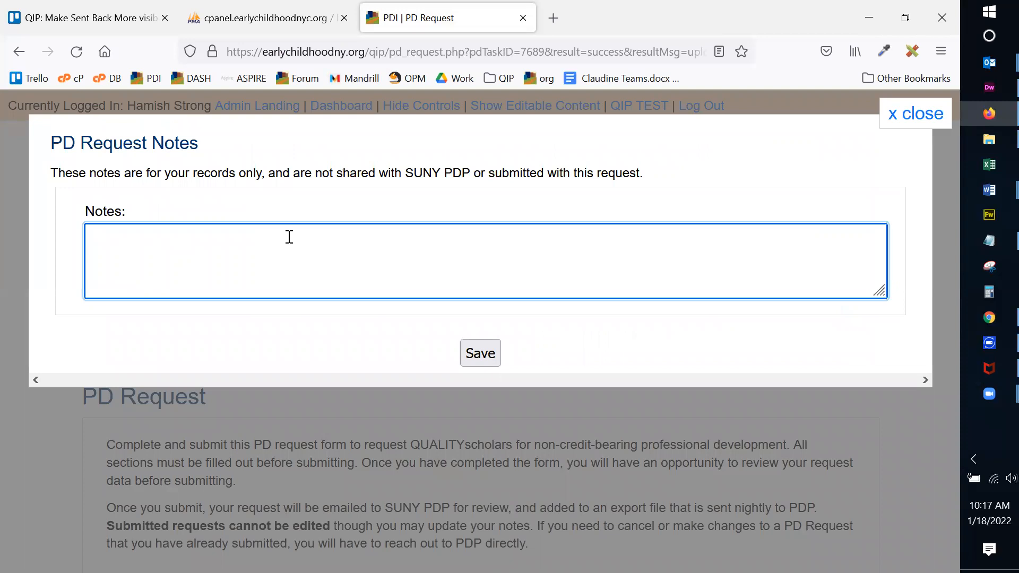
{"action": "type", "text": "REmm"}
{"action": "key", "text": "BackSpace"}
{"action": "type", "text": "emember to check in on this"}
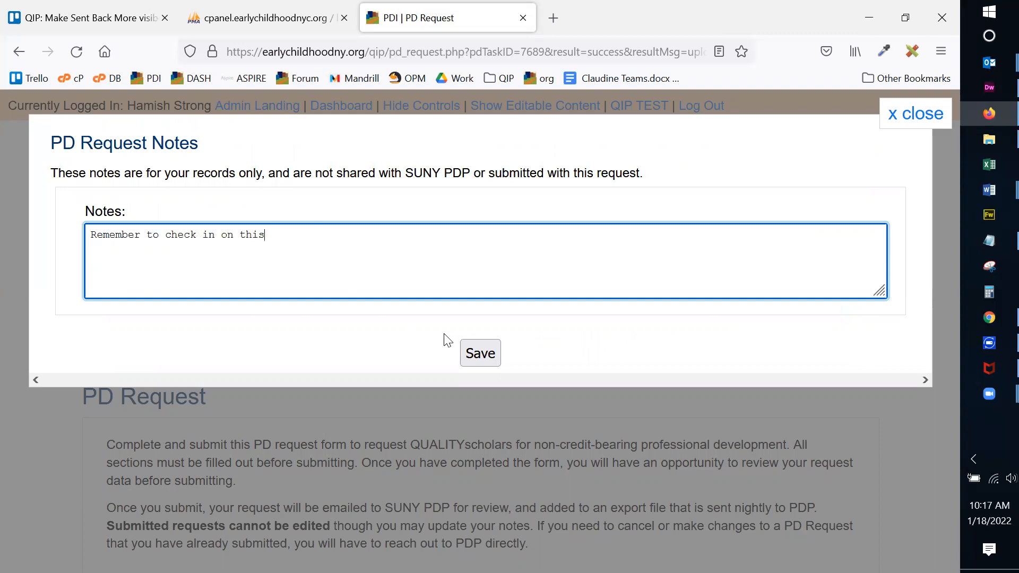
{"action": "left_click", "coordinate": [477, 355]}
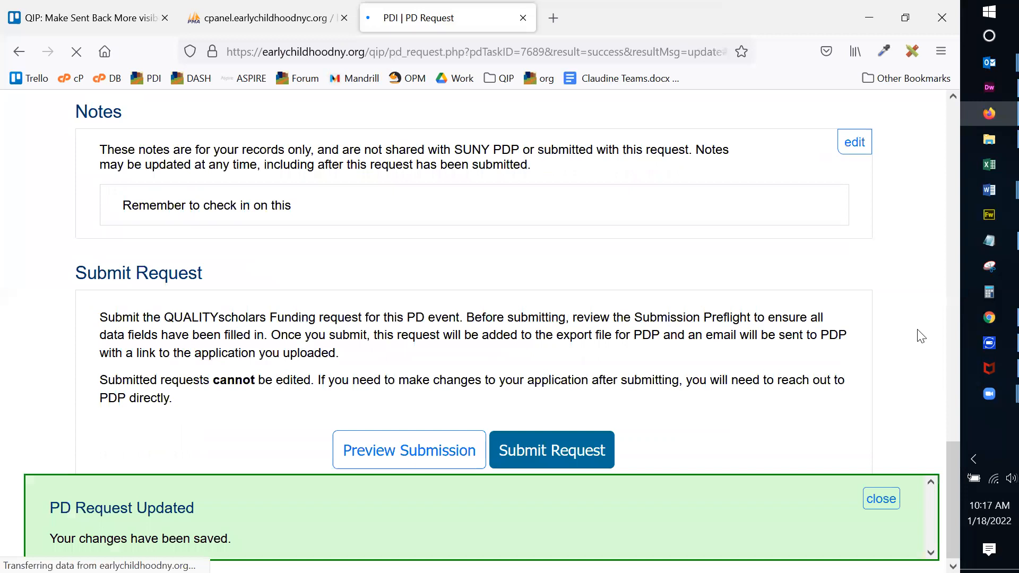
{"action": "left_click", "coordinate": [882, 500]}
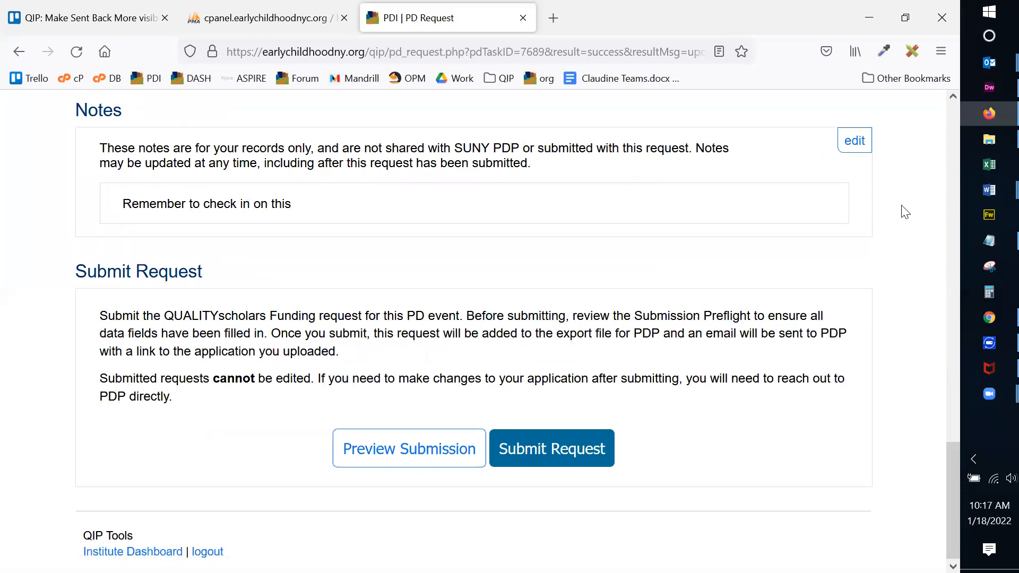
Scroll to the Submit Request section and highlight the 'Submitted requests cannot be edited' warning.
{"action": "scroll", "coordinate": [831, 244], "scroll_direction": "up", "scroll_amount": 8}
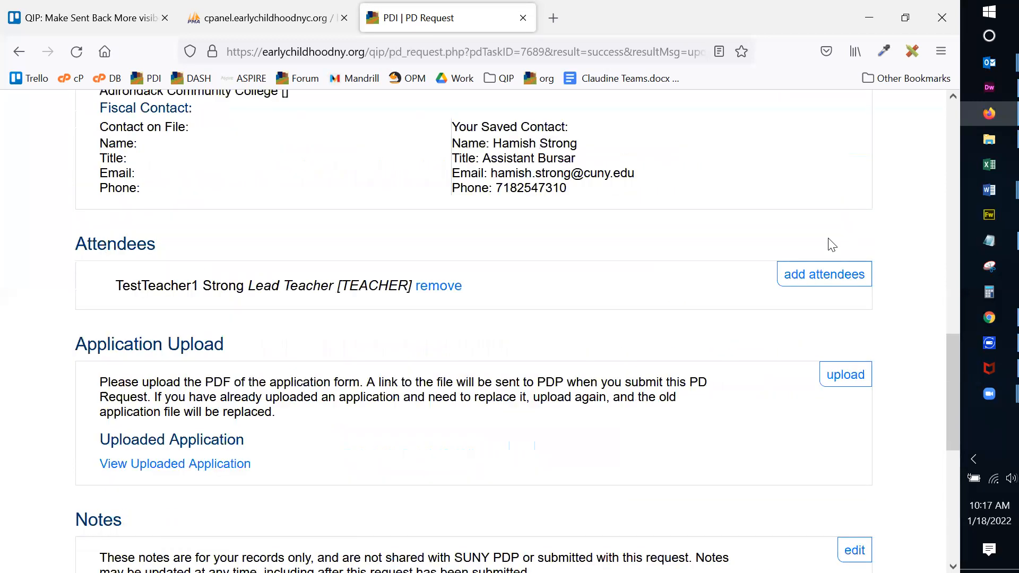
{"action": "scroll", "coordinate": [831, 244], "scroll_direction": "up", "scroll_amount": 10}
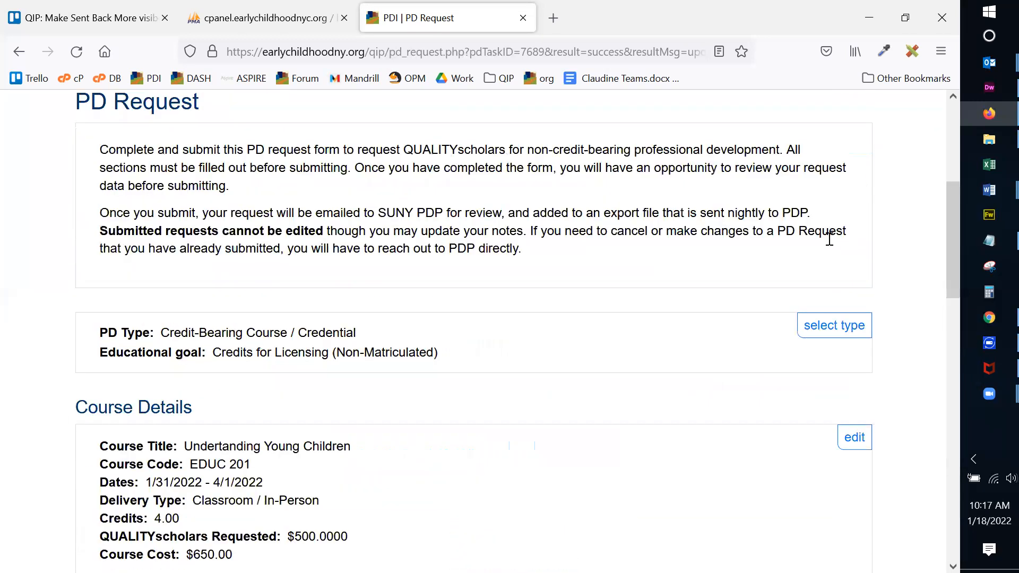
{"action": "scroll", "coordinate": [355, 251], "scroll_direction": "down", "scroll_amount": 5}
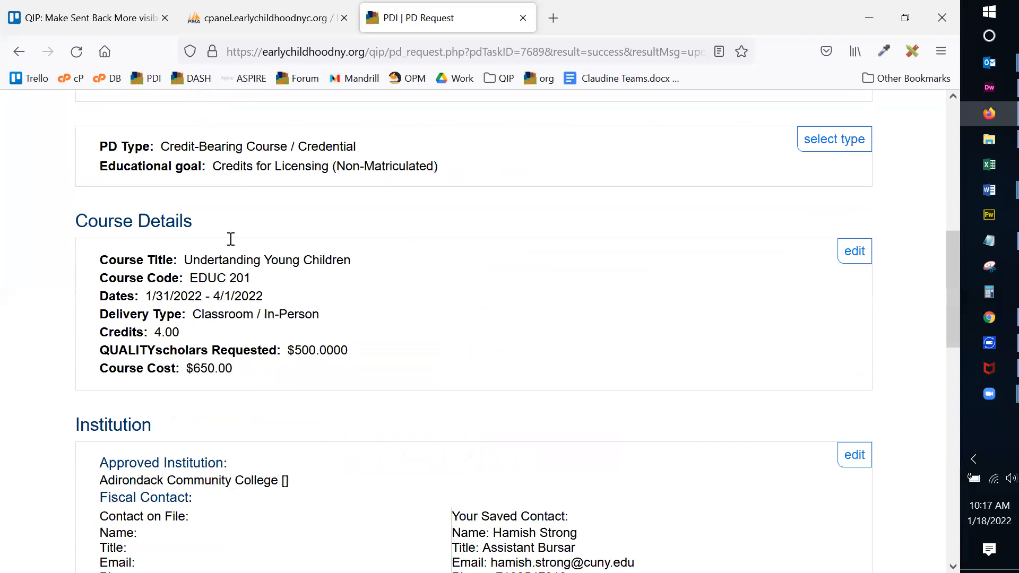
{"action": "scroll", "coordinate": [519, 210], "scroll_direction": "down", "scroll_amount": 4}
{"action": "left_click_drag", "start_coordinate": [101, 177], "coordinate": [345, 189]}
{"action": "left_click", "coordinate": [535, 179]}
{"action": "scroll", "coordinate": [536, 180], "scroll_direction": "down", "scroll_amount": 4}
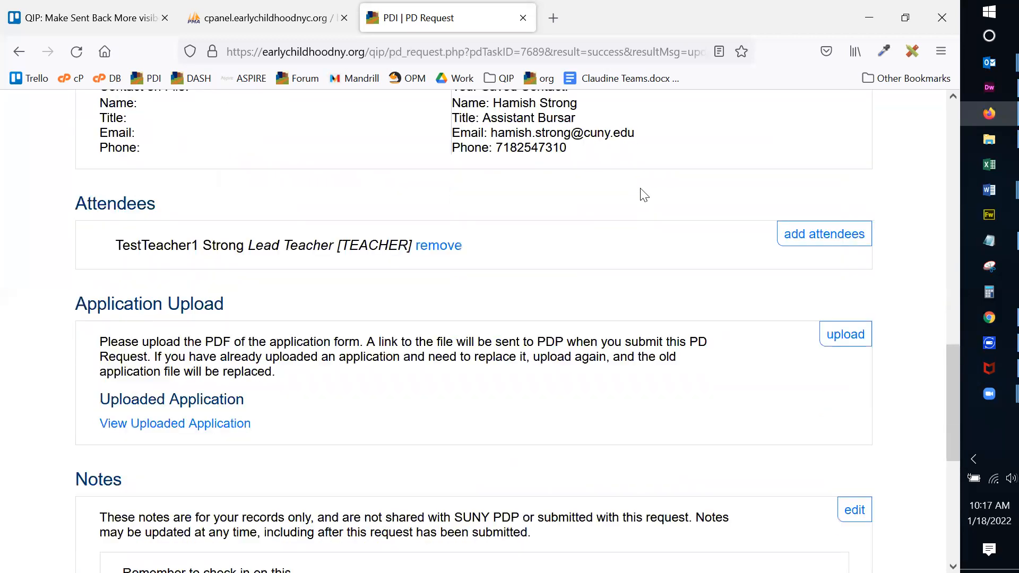
{"action": "scroll", "coordinate": [793, 123], "scroll_direction": "down", "scroll_amount": 3}
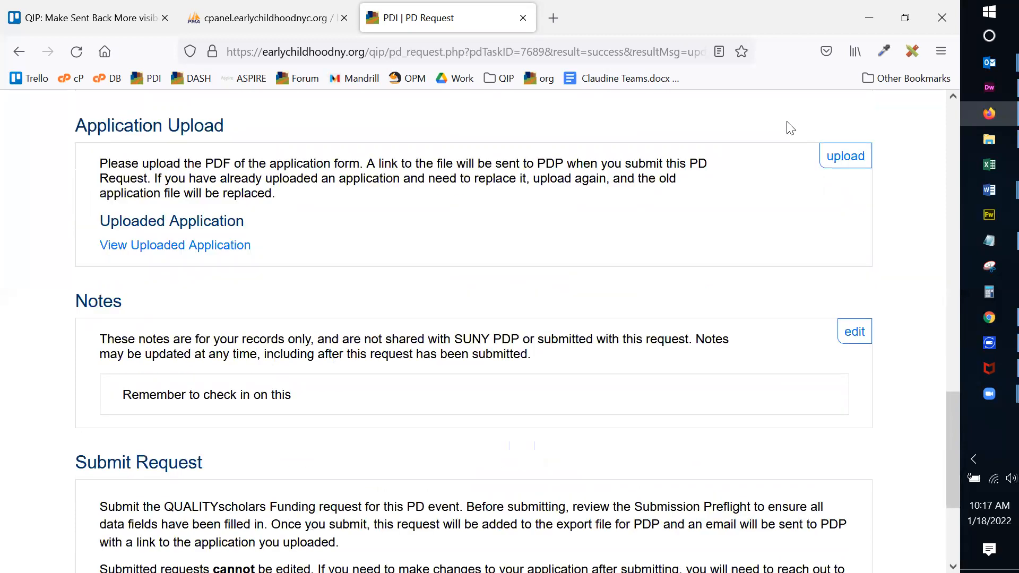
{"action": "scroll", "coordinate": [642, 194], "scroll_direction": "up", "scroll_amount": 2}
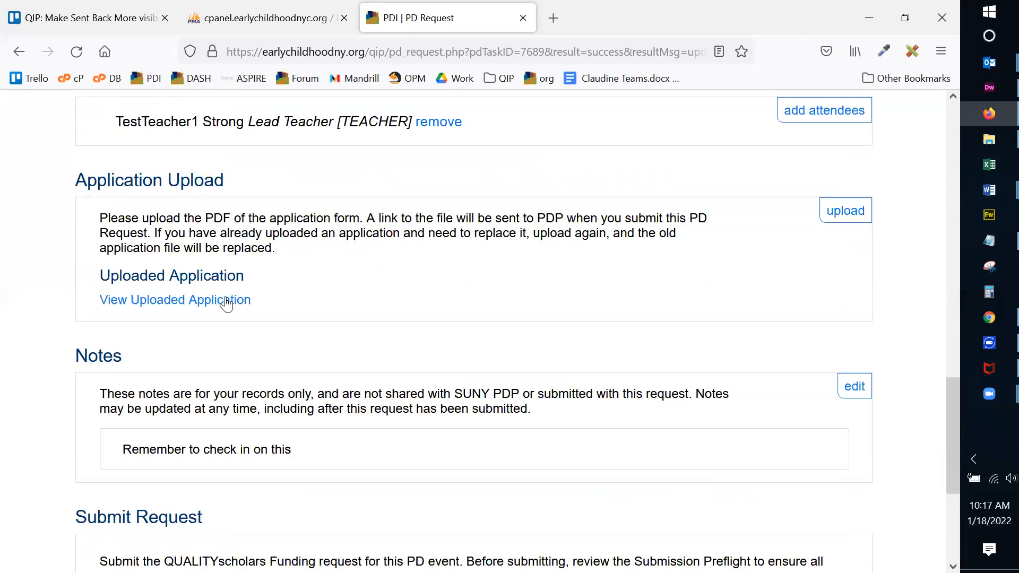
{"action": "scroll", "coordinate": [432, 275], "scroll_direction": "down", "scroll_amount": 3}
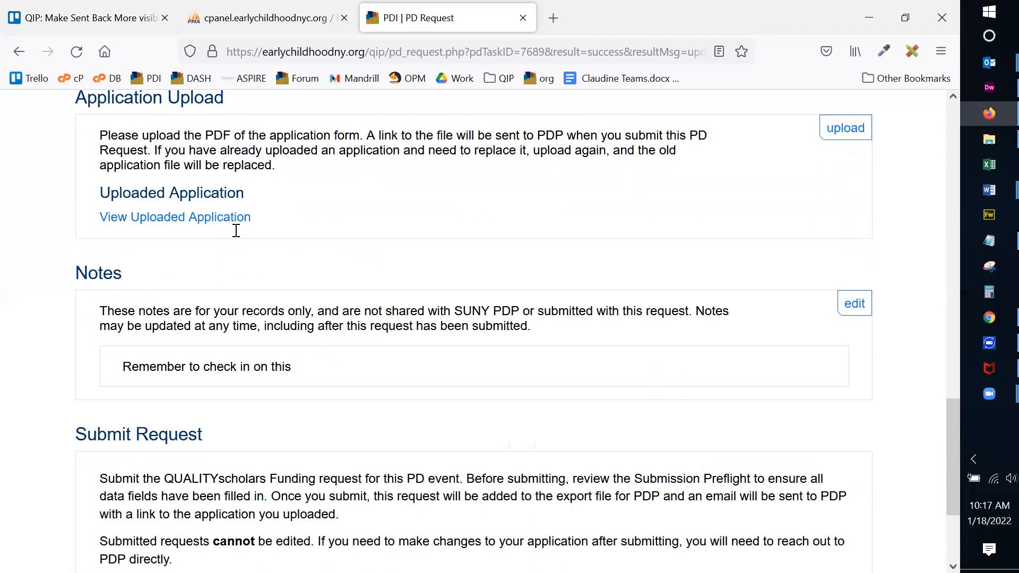
{"action": "scroll", "coordinate": [412, 265], "scroll_direction": "down", "scroll_amount": 2}
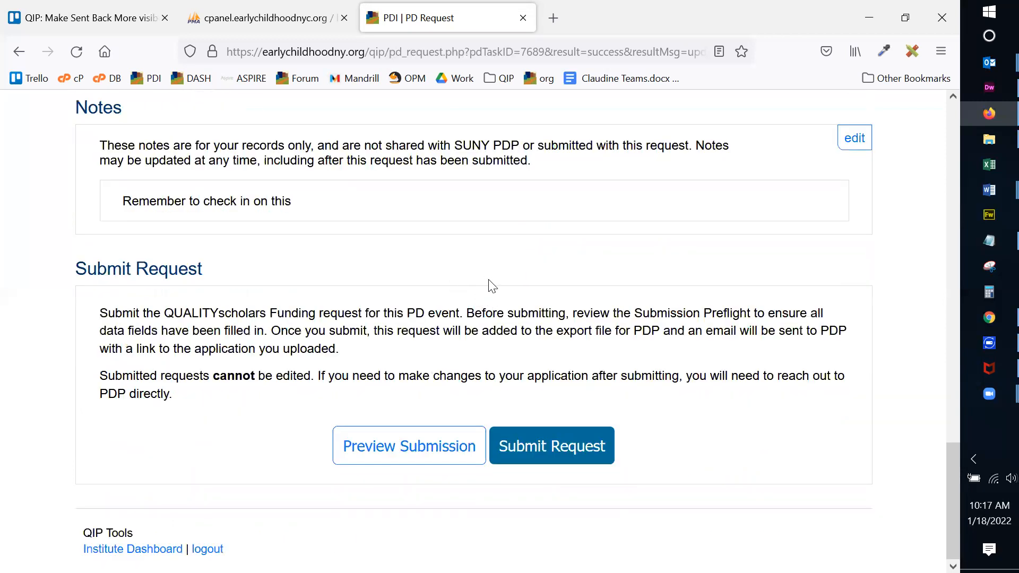
{"action": "left_click_drag", "start_coordinate": [101, 377], "coordinate": [313, 377]}
Open the submission preview, check the QIS confirmation e-mail and view the uploaded application PDF.
{"action": "left_click", "coordinate": [308, 380]}
{"action": "left_click", "coordinate": [402, 452]}
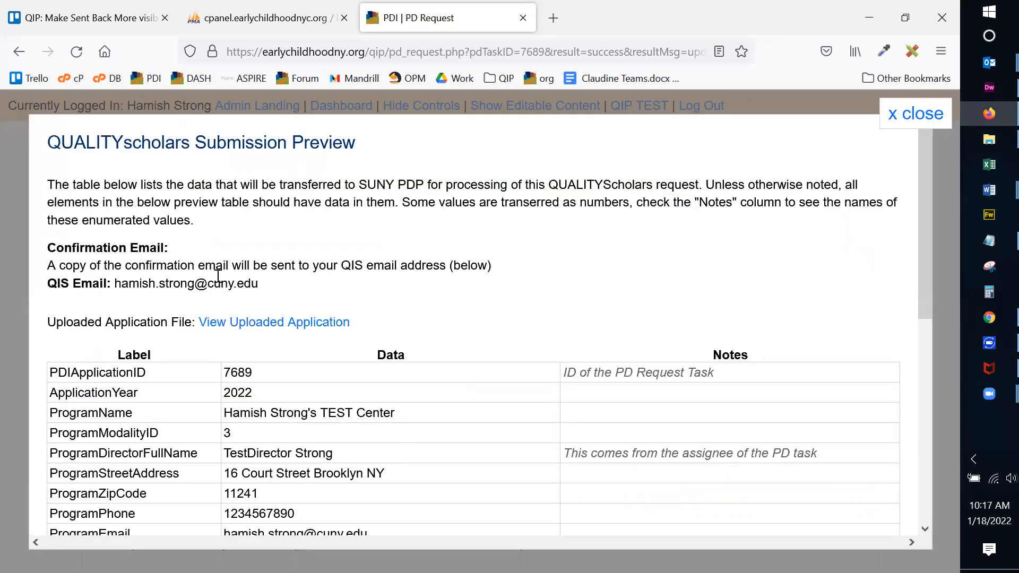
{"action": "left_click_drag", "start_coordinate": [115, 283], "coordinate": [267, 297]}
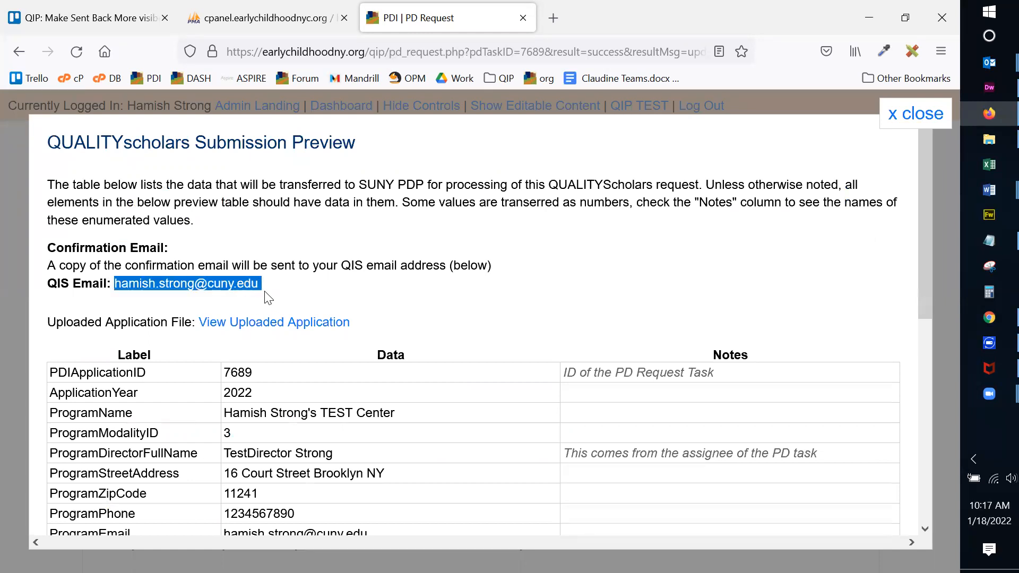
{"action": "left_click", "coordinate": [117, 286]}
{"action": "left_click_drag", "start_coordinate": [117, 285], "coordinate": [262, 300]}
{"action": "left_click", "coordinate": [264, 290]}
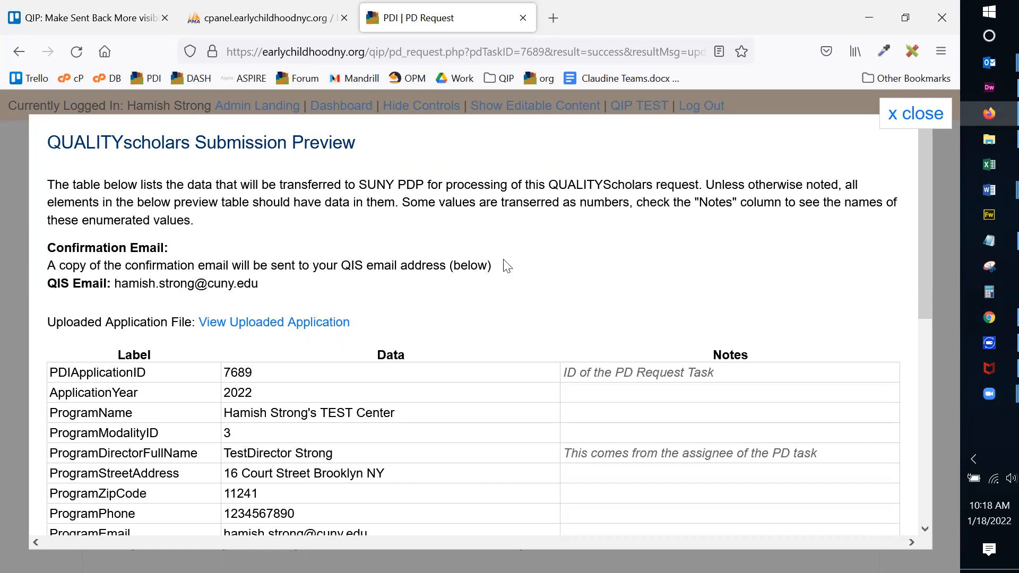
{"action": "left_click", "coordinate": [280, 324]}
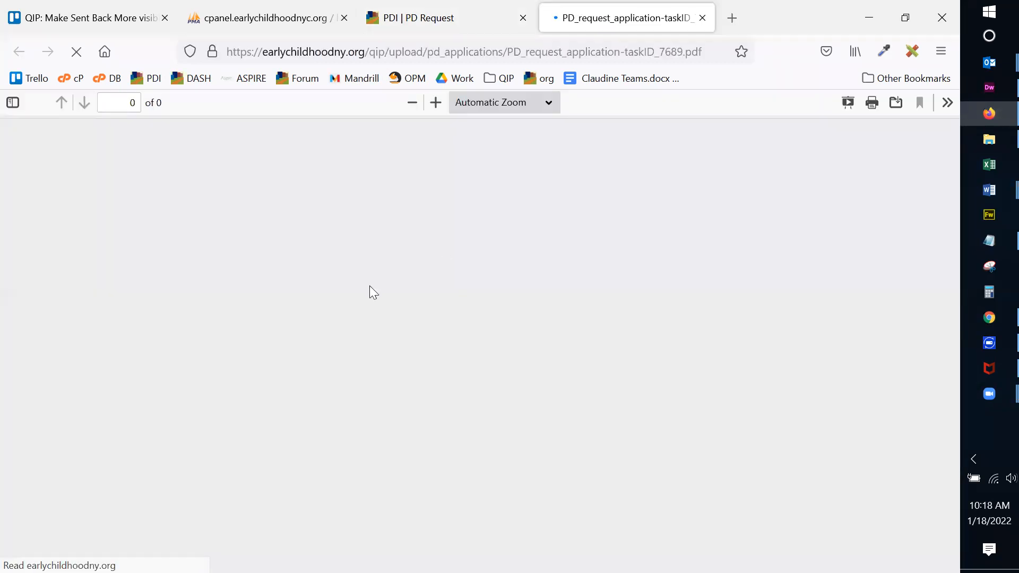
{"action": "left_click", "coordinate": [703, 21]}
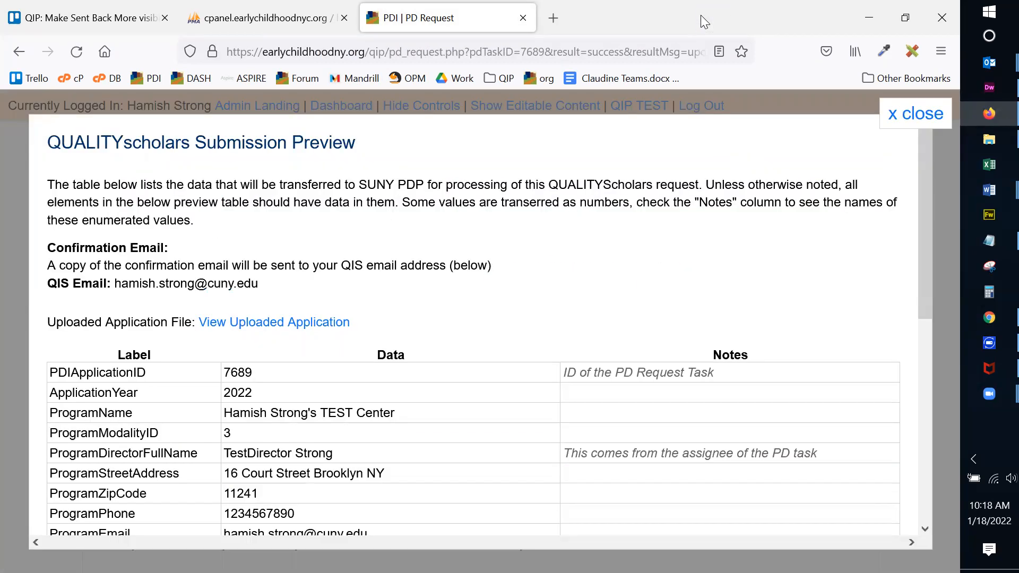
Scroll through the preview table, highlighting its rows down to AttendeeFullName.
{"action": "scroll", "coordinate": [764, 223], "scroll_direction": "down", "scroll_amount": 3}
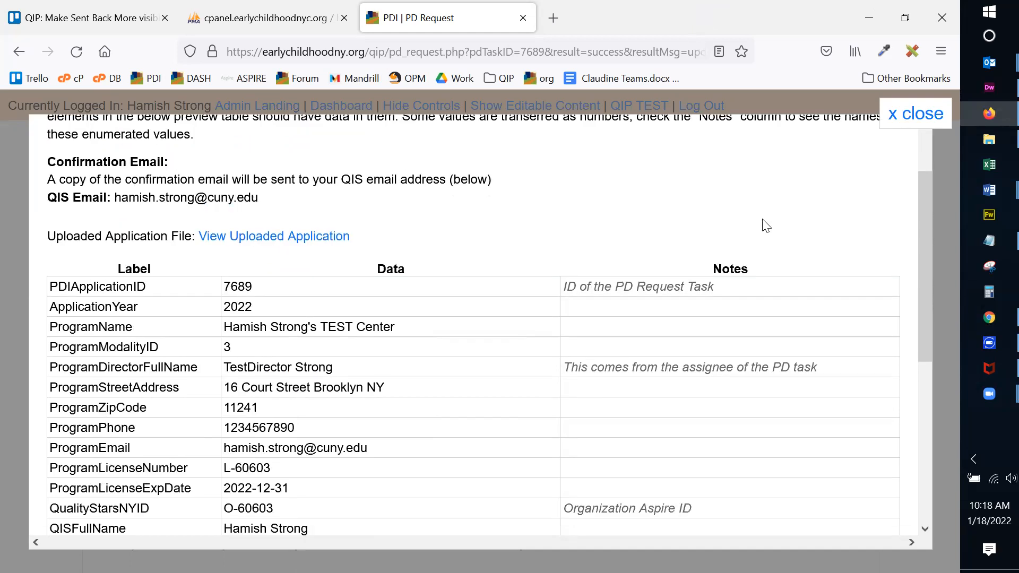
{"action": "scroll", "coordinate": [762, 221], "scroll_direction": "down", "scroll_amount": 3}
{"action": "scroll", "coordinate": [759, 218], "scroll_direction": "up", "scroll_amount": 5}
{"action": "left_click_drag", "start_coordinate": [49, 292], "coordinate": [367, 352]}
{"action": "scroll", "coordinate": [366, 352], "scroll_direction": "down", "scroll_amount": 5}
{"action": "left_click_drag", "start_coordinate": [376, 412], "coordinate": [391, 497]}
{"action": "left_click", "coordinate": [396, 499]}
{"action": "scroll", "coordinate": [467, 467], "scroll_direction": "up", "scroll_amount": 5}
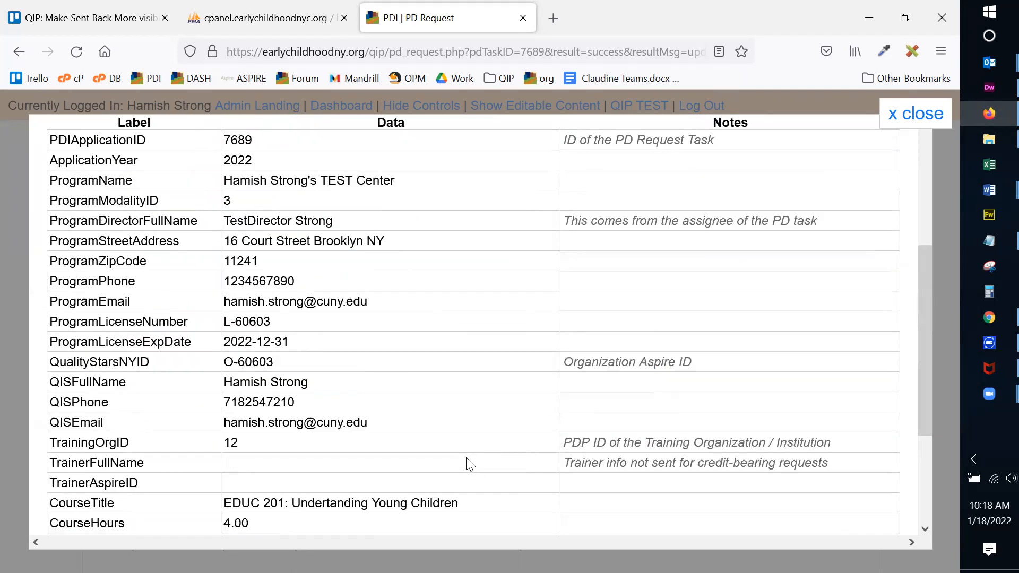
{"action": "scroll", "coordinate": [470, 464], "scroll_direction": "up", "scroll_amount": 3}
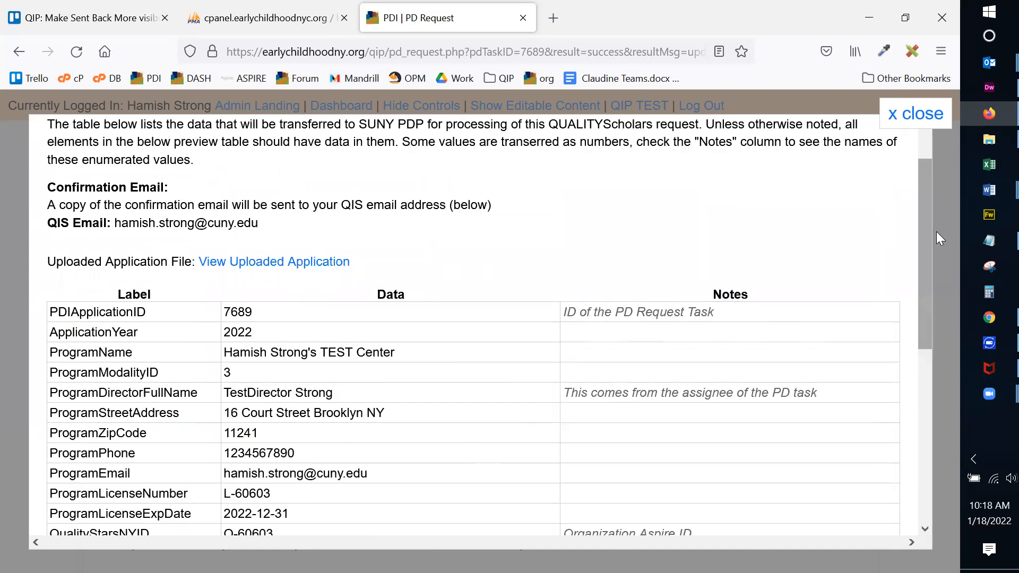
Review the trainer info note, course EDUC 201 and CourseTypeID 1 (College Credit).
{"action": "left_click_drag", "start_coordinate": [926, 229], "coordinate": [909, 323]}
{"action": "scroll", "coordinate": [909, 324], "scroll_direction": "down", "scroll_amount": 5}
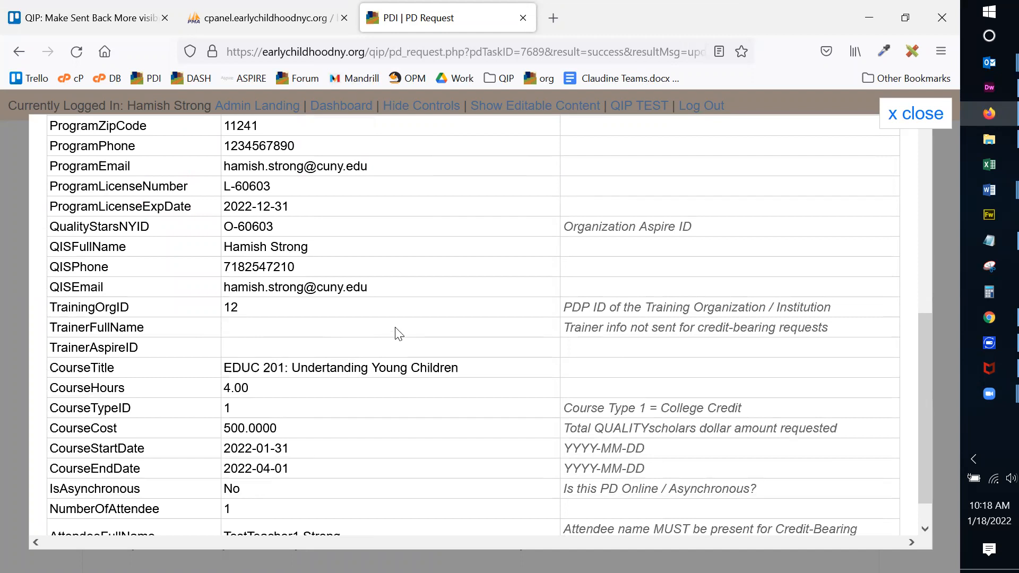
{"action": "left_click_drag", "start_coordinate": [565, 329], "coordinate": [839, 334]}
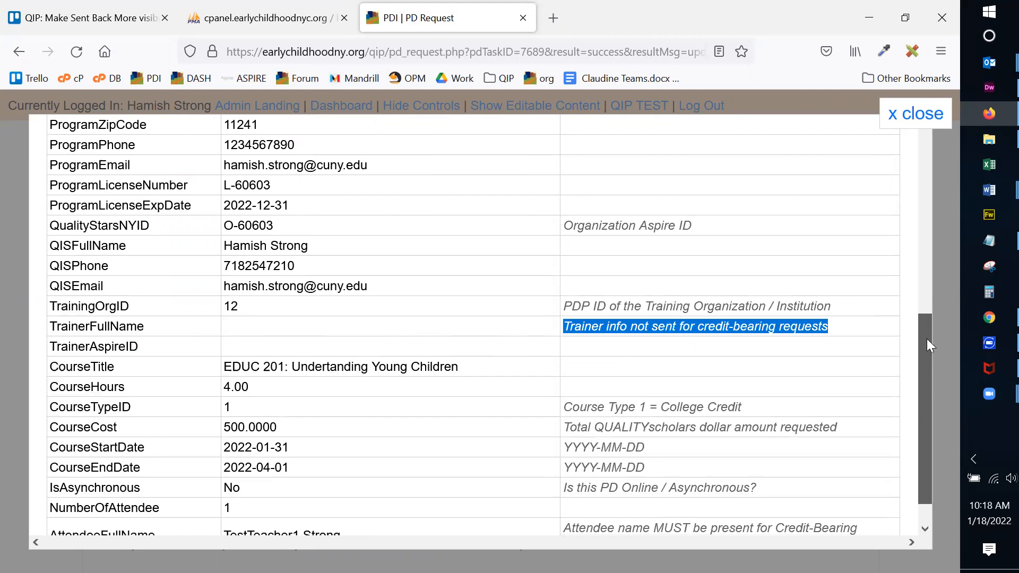
{"action": "scroll", "coordinate": [927, 339], "scroll_direction": "down", "scroll_amount": 2}
{"action": "left_click_drag", "start_coordinate": [227, 332], "coordinate": [462, 337]}
{"action": "left_click", "coordinate": [297, 330]}
{"action": "left_click", "coordinate": [462, 337]}
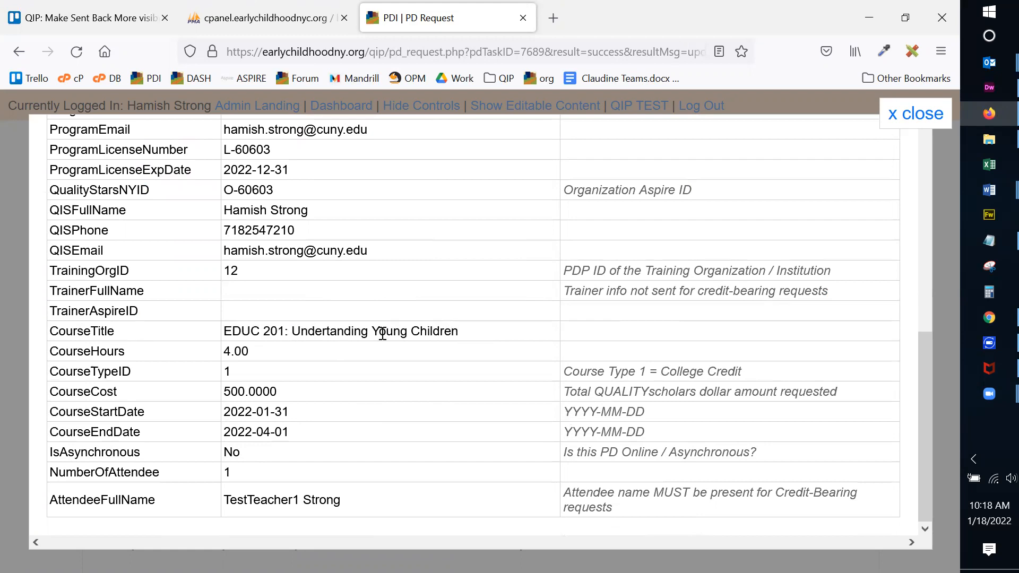
{"action": "left_click_drag", "start_coordinate": [225, 374], "coordinate": [247, 378]}
{"action": "left_click_drag", "start_coordinate": [660, 373], "coordinate": [760, 375]}
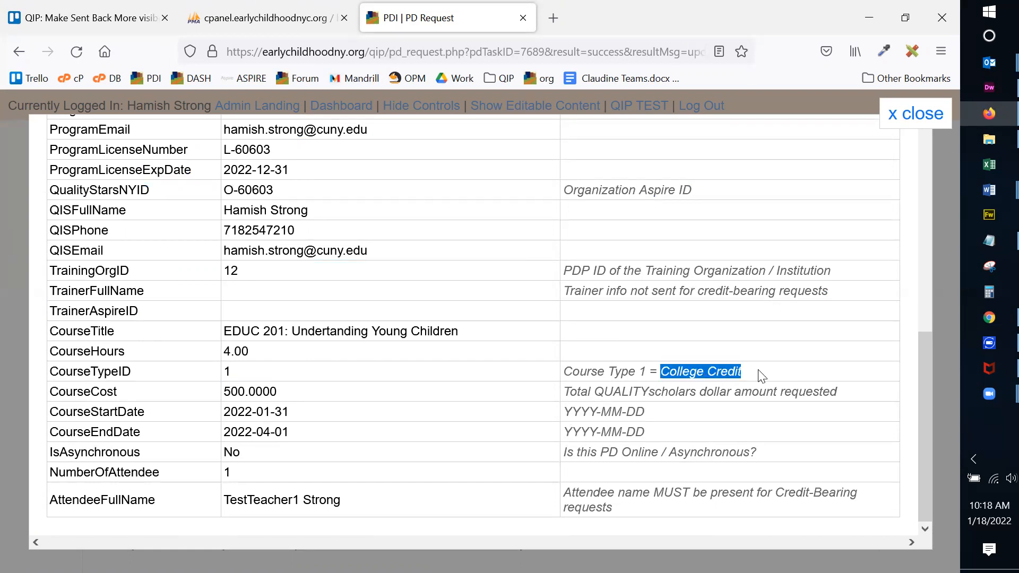
{"action": "left_click", "coordinate": [753, 373]}
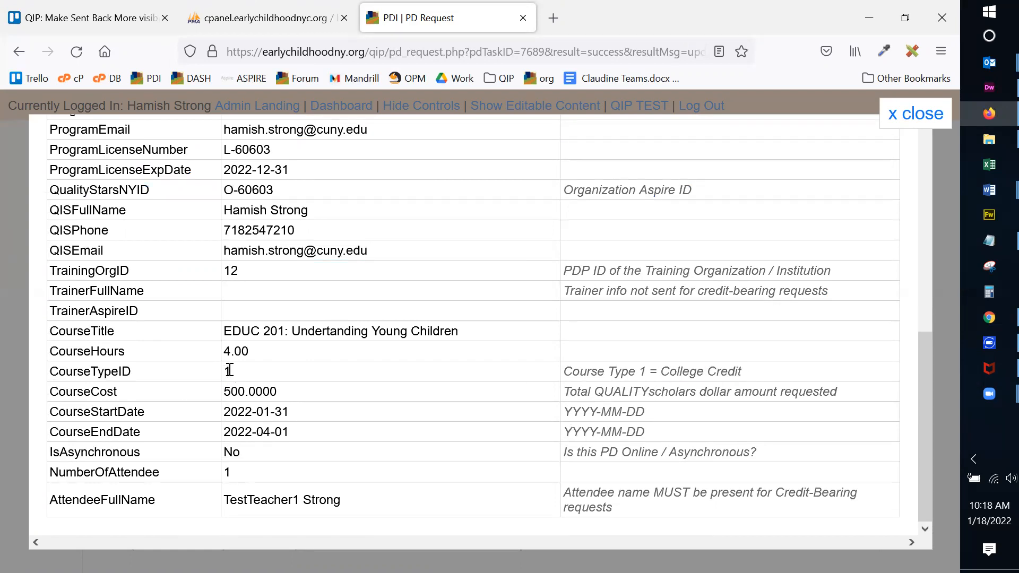
{"action": "left_click_drag", "start_coordinate": [652, 373], "coordinate": [763, 376]}
{"action": "left_click", "coordinate": [762, 377]}
Check the YYYY-MM-DD date format, IsAsynchronous No, one attendee and the attendee's name.
{"action": "left_click_drag", "start_coordinate": [564, 411], "coordinate": [650, 420]}
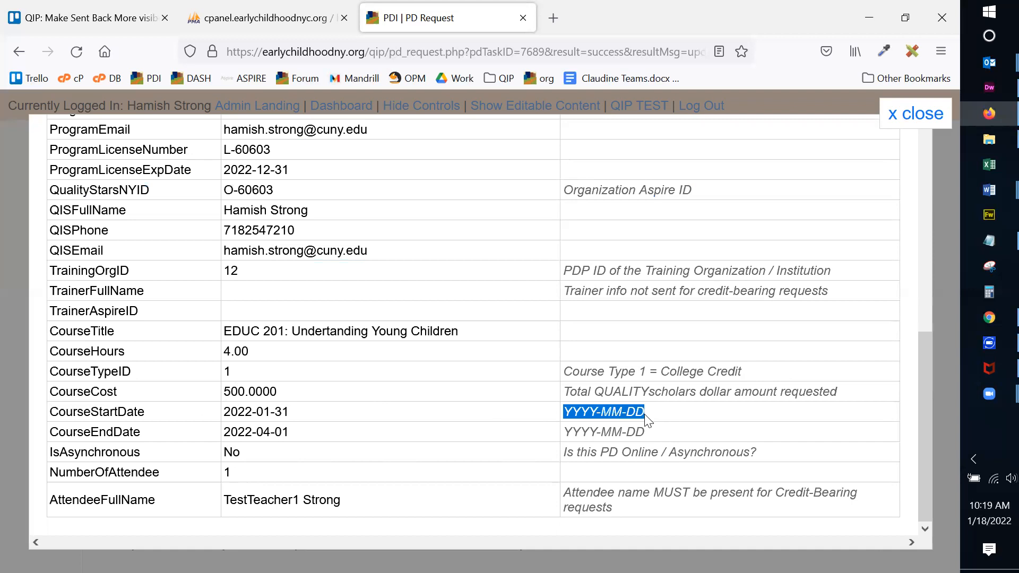
{"action": "left_click", "coordinate": [555, 432]}
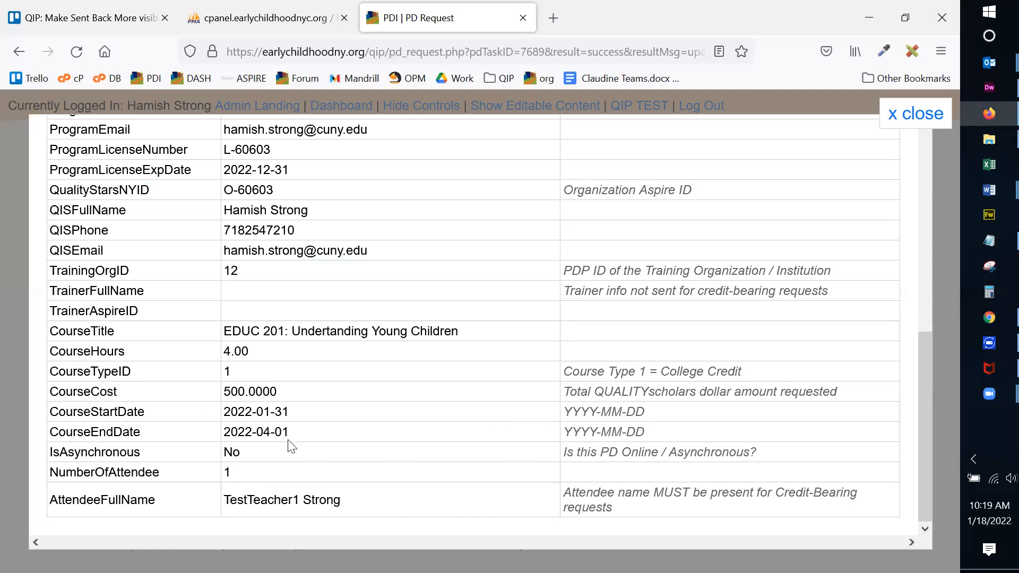
{"action": "left_click_drag", "start_coordinate": [215, 450], "coordinate": [255, 459]}
{"action": "left_click", "coordinate": [234, 471]}
{"action": "left_click_drag", "start_coordinate": [222, 475], "coordinate": [243, 476]}
{"action": "left_click_drag", "start_coordinate": [228, 498], "coordinate": [340, 498]}
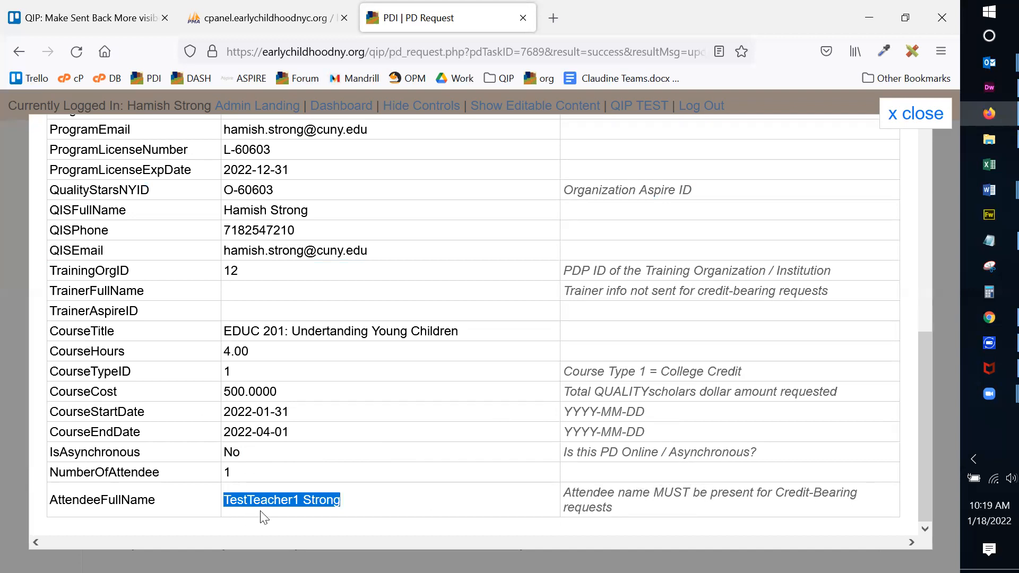
{"action": "left_click", "coordinate": [277, 500]}
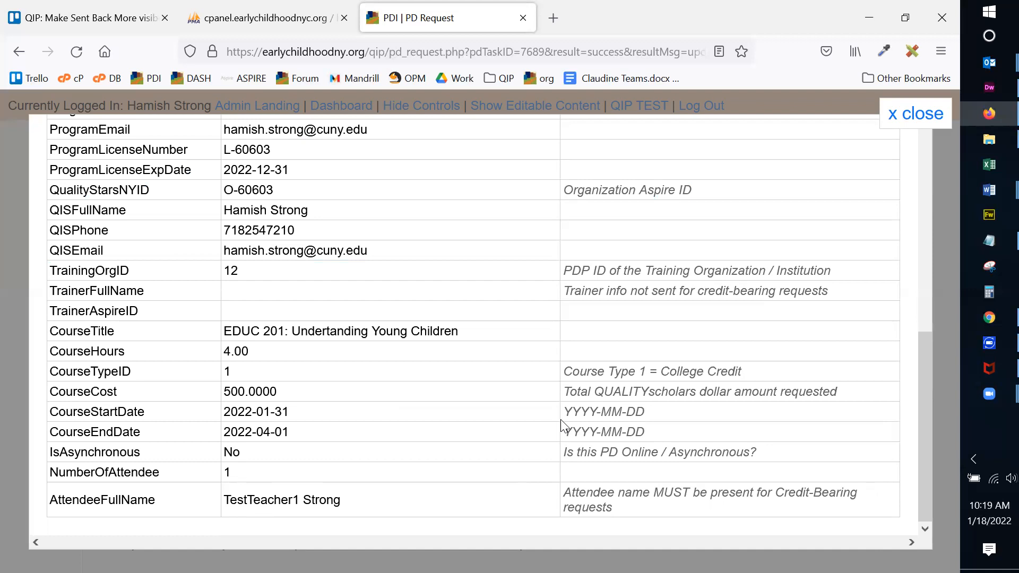
{"action": "scroll", "coordinate": [732, 432], "scroll_direction": "up", "scroll_amount": 8}
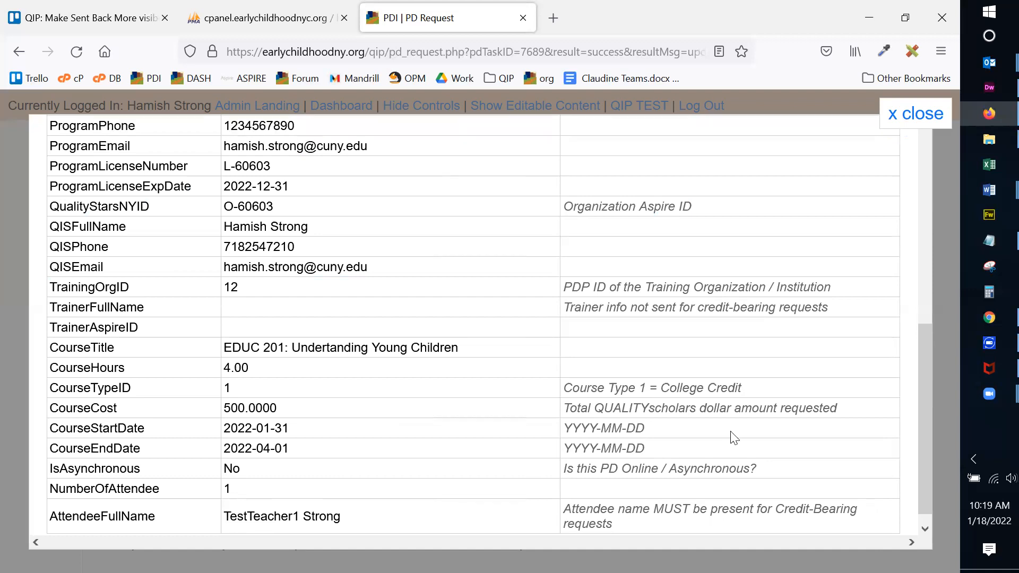
Close the preview and submit PD request 7689 to PDP, confirming with OK.
{"action": "left_click", "coordinate": [917, 116]}
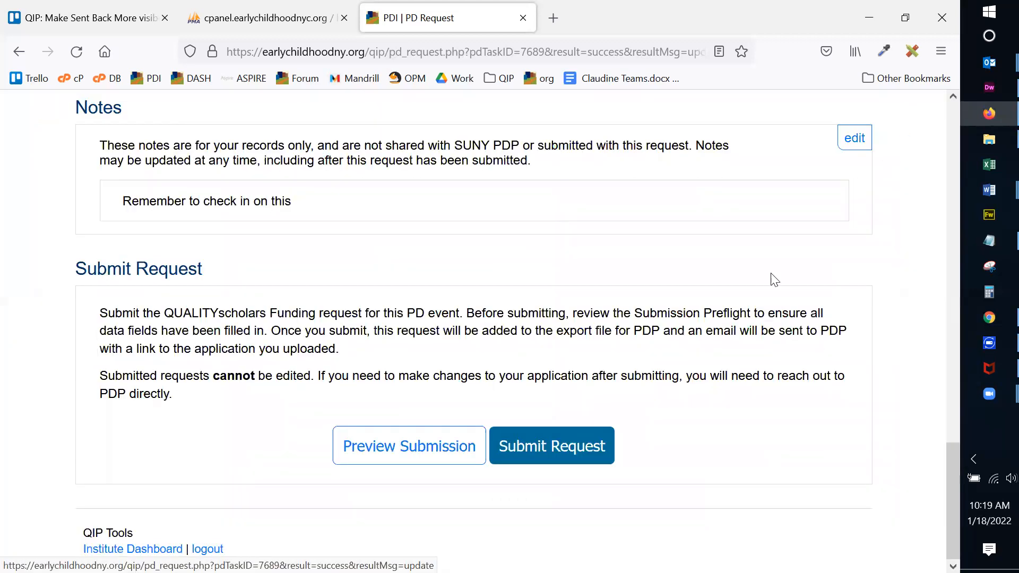
{"action": "left_click", "coordinate": [558, 445]}
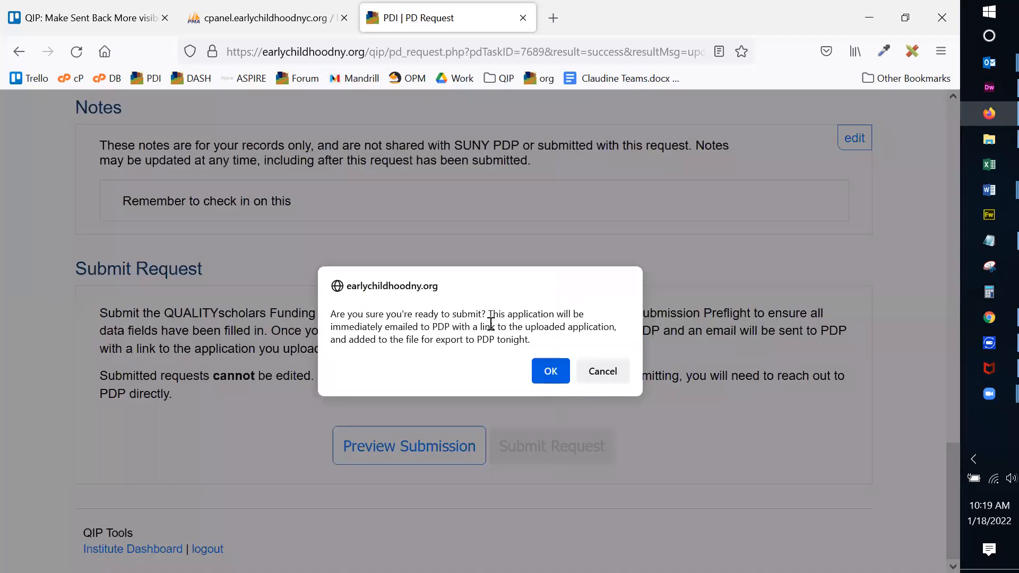
{"action": "left_click", "coordinate": [549, 375]}
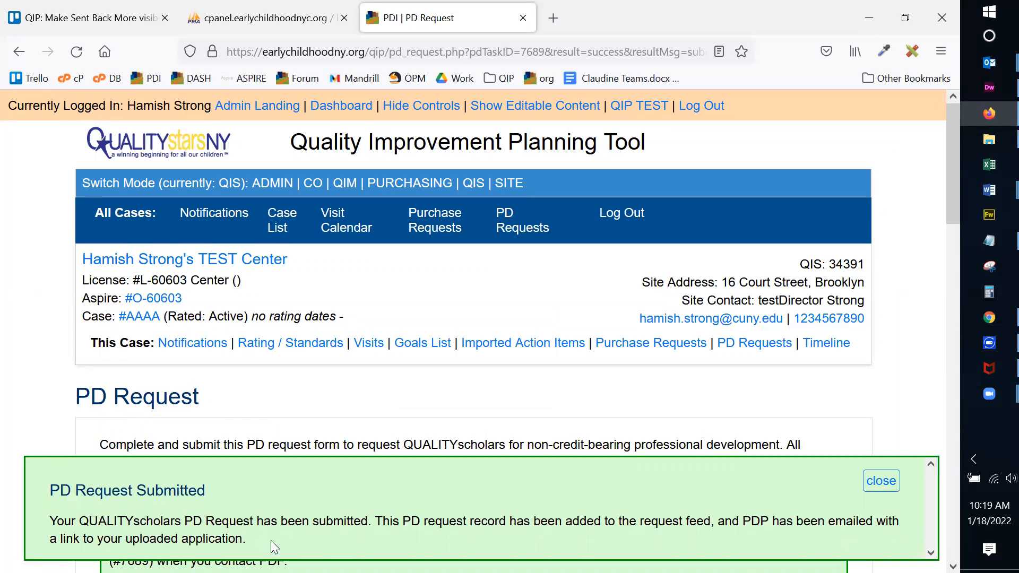
{"action": "left_click", "coordinate": [894, 478]}
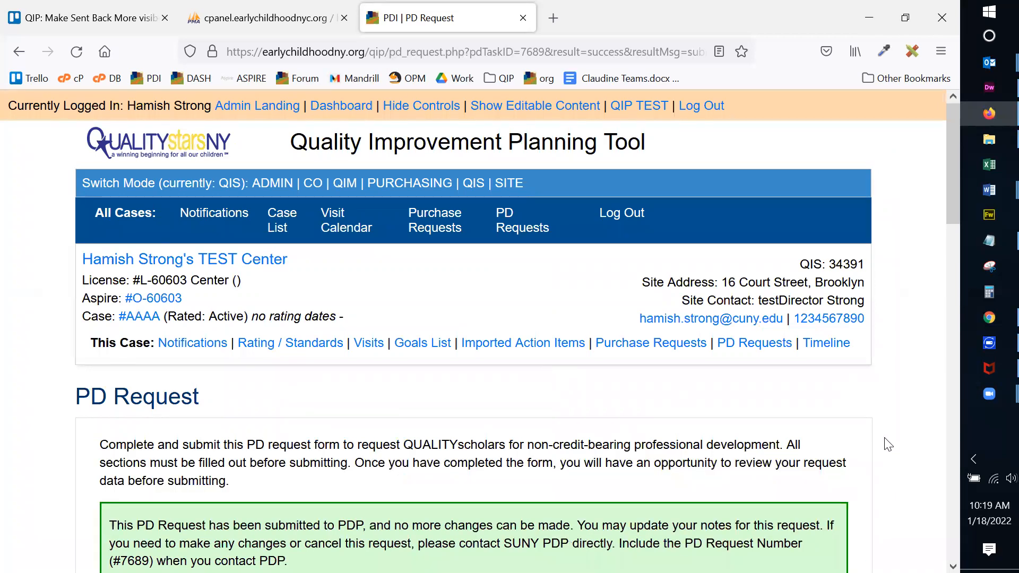
{"action": "scroll", "coordinate": [887, 441], "scroll_direction": "down", "scroll_amount": 2}
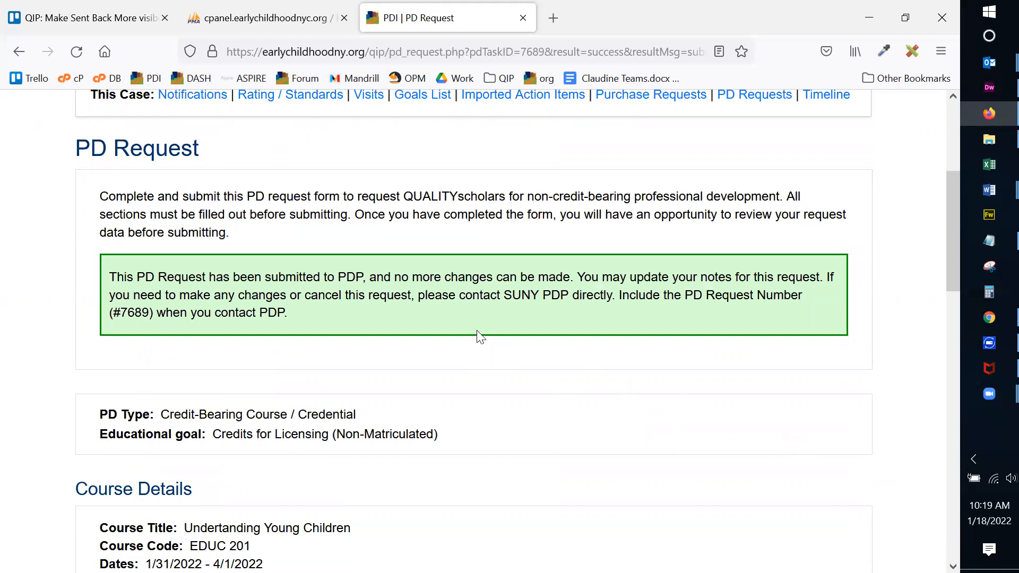
Scroll down to the submitted request and select its number 7689.
{"action": "scroll", "coordinate": [445, 309], "scroll_direction": "down", "scroll_amount": 2}
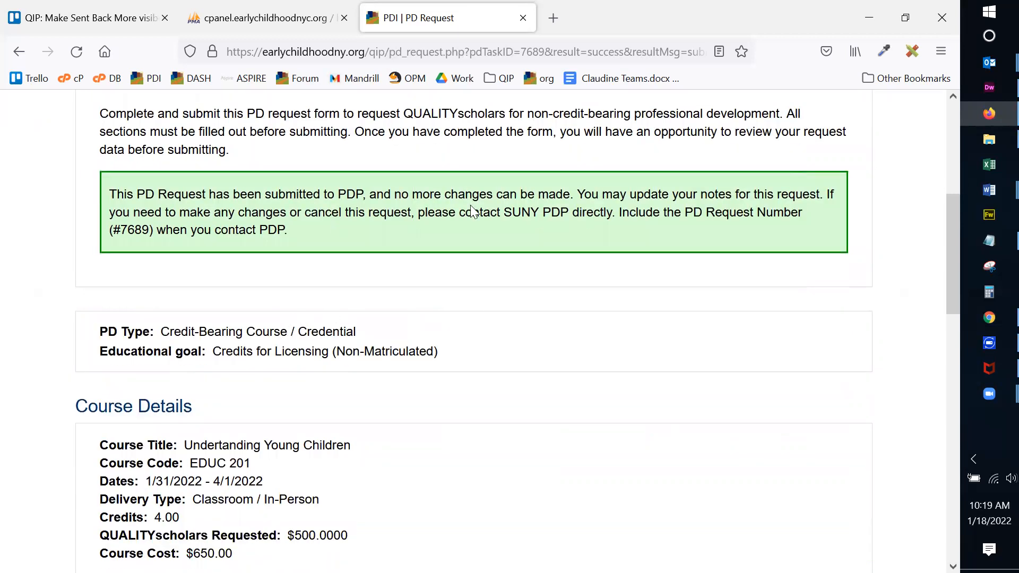
{"action": "scroll", "coordinate": [735, 217], "scroll_direction": "down", "scroll_amount": 4}
{"action": "scroll", "coordinate": [860, 223], "scroll_direction": "up", "scroll_amount": 3}
{"action": "scroll", "coordinate": [860, 225], "scroll_direction": "down", "scroll_amount": 8}
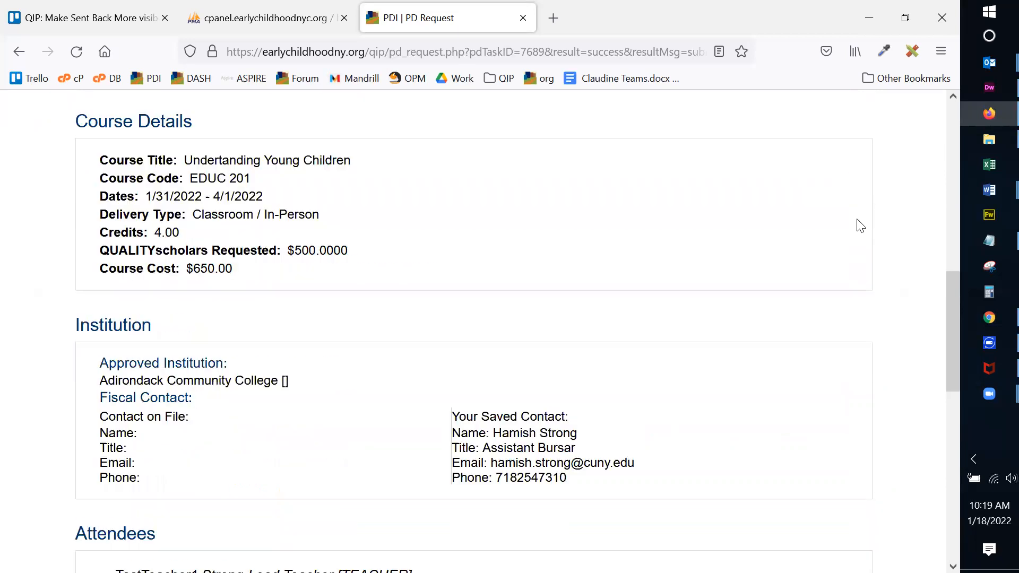
{"action": "scroll", "coordinate": [861, 226], "scroll_direction": "down", "scroll_amount": 6}
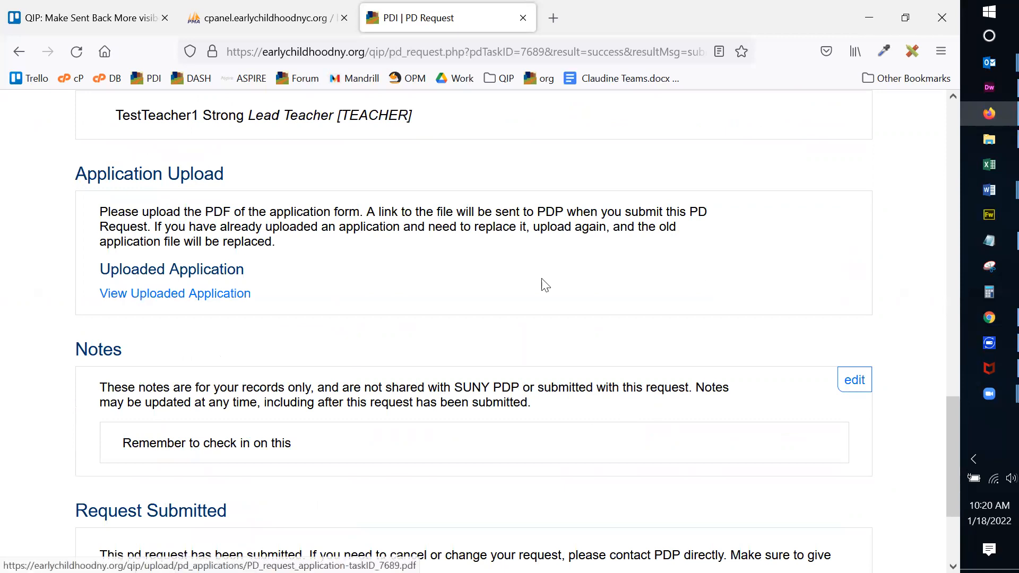
{"action": "left_click_drag", "start_coordinate": [950, 425], "coordinate": [925, 478]}
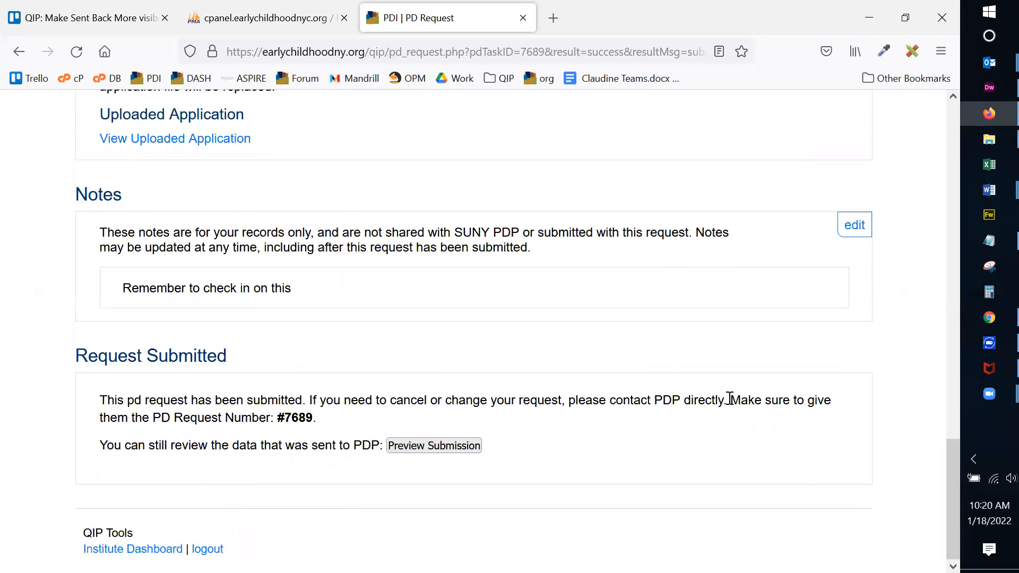
{"action": "double_click", "coordinate": [297, 419]}
Review the read-only preview of data sent to PDP, then bring up Outlook's recent messages.
{"action": "left_click", "coordinate": [435, 446]}
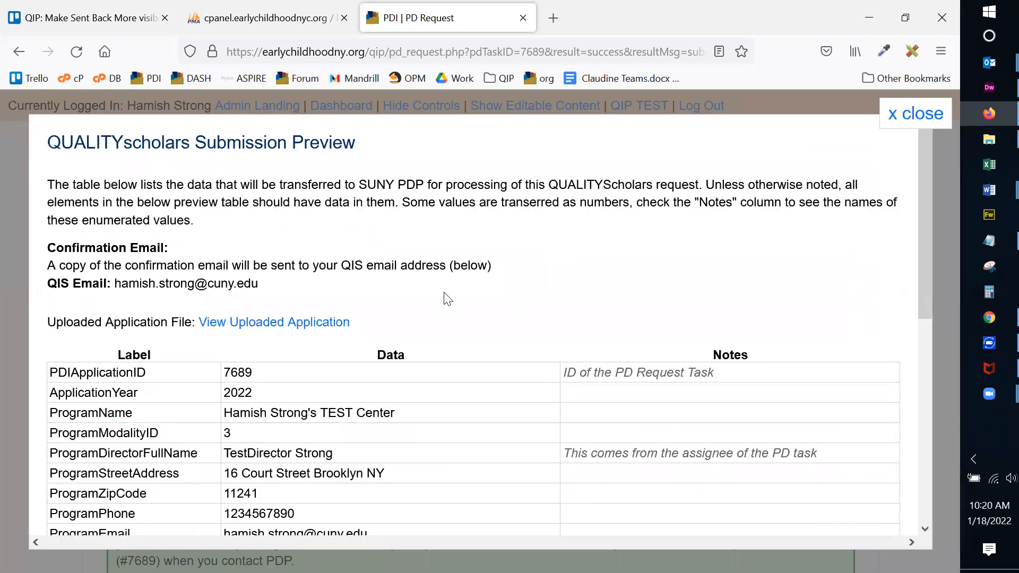
{"action": "scroll", "coordinate": [447, 304], "scroll_direction": "down", "scroll_amount": 2}
{"action": "scroll", "coordinate": [447, 303], "scroll_direction": "down", "scroll_amount": 5}
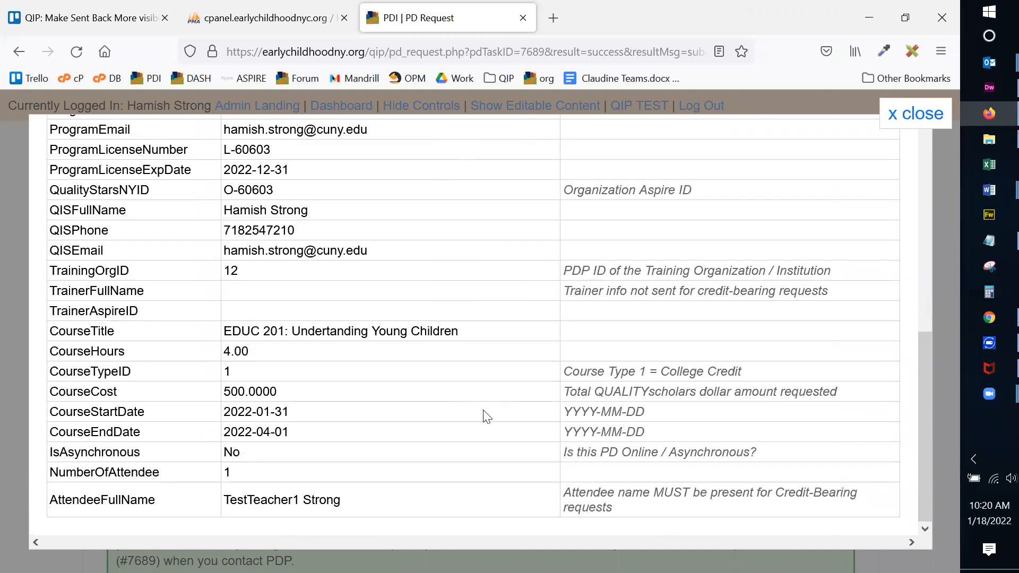
{"action": "scroll", "coordinate": [504, 433], "scroll_direction": "up", "scroll_amount": 7}
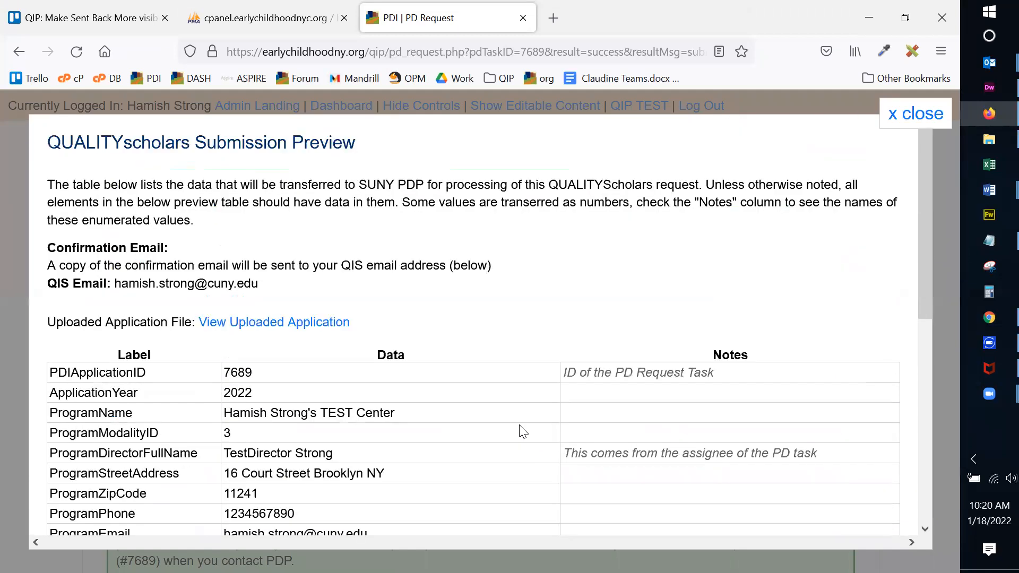
{"action": "scroll", "coordinate": [523, 431], "scroll_direction": "down", "scroll_amount": 7}
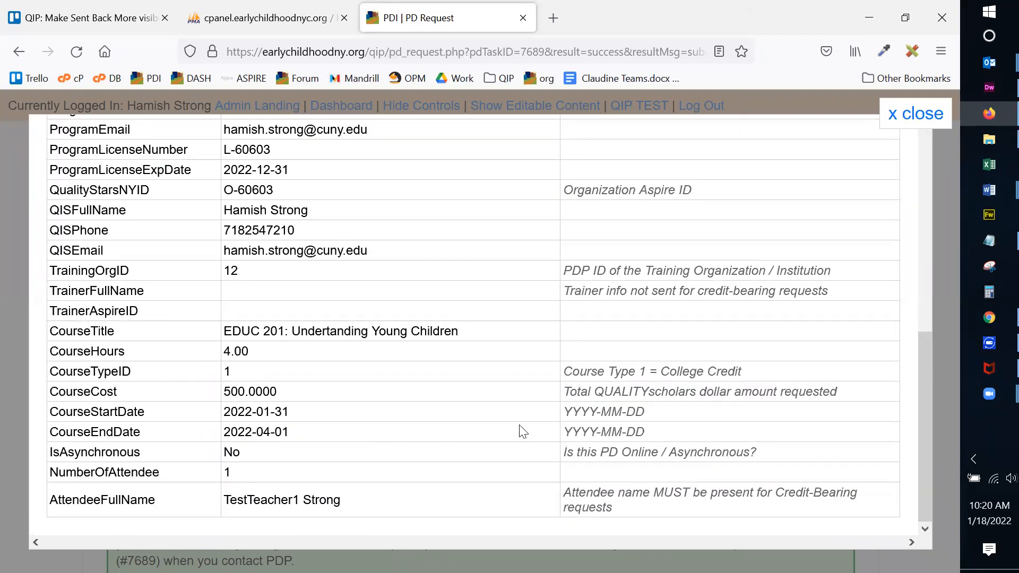
{"action": "scroll", "coordinate": [523, 431], "scroll_direction": "up", "scroll_amount": 7}
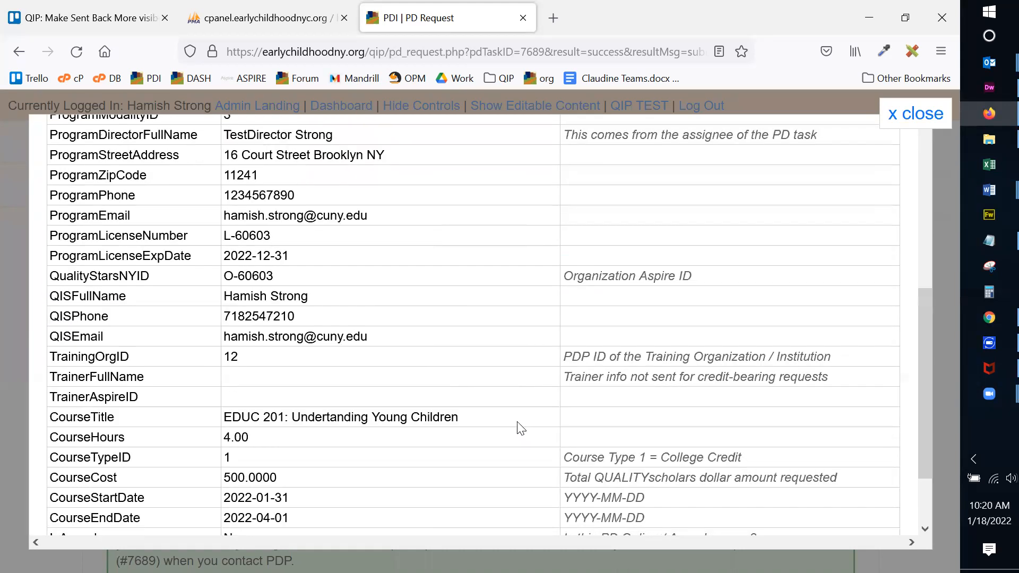
{"action": "left_click", "coordinate": [930, 119]}
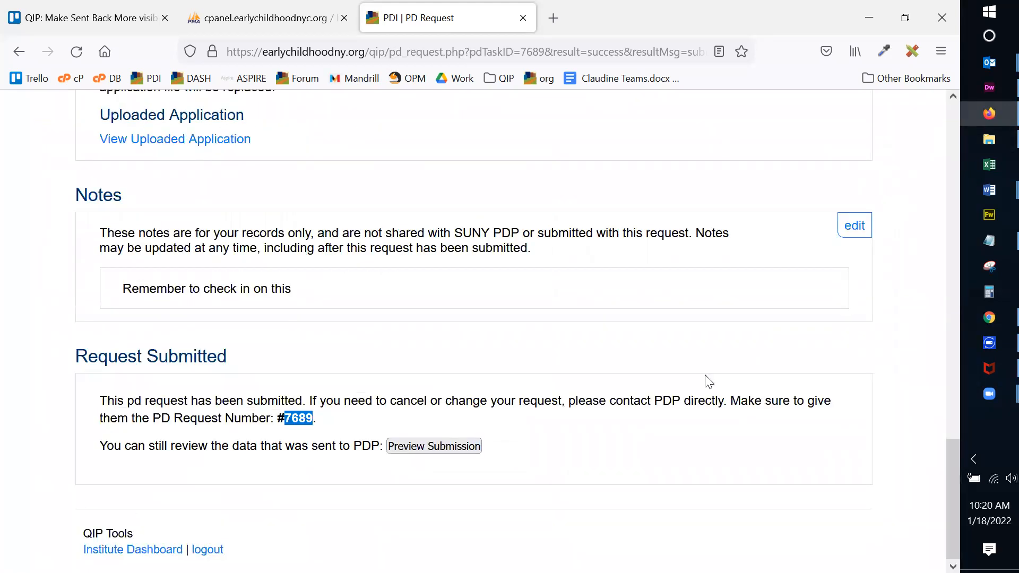
{"action": "left_click", "coordinate": [492, 423]}
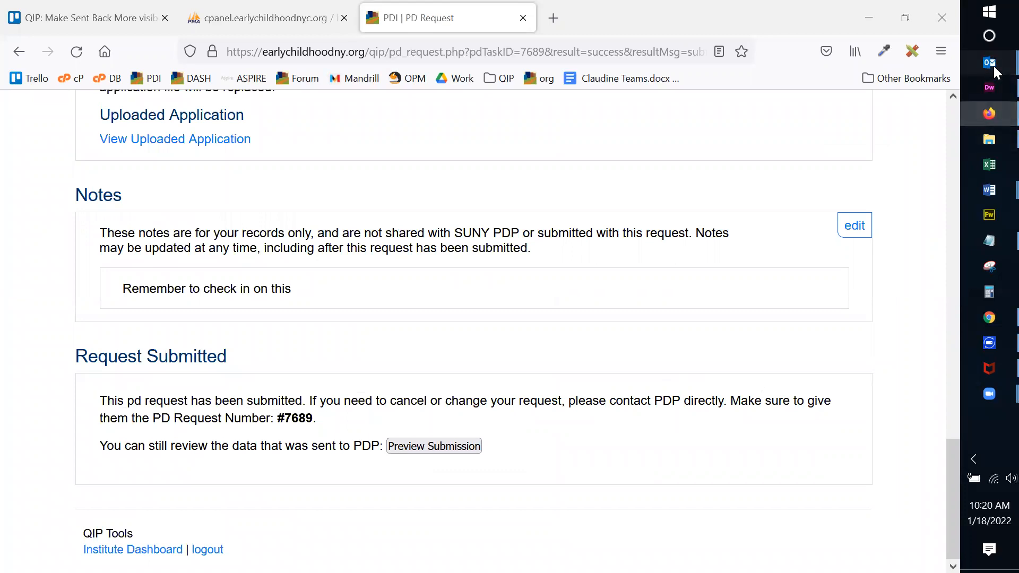
{"action": "right_click", "coordinate": [990, 62]}
Open the QUALITYscholars Request Submitted (#7689) e-mail and check its request ID 7689.
{"action": "scroll", "coordinate": [676, 542], "scroll_direction": "down", "scroll_amount": 1}
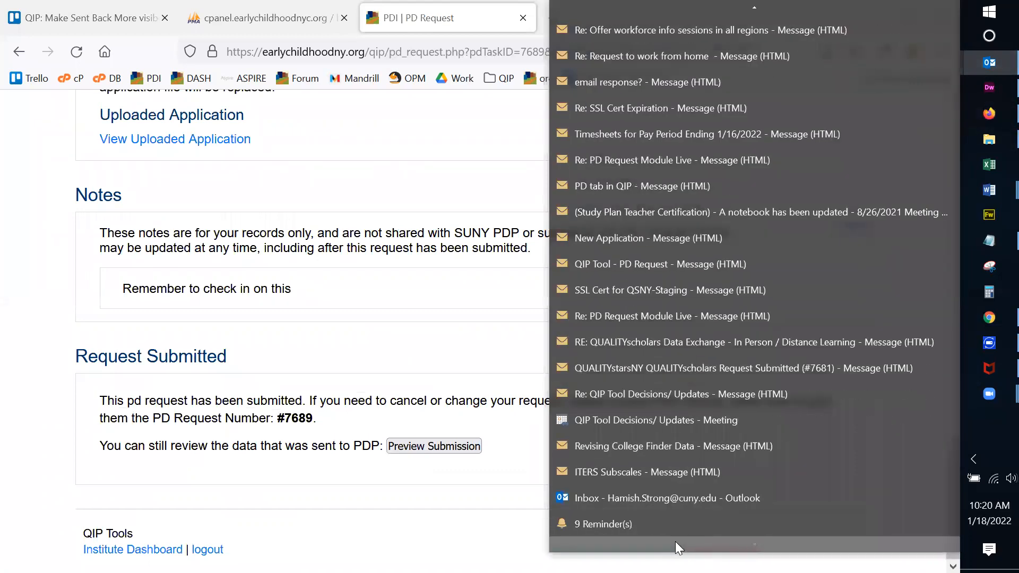
{"action": "left_click", "coordinate": [678, 505]}
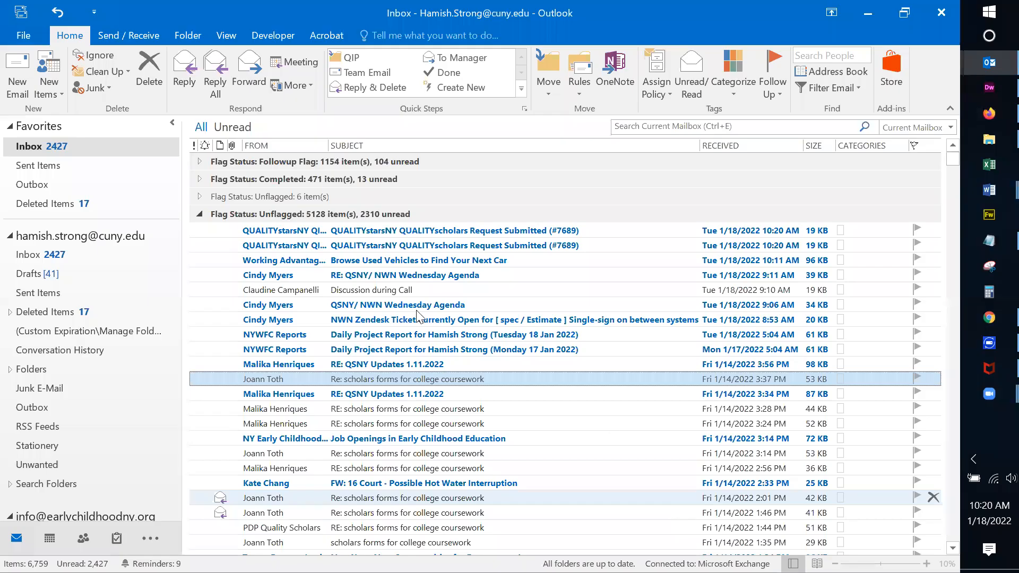
{"action": "double_click", "coordinate": [456, 230]}
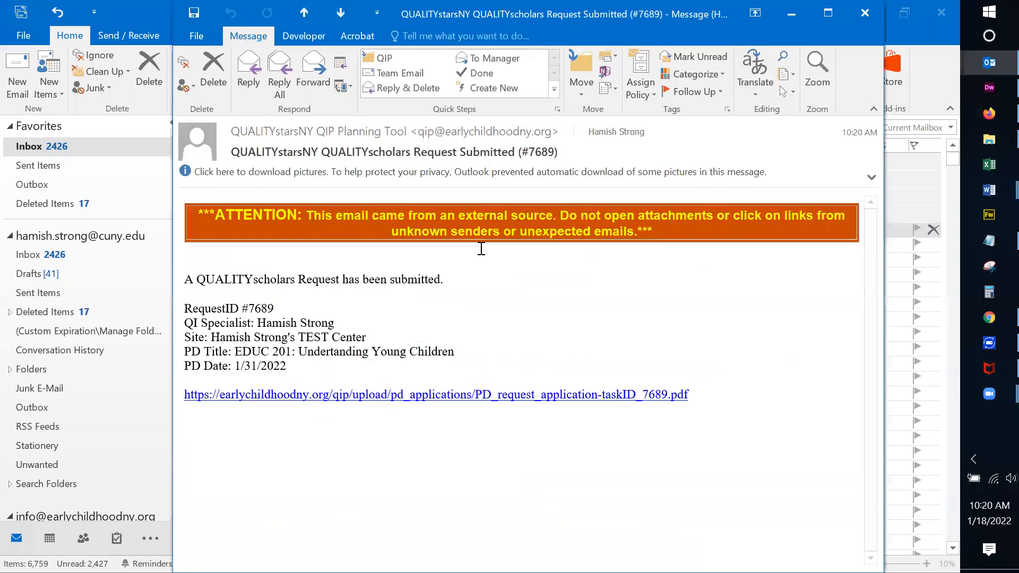
{"action": "left_click_drag", "start_coordinate": [183, 280], "coordinate": [467, 364]}
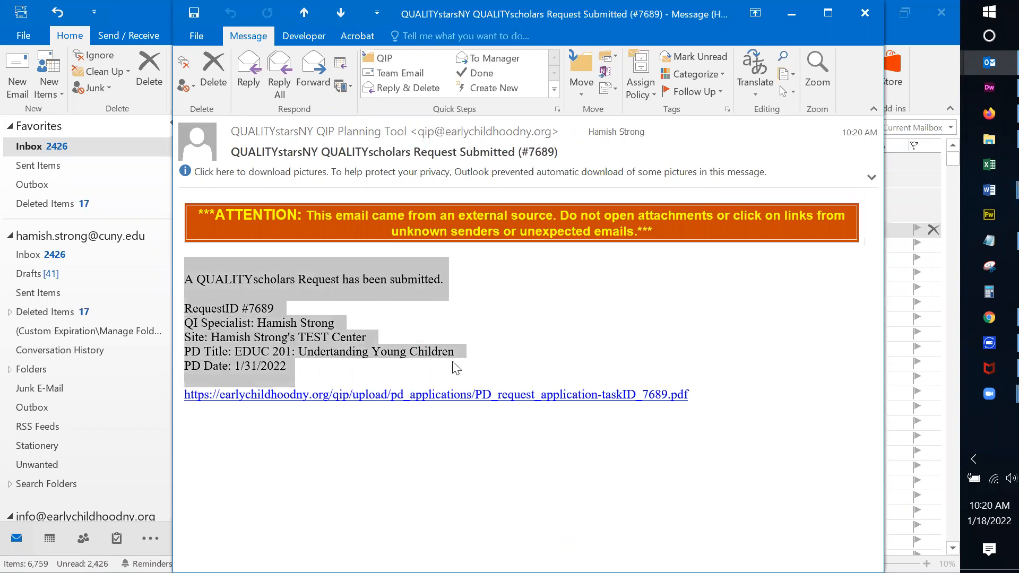
{"action": "left_click", "coordinate": [356, 356]}
{"action": "double_click", "coordinate": [264, 308]}
{"action": "left_click", "coordinate": [260, 312]}
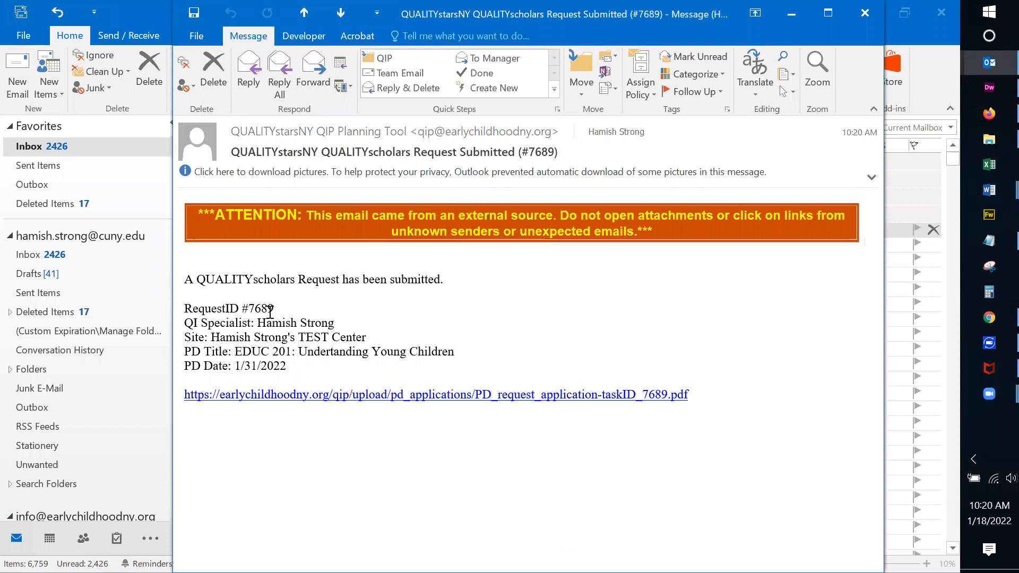
Review the QI Specialist, site, PD title EDUC 201 and date 1/31/2022, then open the linked application PDF.
{"action": "left_click_drag", "start_coordinate": [260, 322], "coordinate": [363, 326]}
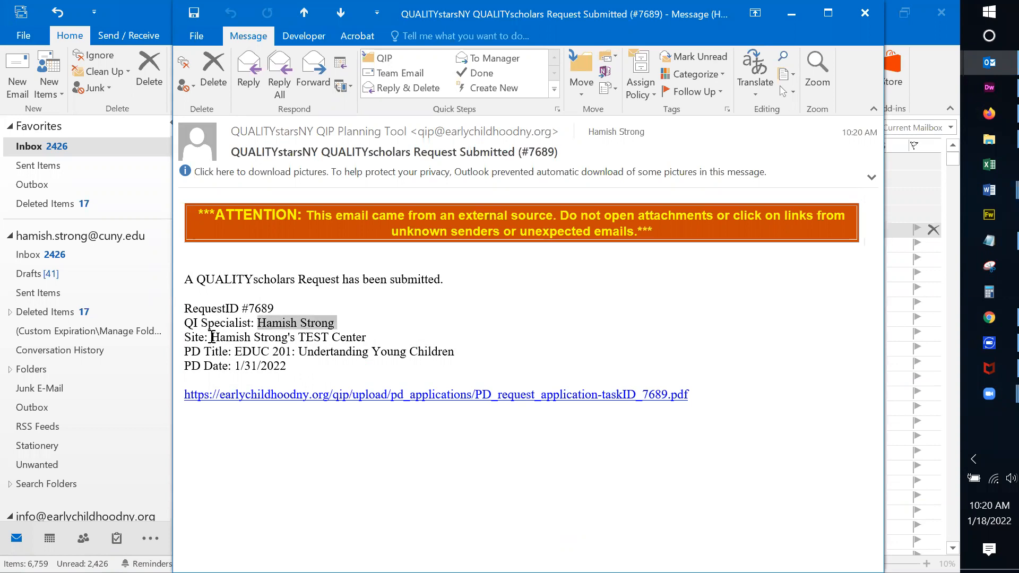
{"action": "left_click_drag", "start_coordinate": [211, 337], "coordinate": [372, 338]}
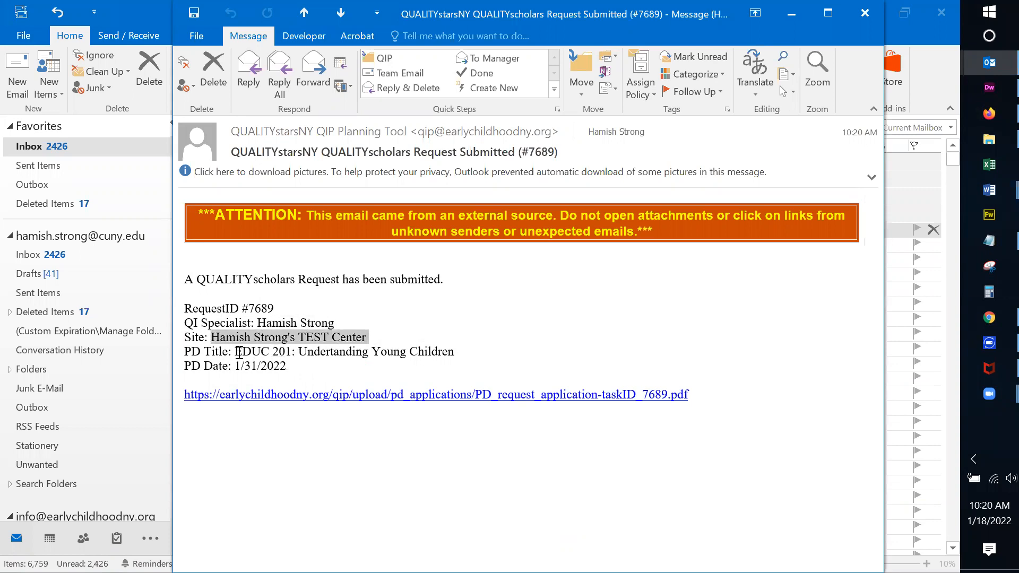
{"action": "left_click_drag", "start_coordinate": [236, 352], "coordinate": [446, 361]}
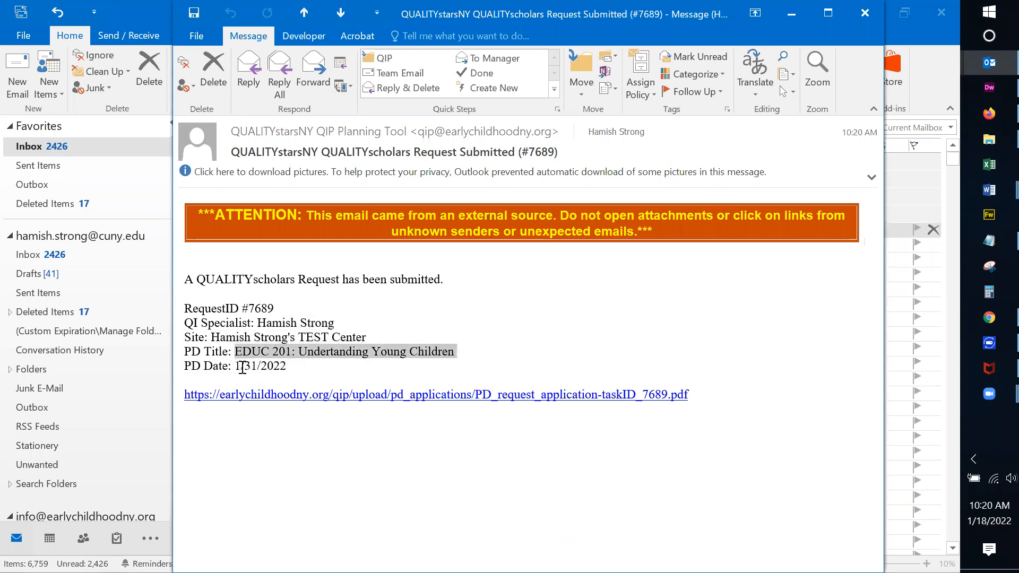
{"action": "left_click_drag", "start_coordinate": [236, 366], "coordinate": [314, 363]}
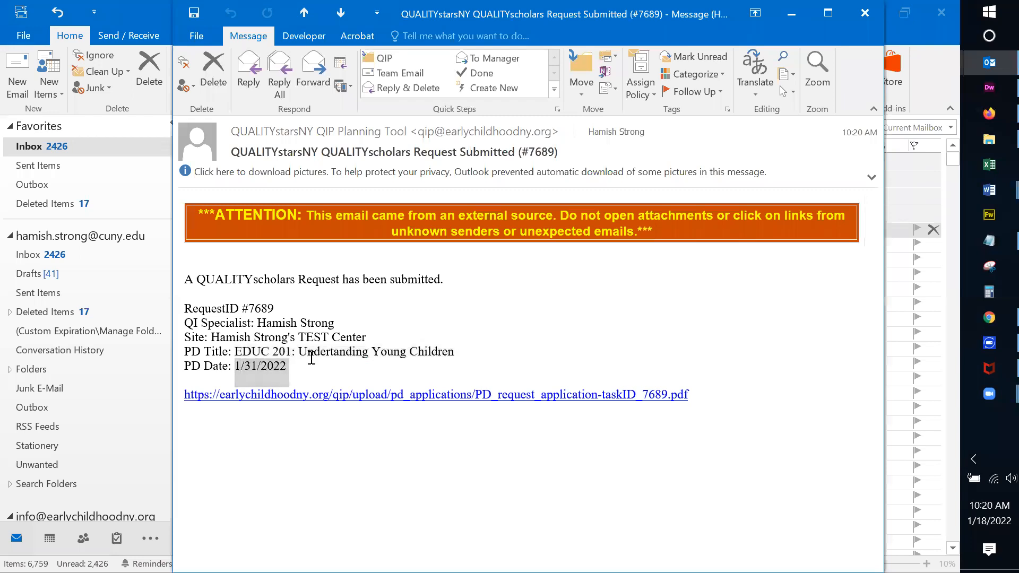
{"action": "left_click", "coordinate": [312, 359]}
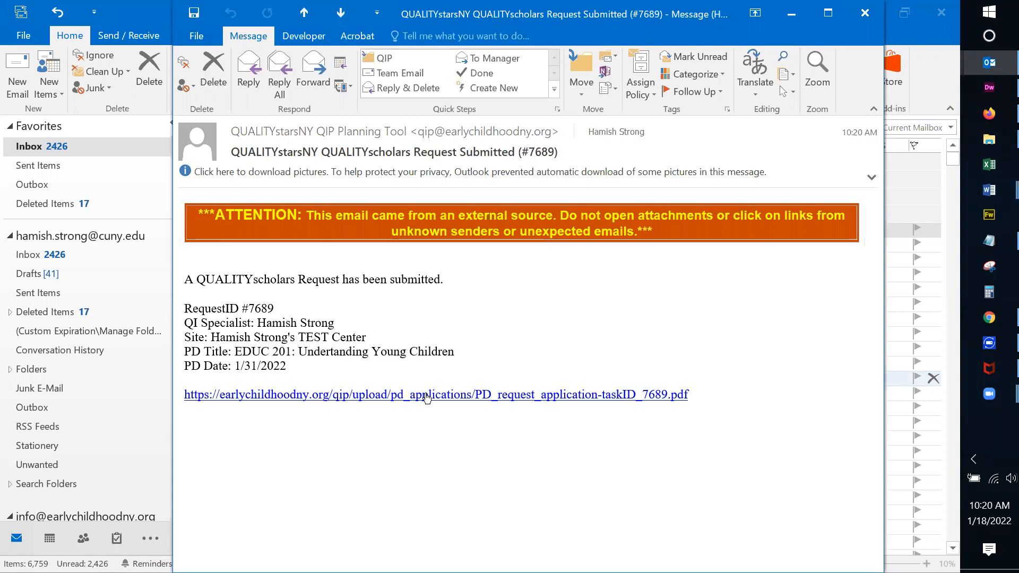
{"action": "left_click", "coordinate": [428, 395]}
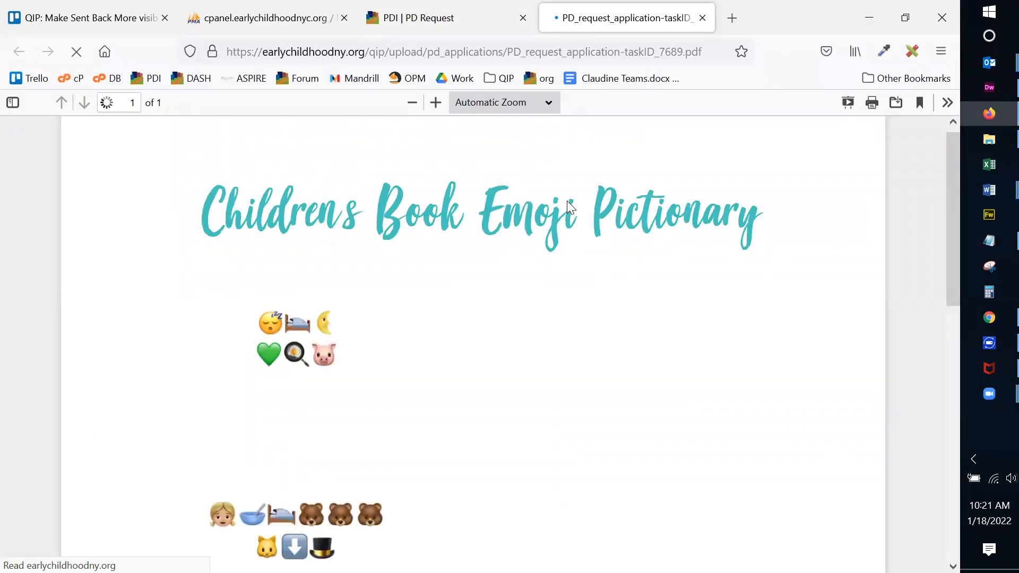
Close the PDF and return to the request, then go to the PD Requests list.
{"action": "left_click", "coordinate": [701, 20]}
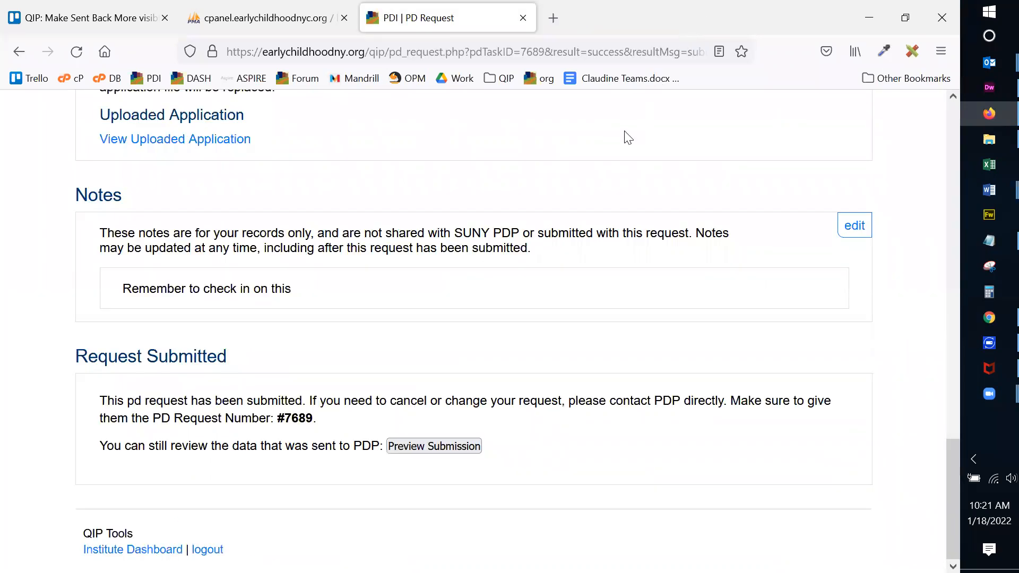
{"action": "scroll", "coordinate": [562, 219], "scroll_direction": "up", "scroll_amount": 15}
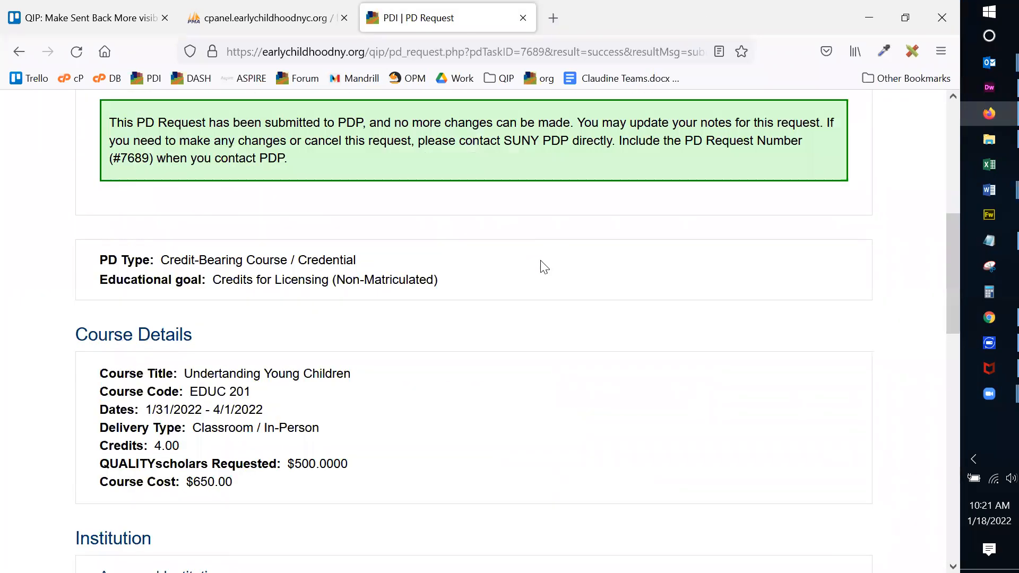
{"action": "scroll", "coordinate": [544, 267], "scroll_direction": "up", "scroll_amount": 6}
{"action": "left_click", "coordinate": [736, 272]}
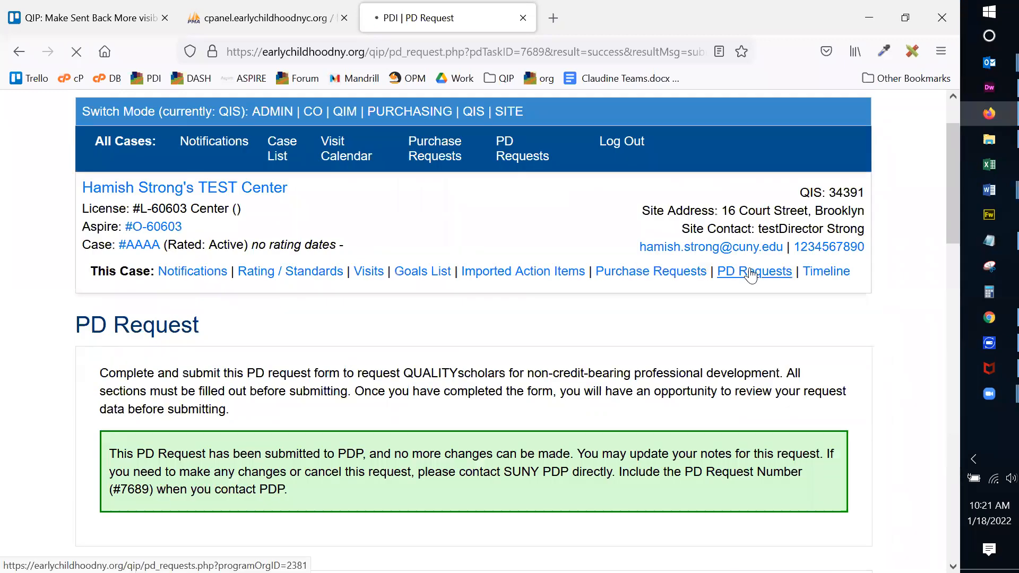
Find the PD# 7689 Adirondack Community College row, submitted 1/18/2022 11:19, in the list.
{"action": "scroll", "coordinate": [594, 296], "scroll_direction": "down", "scroll_amount": 5}
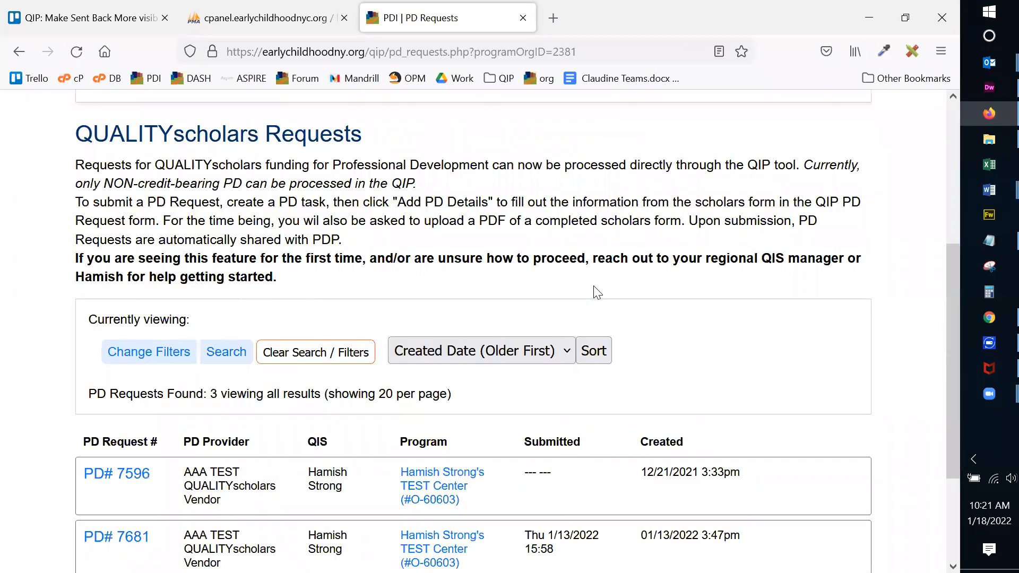
{"action": "scroll", "coordinate": [678, 257], "scroll_direction": "down", "scroll_amount": 3}
{"action": "left_click_drag", "start_coordinate": [191, 447], "coordinate": [345, 469]}
{"action": "left_click", "coordinate": [334, 455]}
{"action": "left_click", "coordinate": [336, 464]}
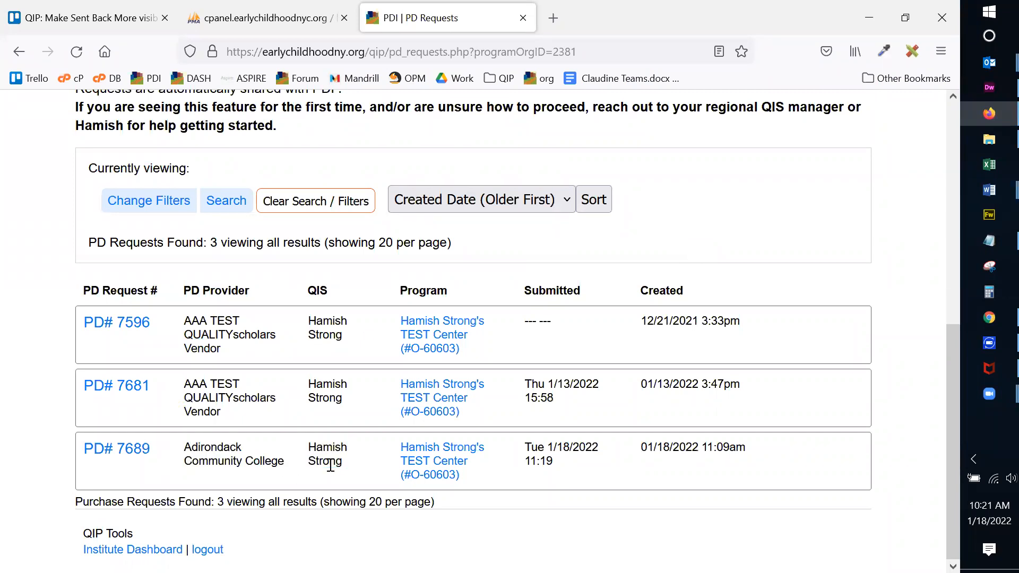
Review the locked PD# 7689 request page in a new tab, then return to the list.
{"action": "middle_click", "coordinate": [131, 455]}
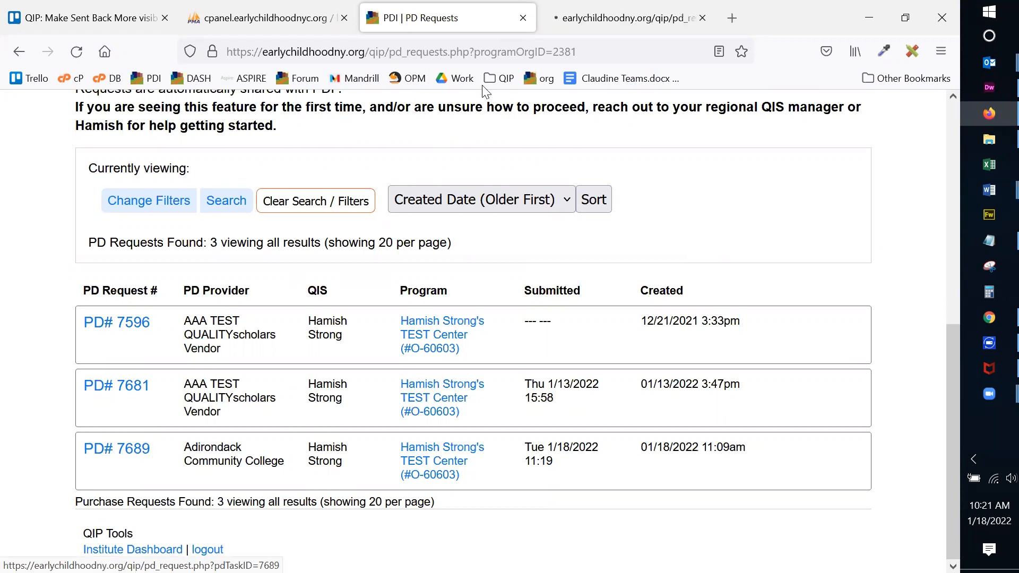
{"action": "left_click", "coordinate": [564, 21]}
{"action": "scroll", "coordinate": [630, 278], "scroll_direction": "down", "scroll_amount": 15}
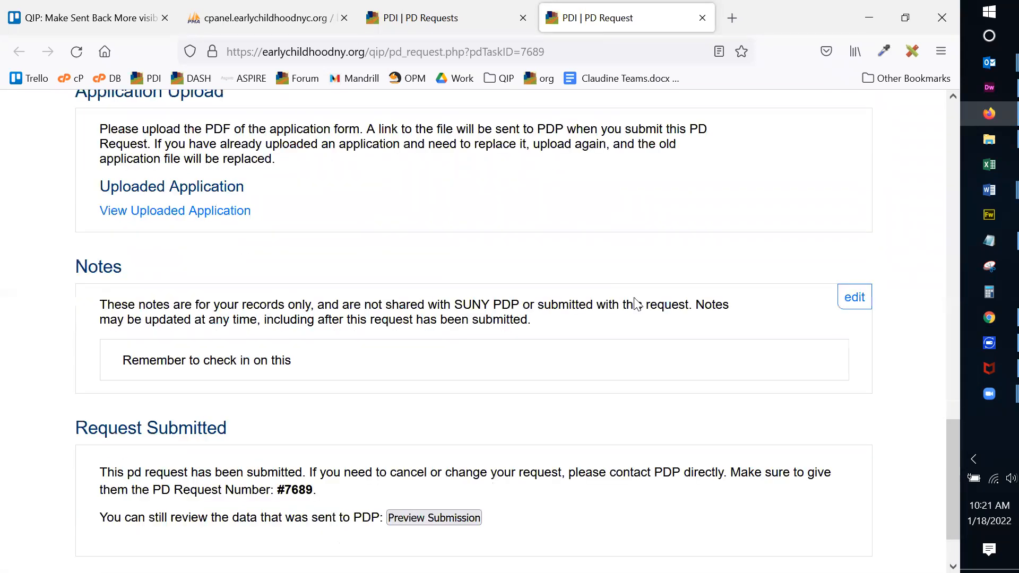
{"action": "scroll", "coordinate": [632, 297], "scroll_direction": "up", "scroll_amount": 15}
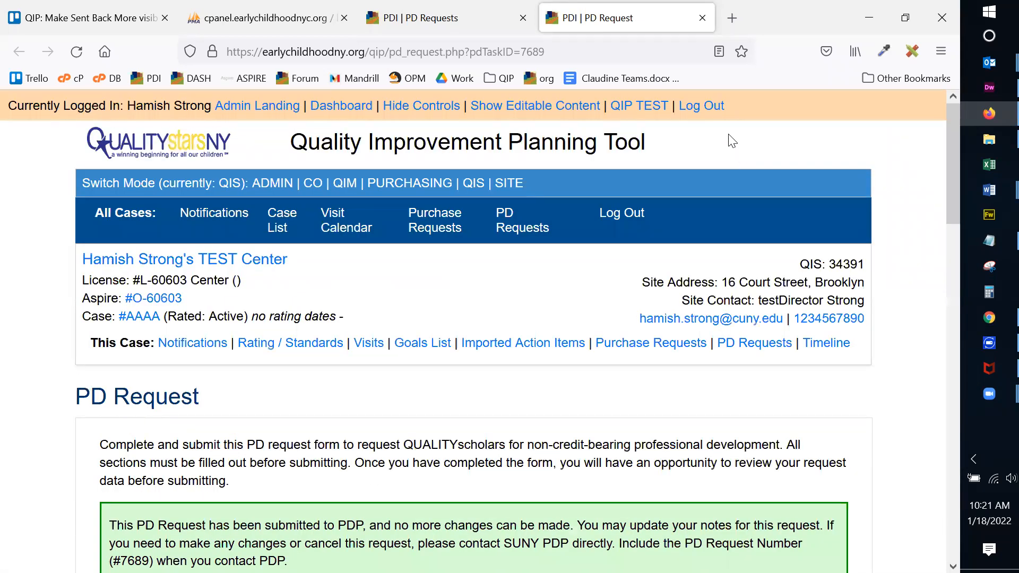
{"action": "left_click", "coordinate": [702, 18]}
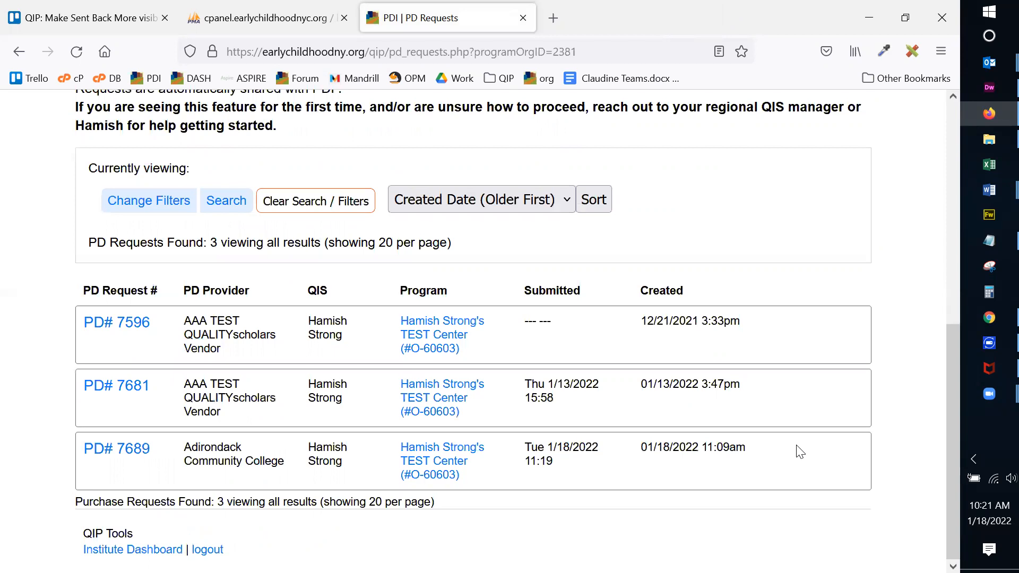